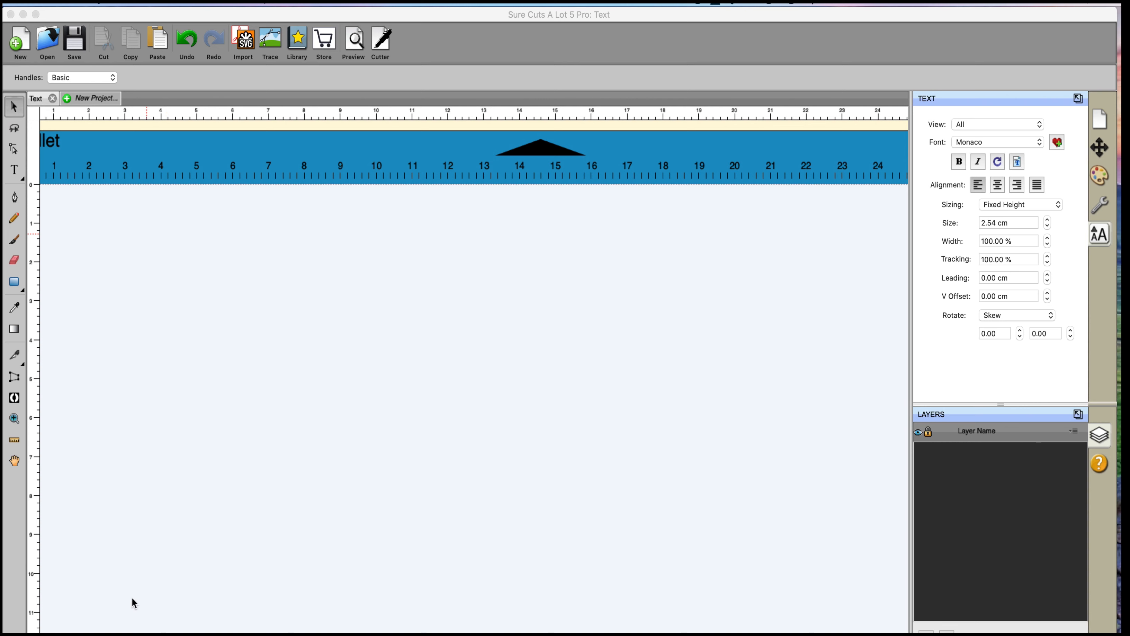
# Activate the Type Tool and set the text sizing to Standard
pyautogui.click(25, 182)
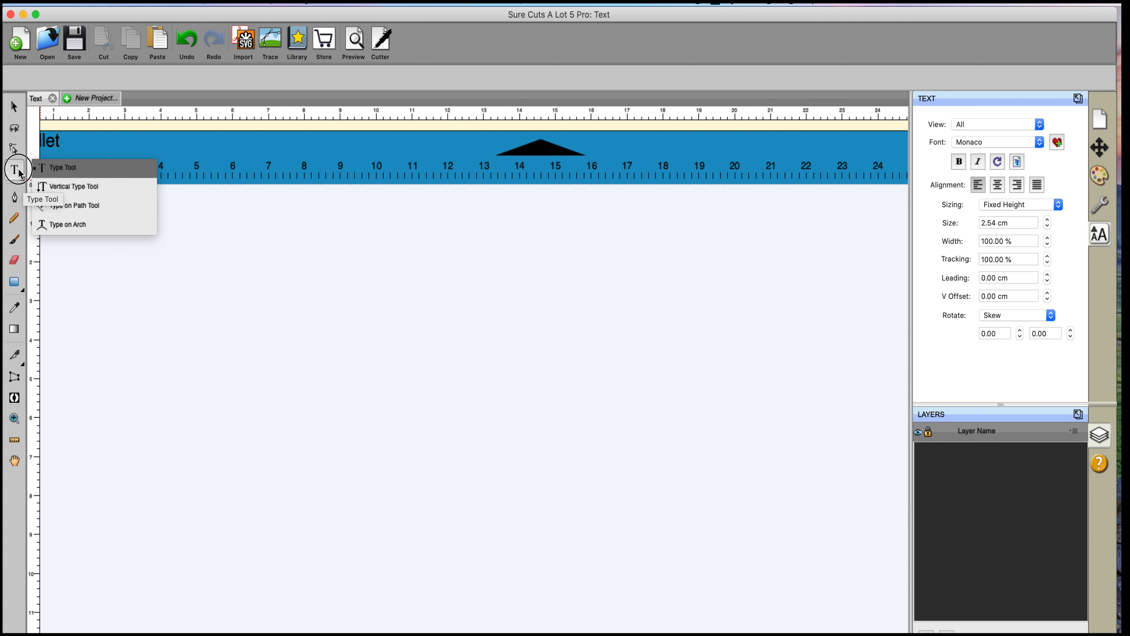
pyautogui.click(19, 173)
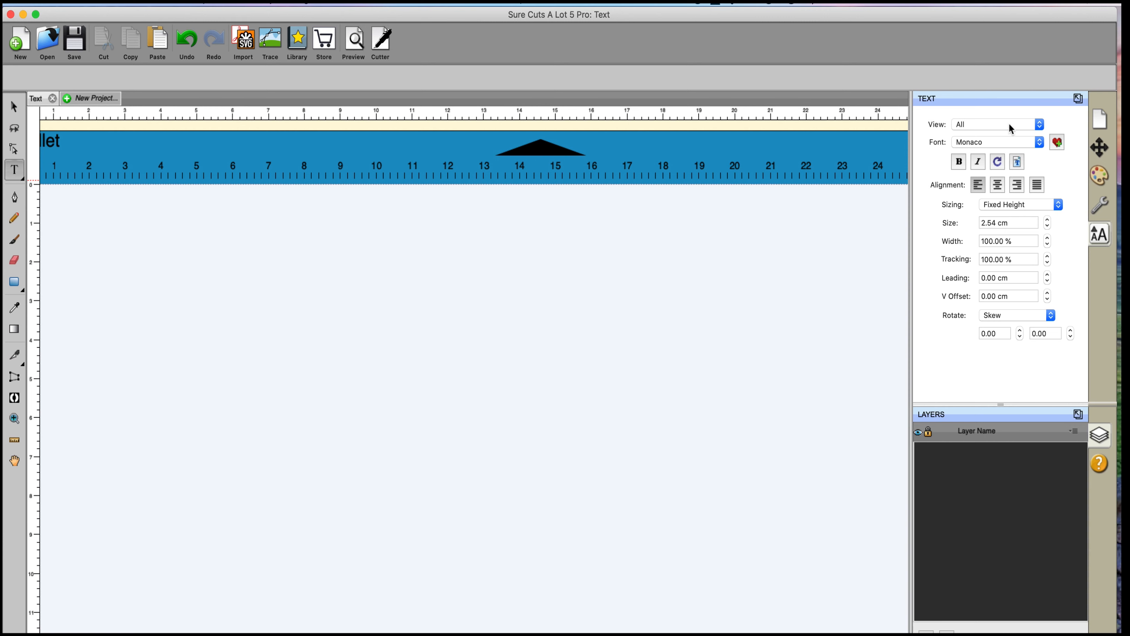
pyautogui.click(1041, 128)
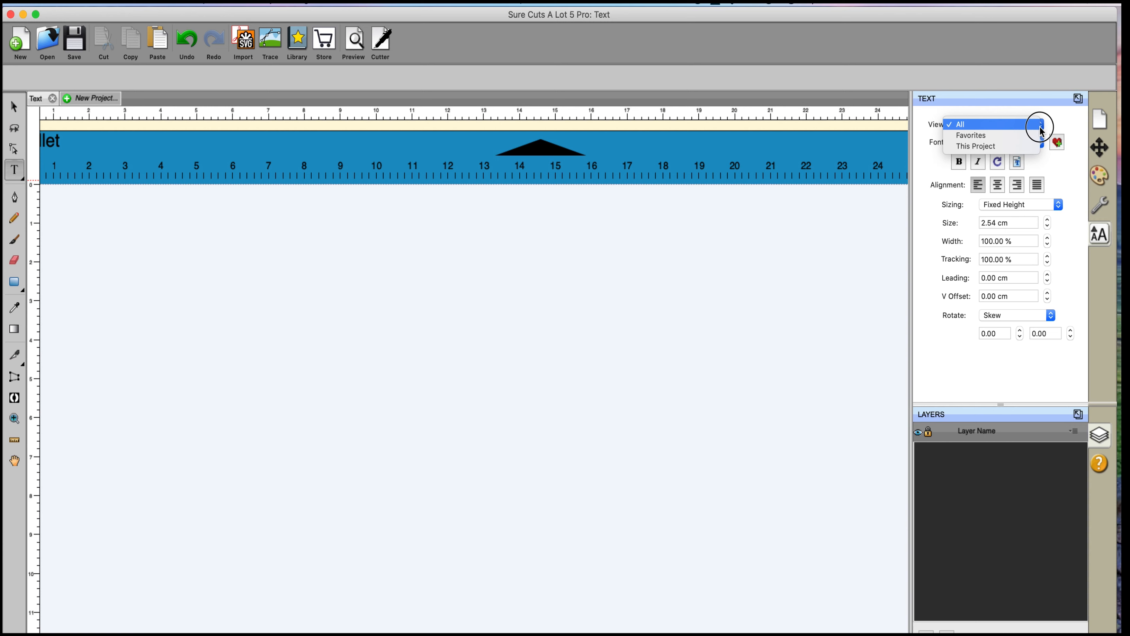
pyautogui.click(1040, 127)
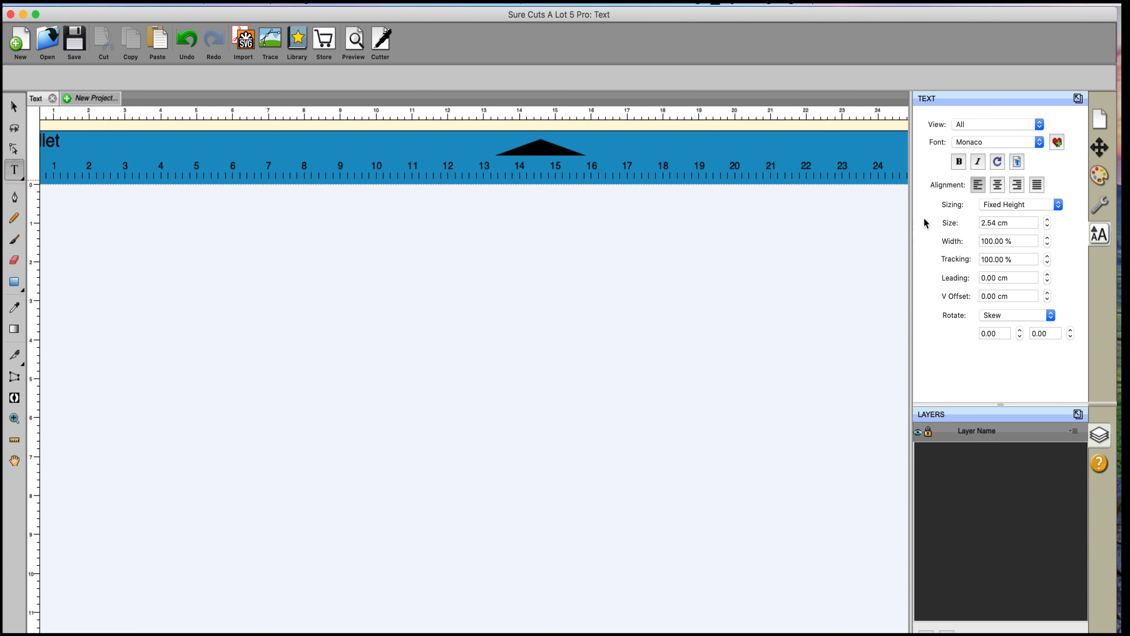
pyautogui.click(1061, 211)
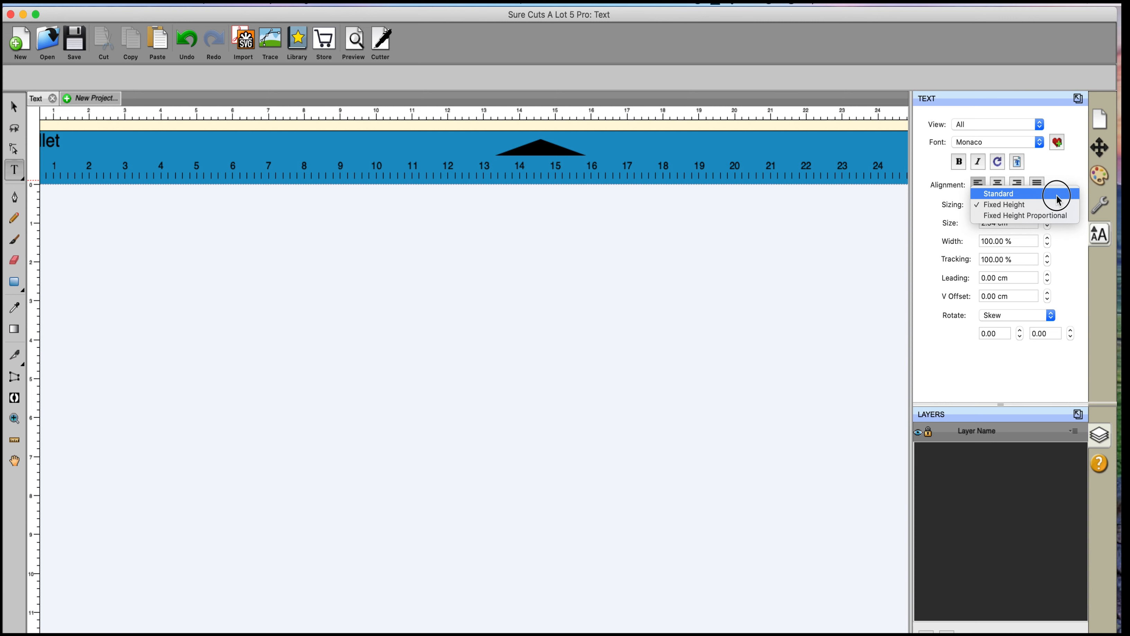
pyautogui.click(1059, 198)
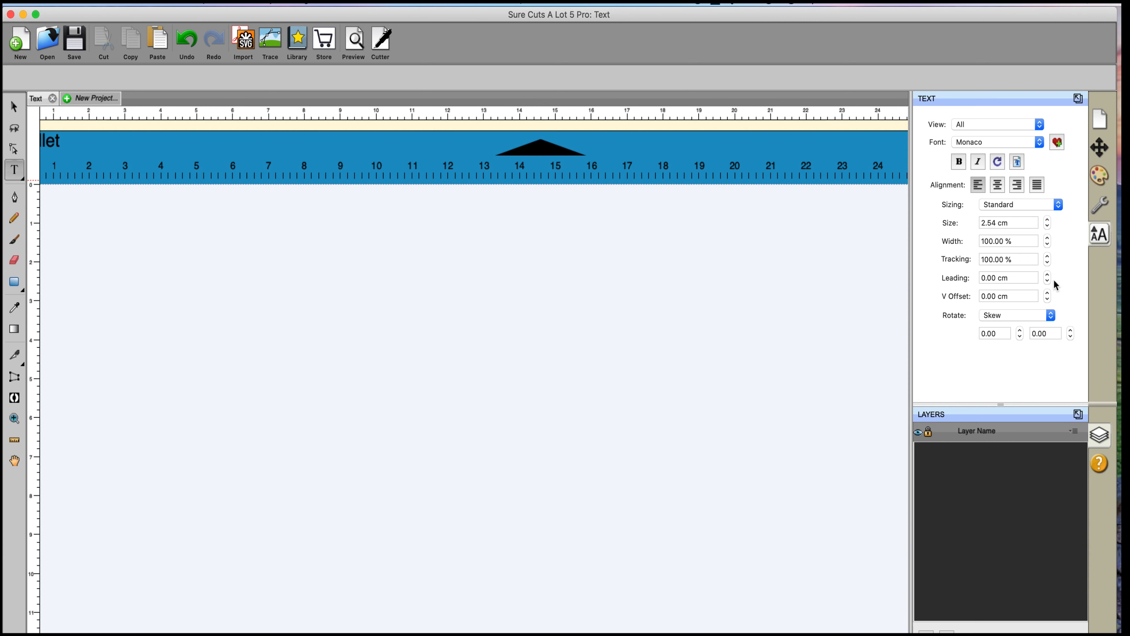
pyautogui.click(1052, 321)
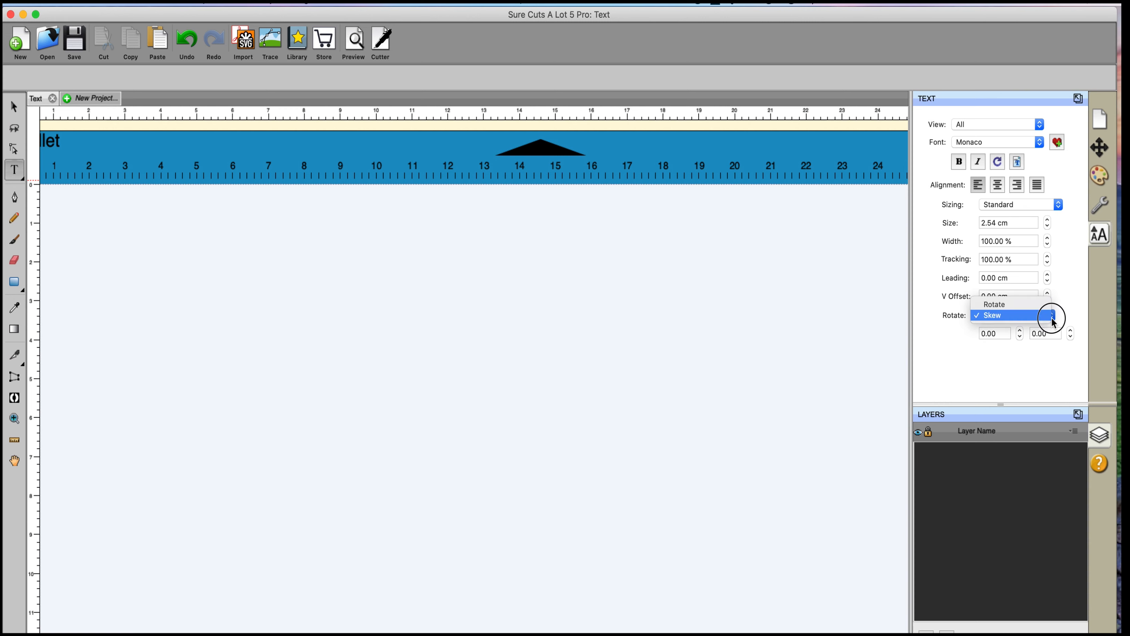
pyautogui.click(1052, 319)
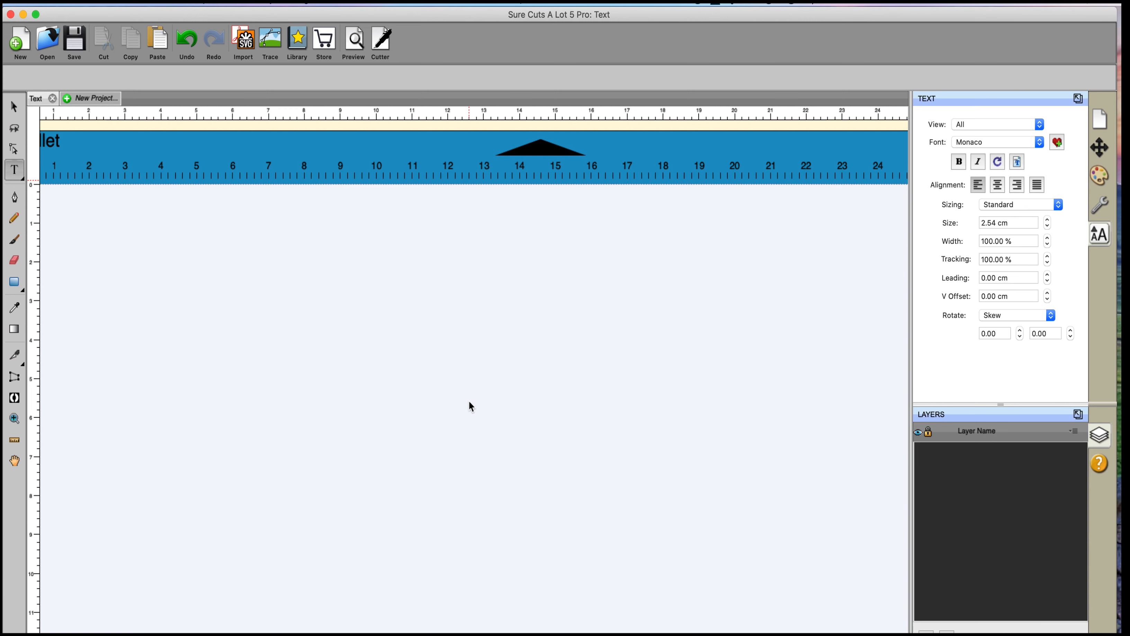
# Add the text "Hello" near the top of the mat in the Monaco font and finish text entry
pyautogui.click(197, 310)
pyautogui.write('Hell')
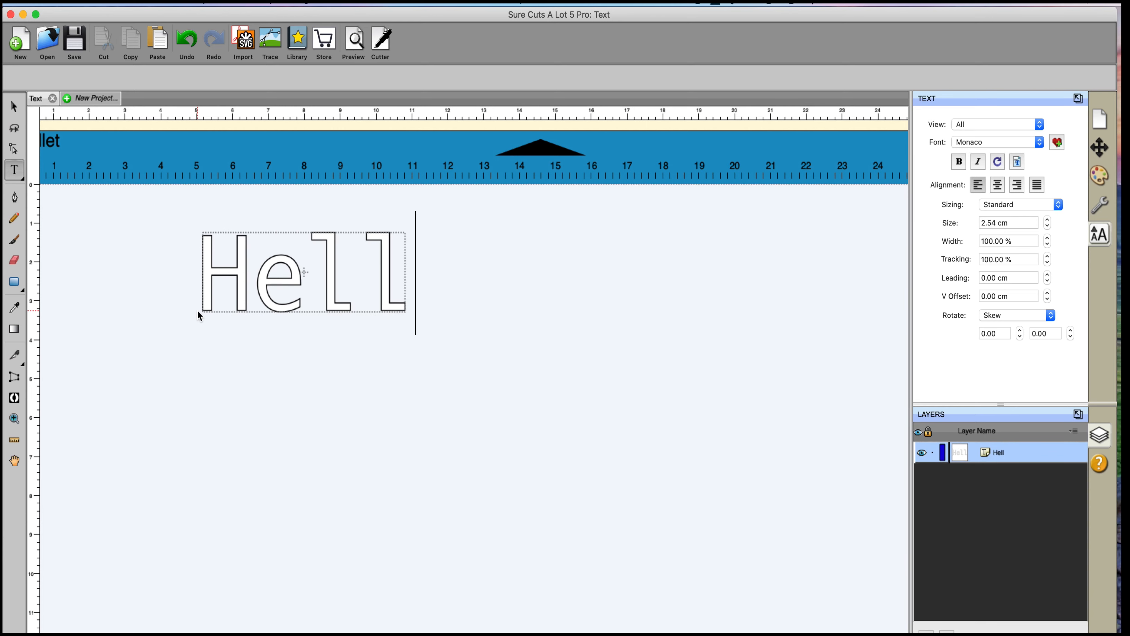
pyautogui.write('o')
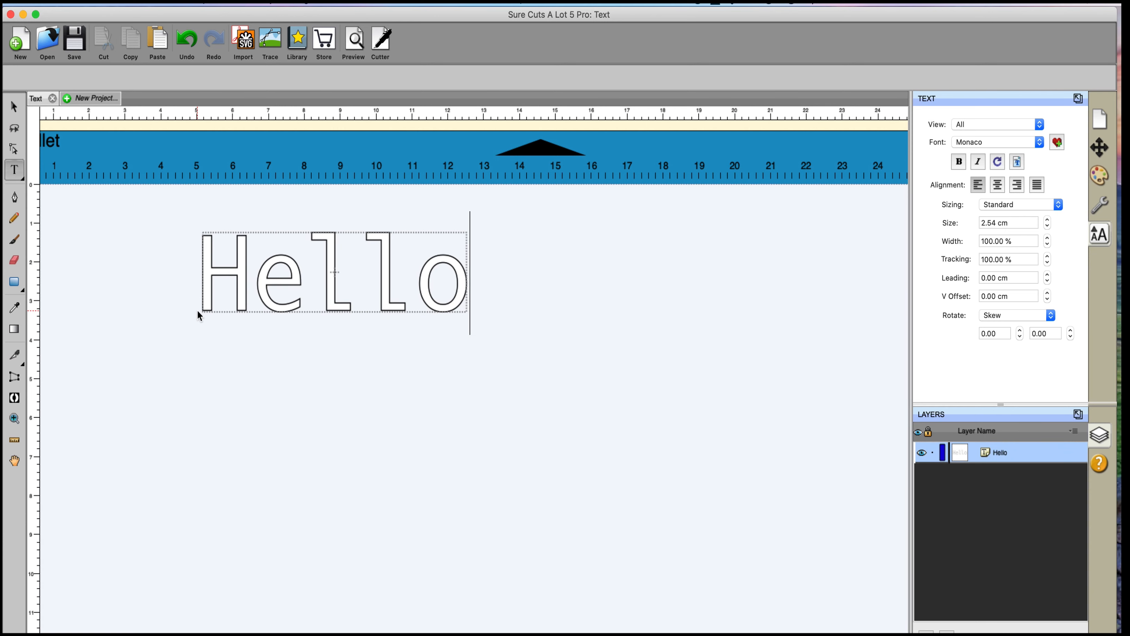
pyautogui.click(20, 110)
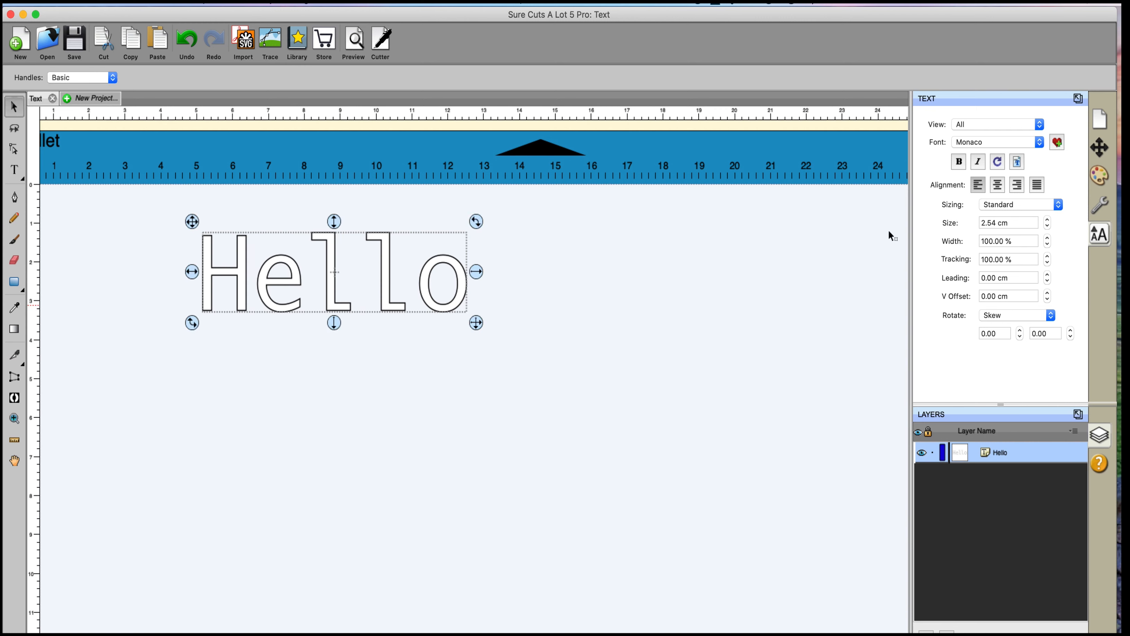
# Try Fixed Height sizing on the "Hello" text and change it to Fixed Height Proportional
pyautogui.click(1058, 208)
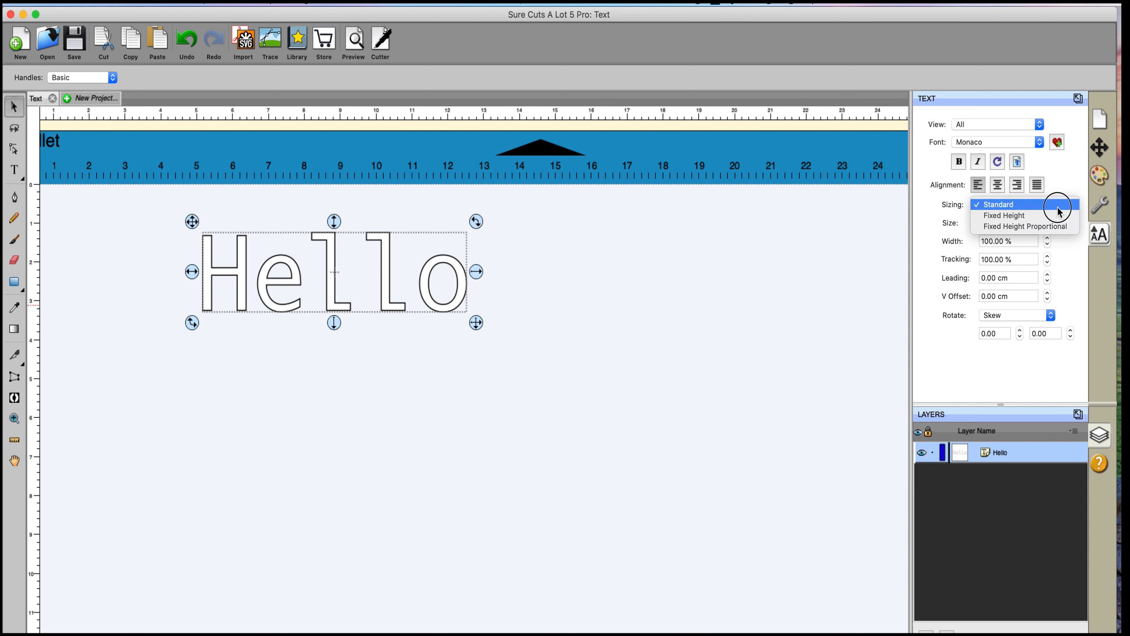
pyautogui.click(1039, 217)
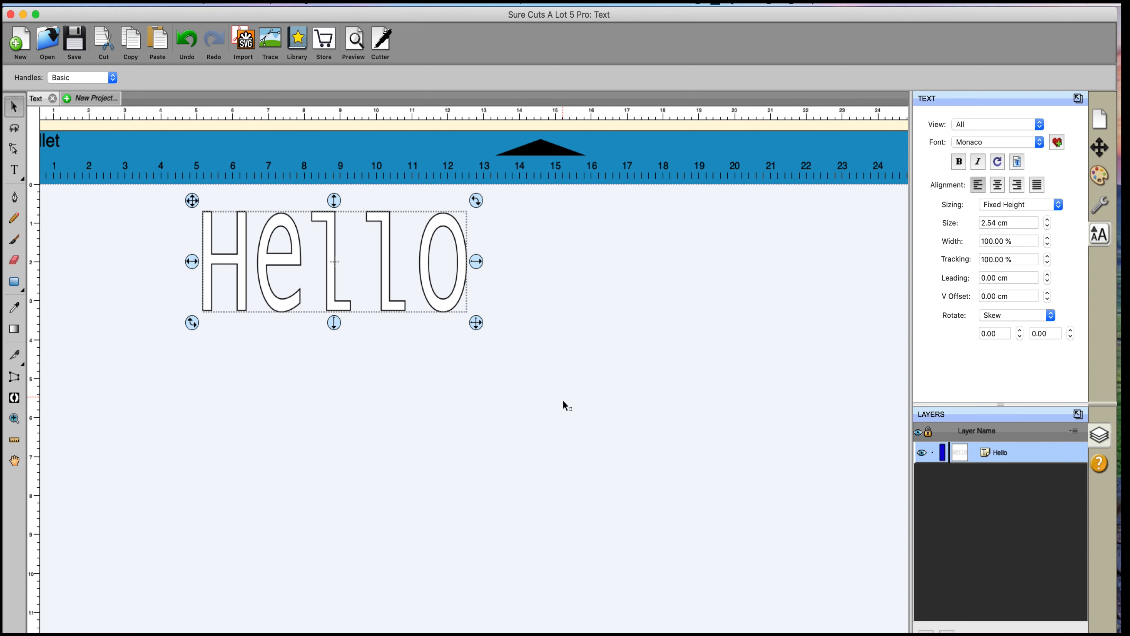
pyautogui.click(1059, 206)
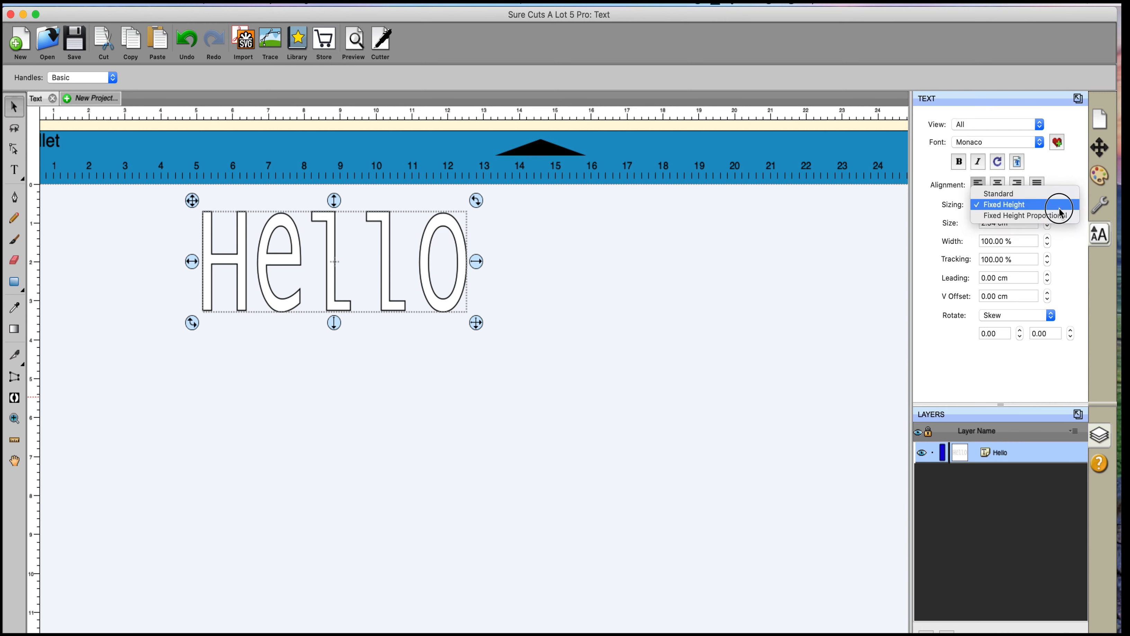
pyautogui.click(1061, 216)
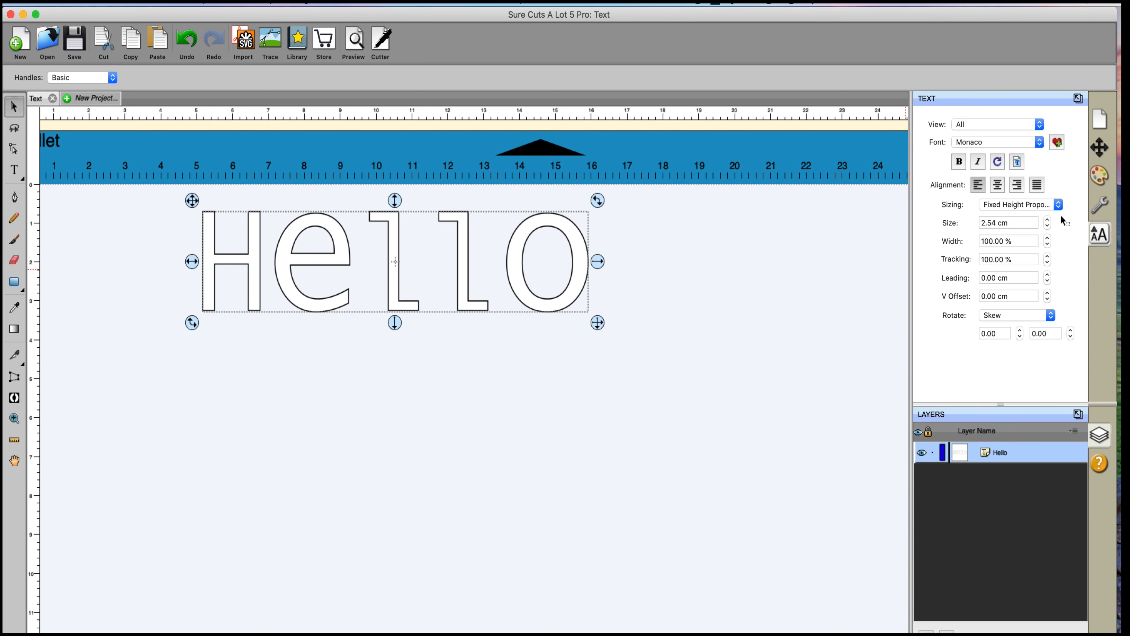
# Add a second "Hello" below the first in the An Unfortunate Event font, chosen from the Favorites fonts
pyautogui.click(226, 438)
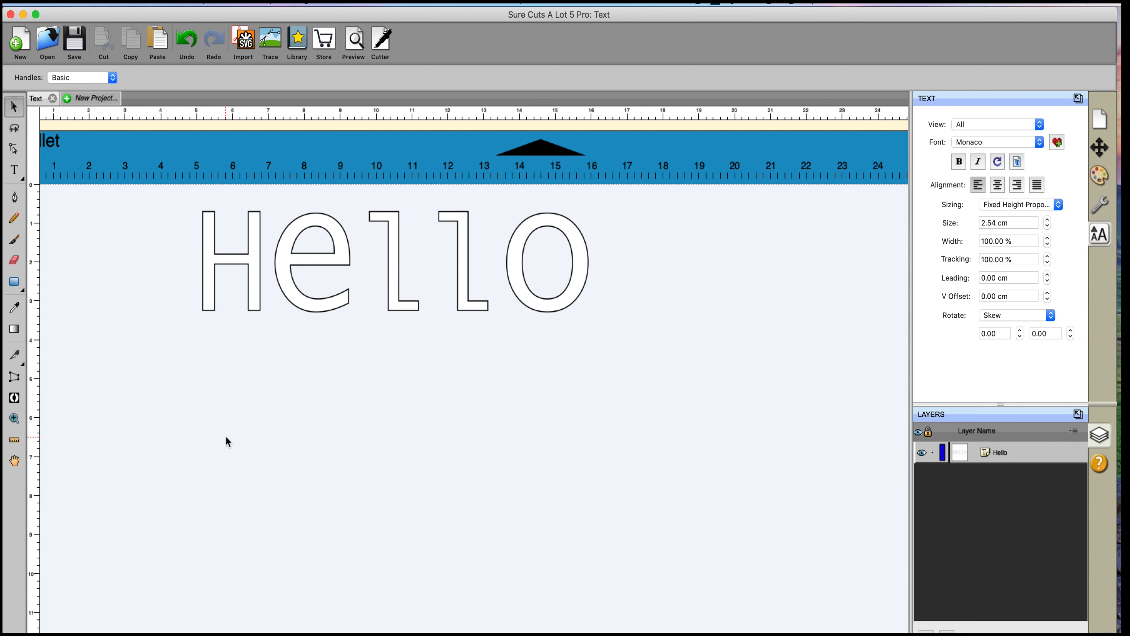
pyautogui.click(14, 169)
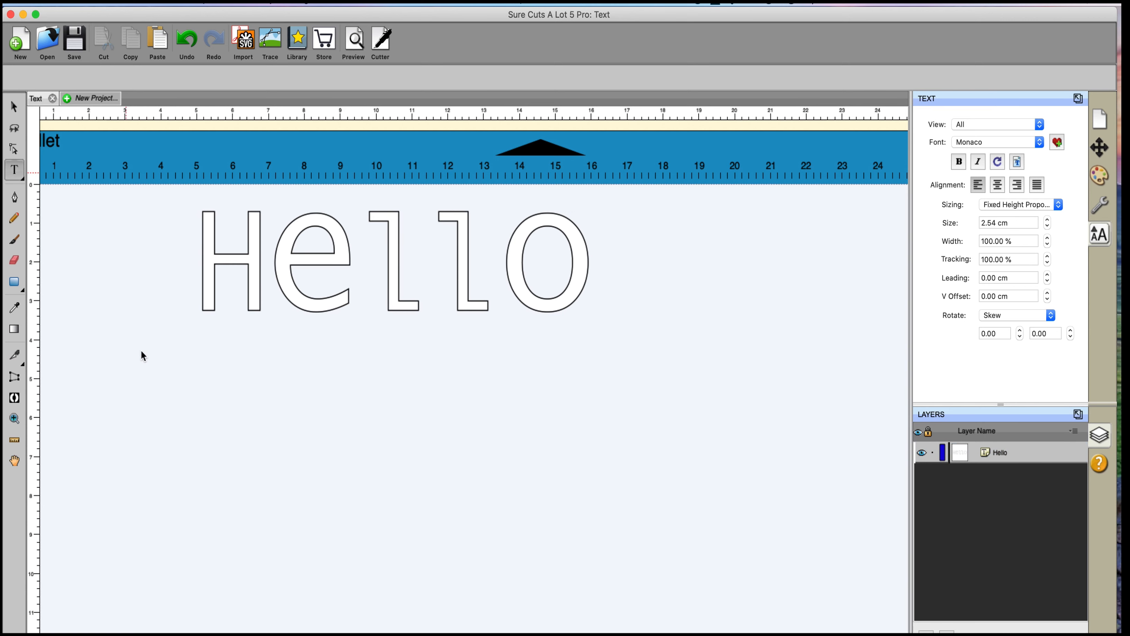
pyautogui.click(197, 429)
pyautogui.click(1040, 125)
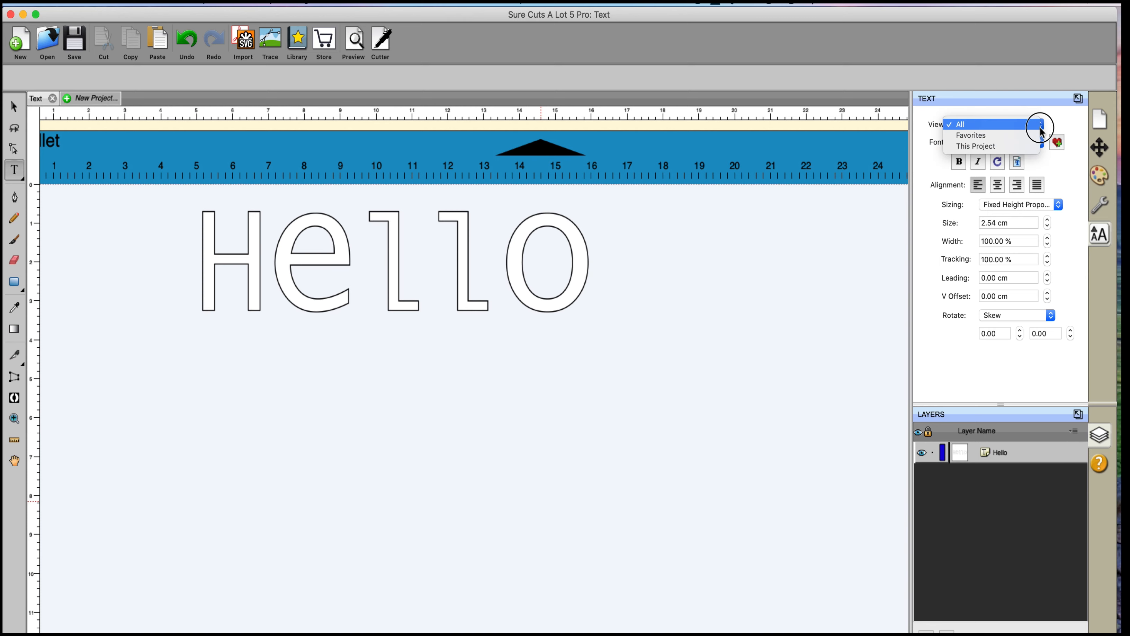
pyautogui.click(1017, 136)
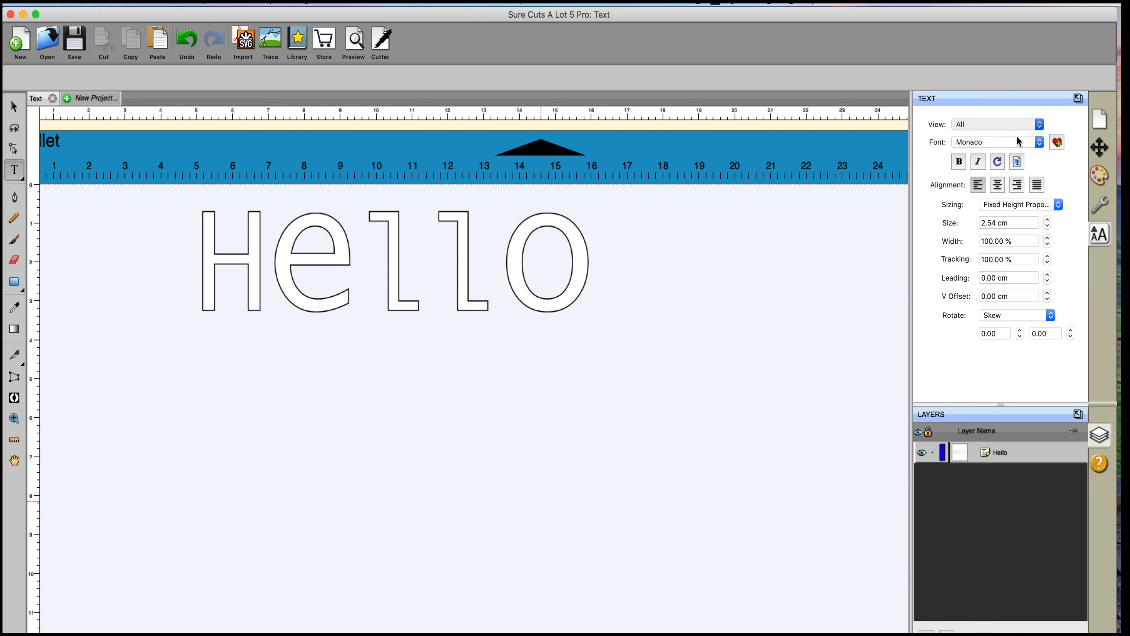
pyautogui.click(1039, 143)
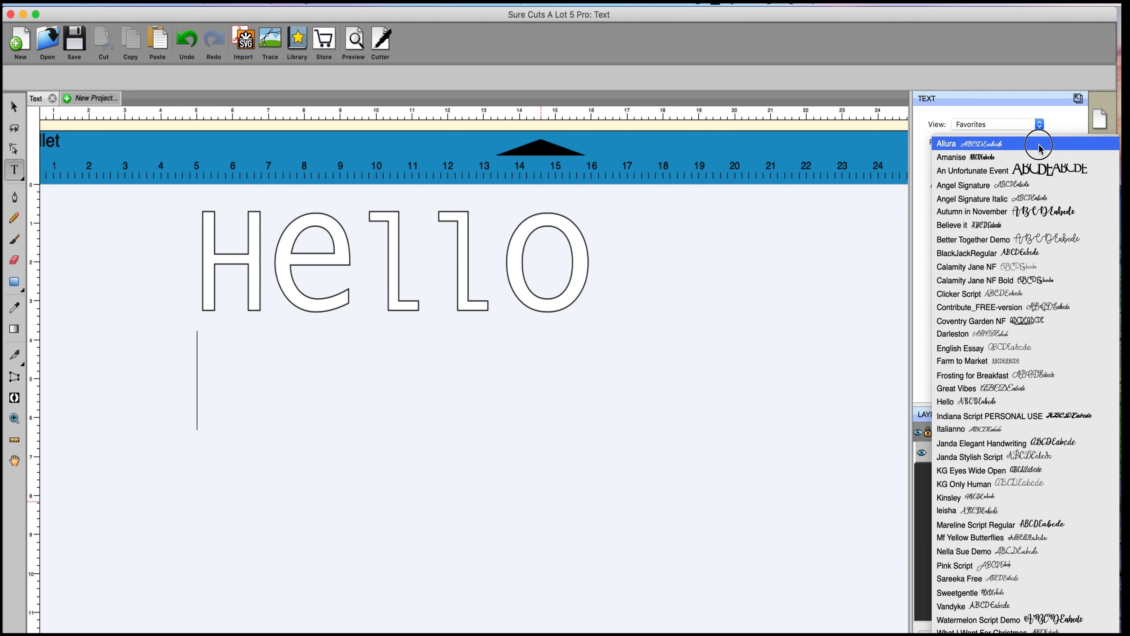
pyautogui.click(1049, 175)
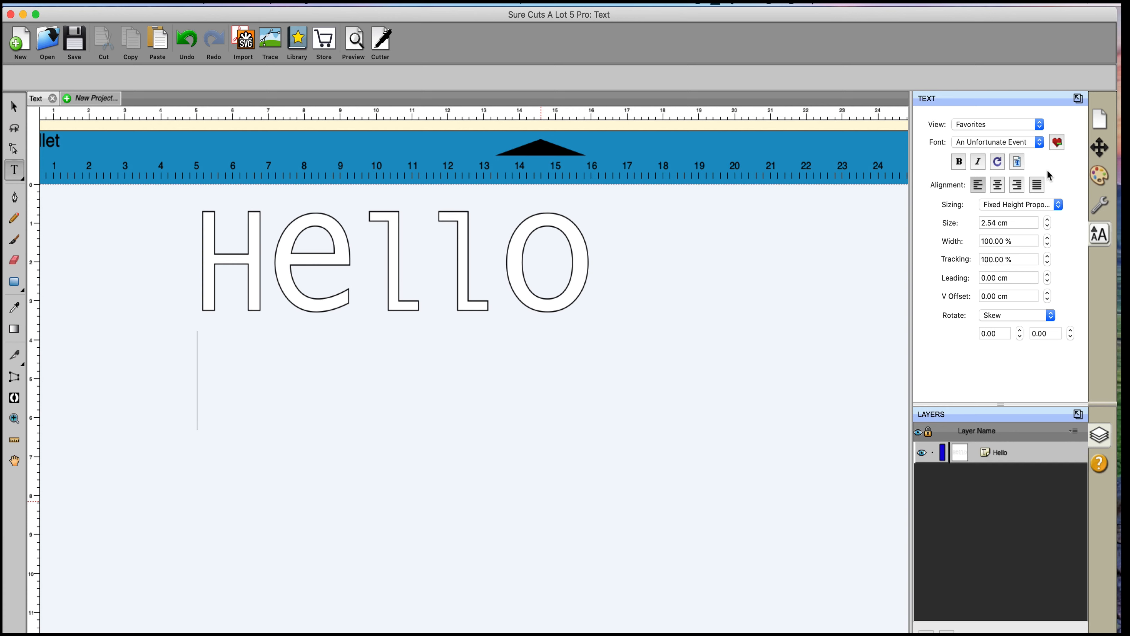
pyautogui.write('Hello')
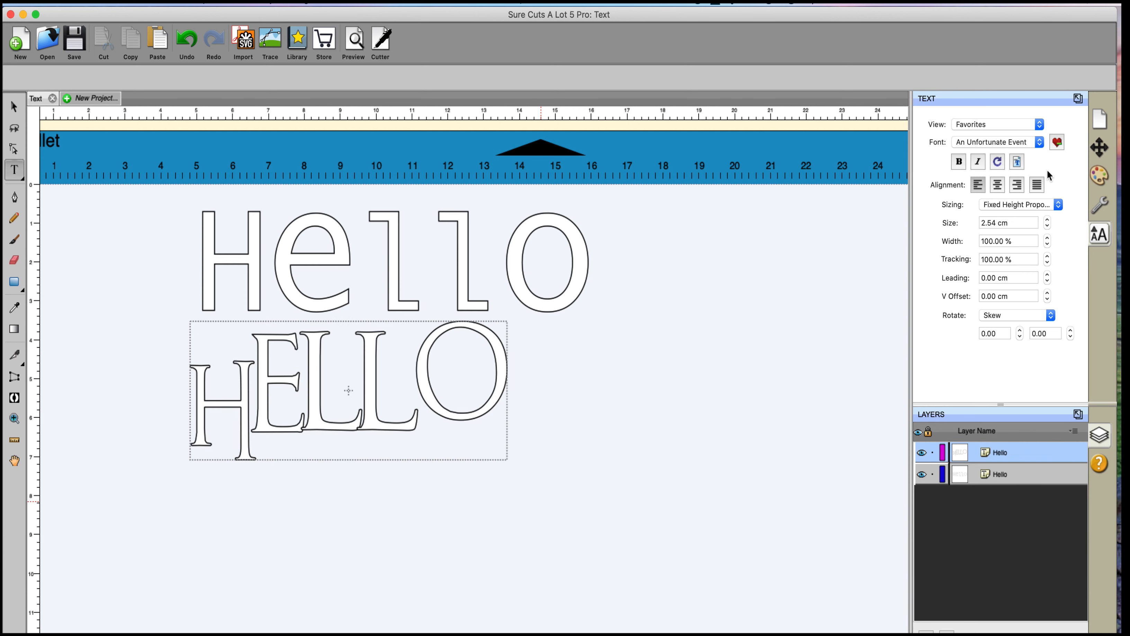
pyautogui.press('Escape')
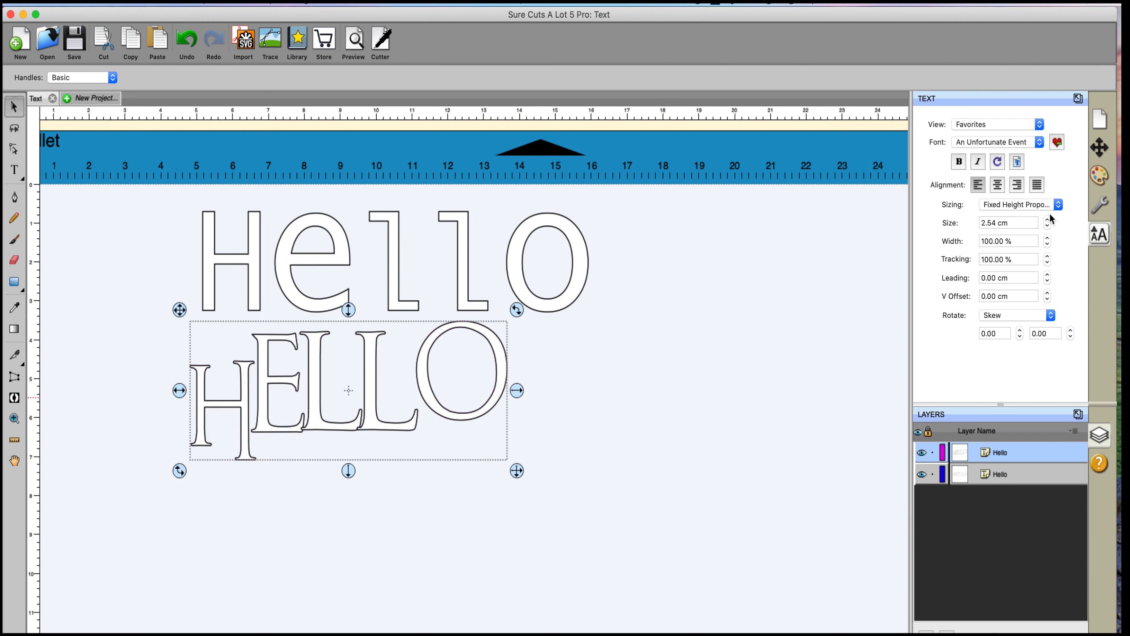
# Set the second "Hello" to Standard sizing and move it down clear of the first text
pyautogui.click(1059, 206)
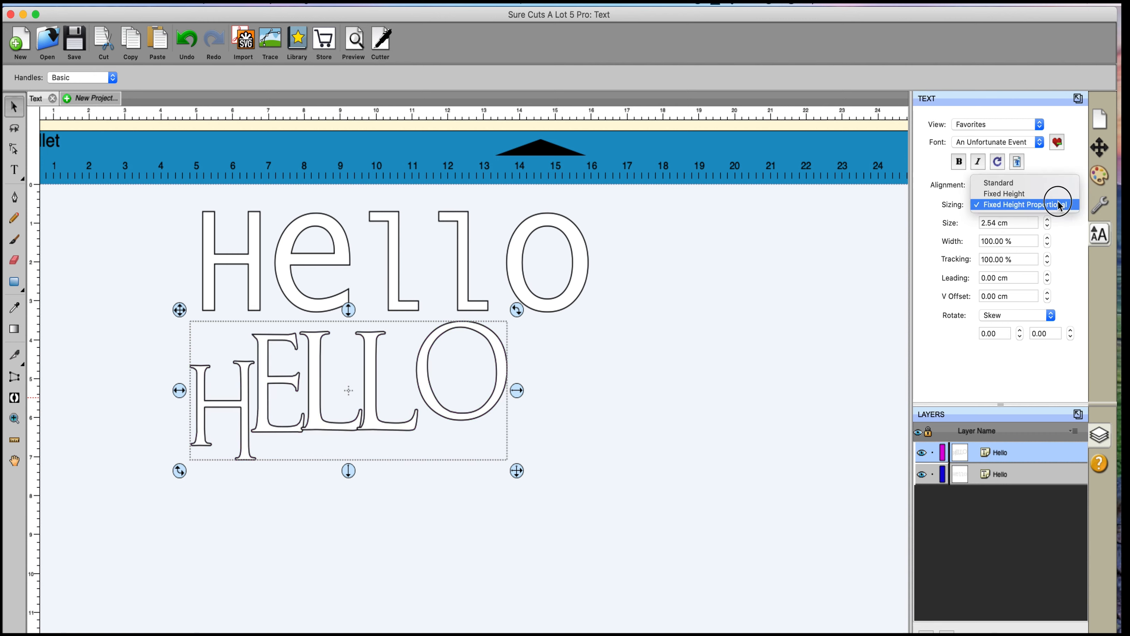
pyautogui.click(1036, 182)
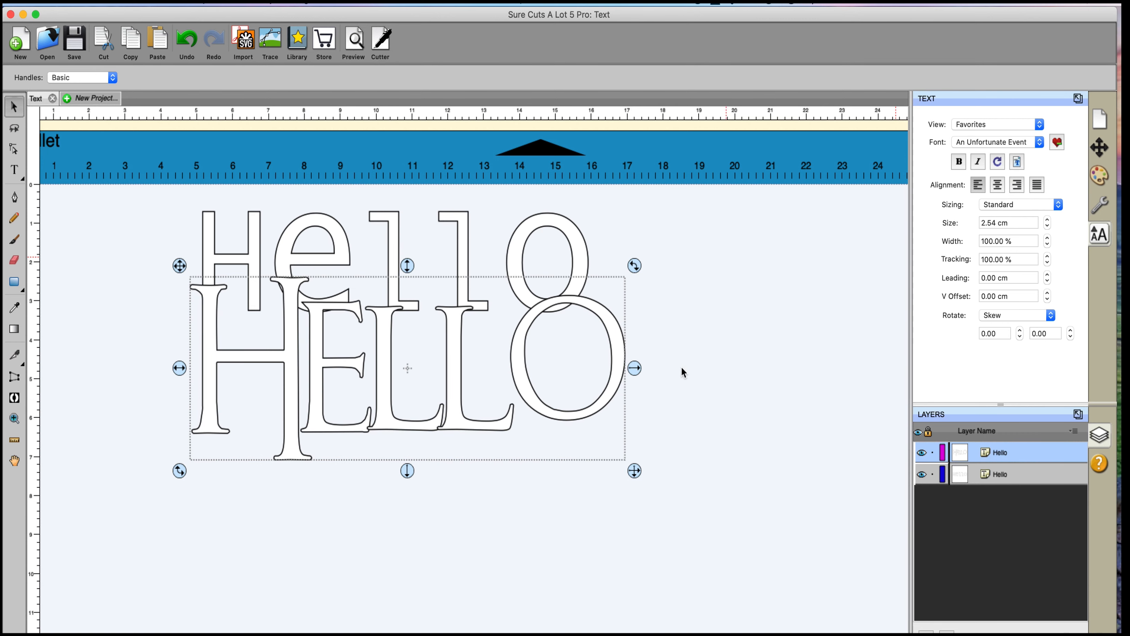
pyautogui.moveTo(621, 390); pyautogui.dragTo(728, 484)
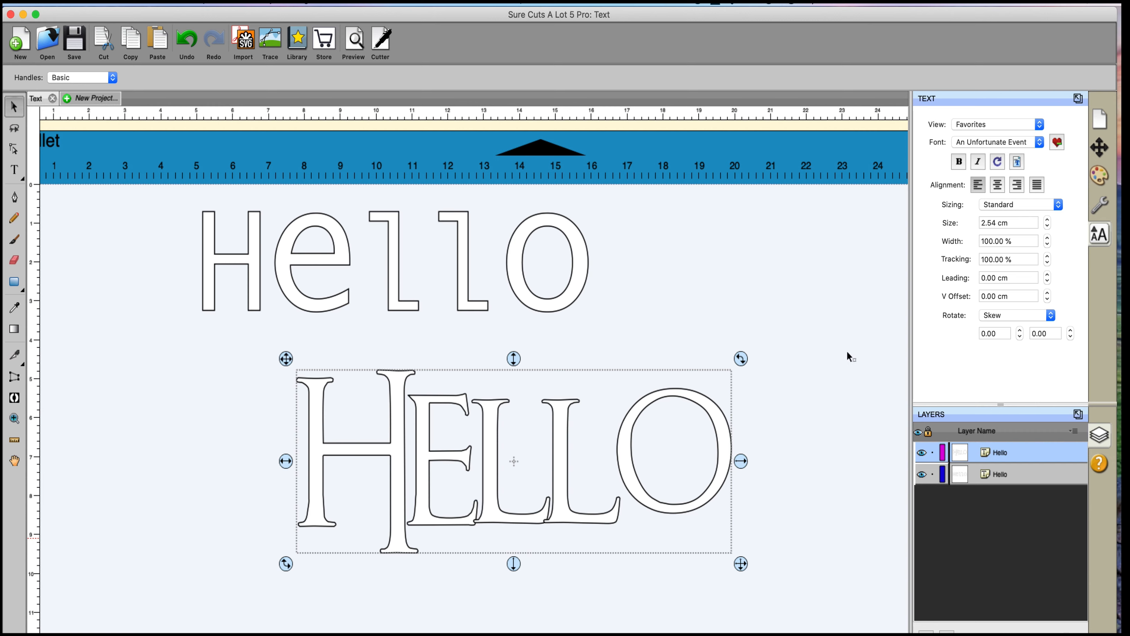
# Compare Fixed Height sizing on the lower "Hello" with Fixed Height Proportional, leaving the latter applied
pyautogui.click(1063, 207)
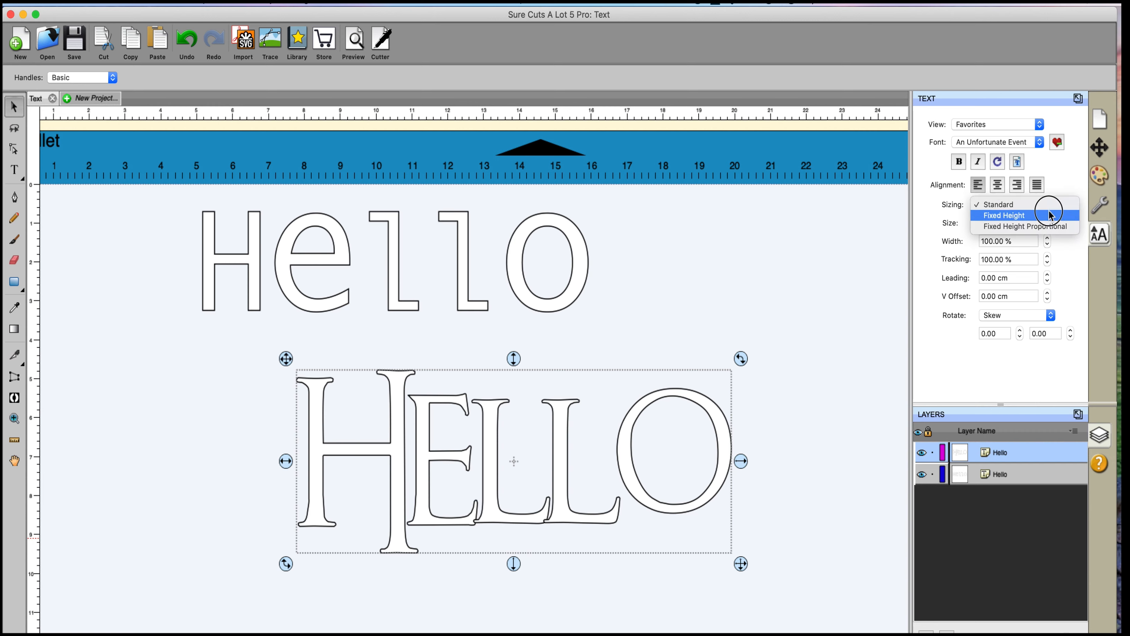
pyautogui.click(1049, 215)
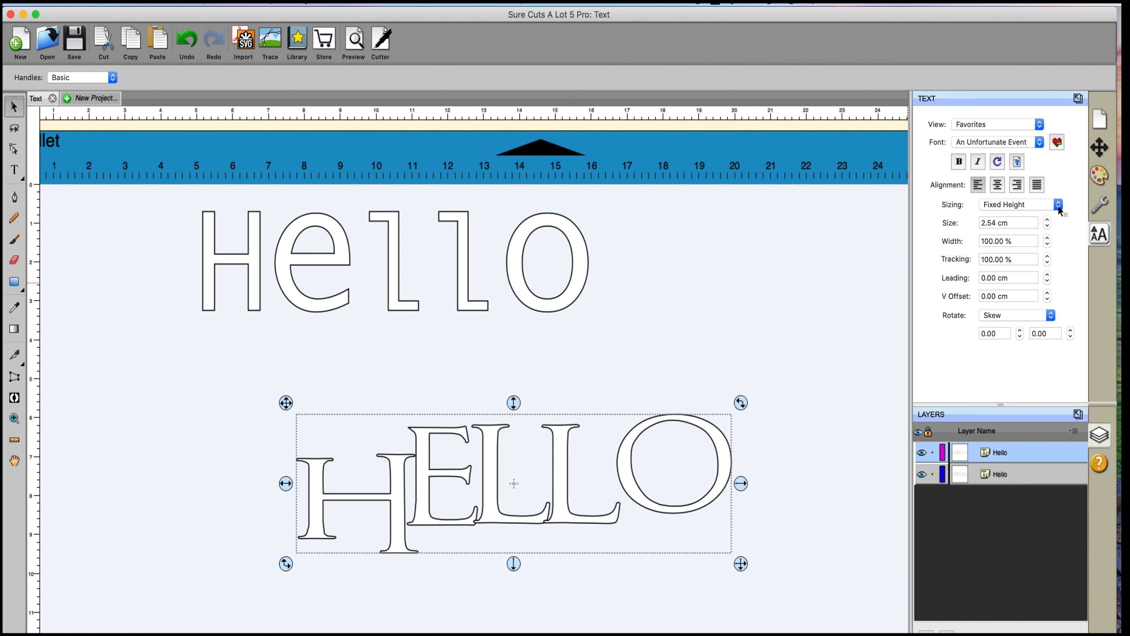
pyautogui.click(1060, 205)
pyautogui.click(1060, 217)
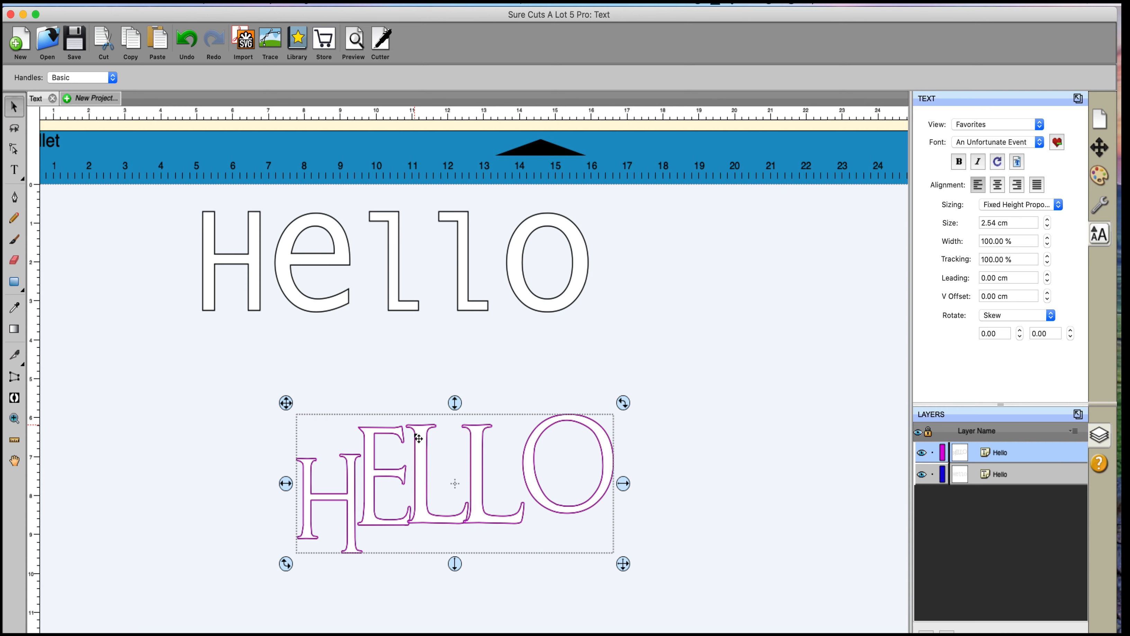
# Delete both "Hello" texts from the mat and choose Standard text sizing between the deletions
pyautogui.press('Delete')
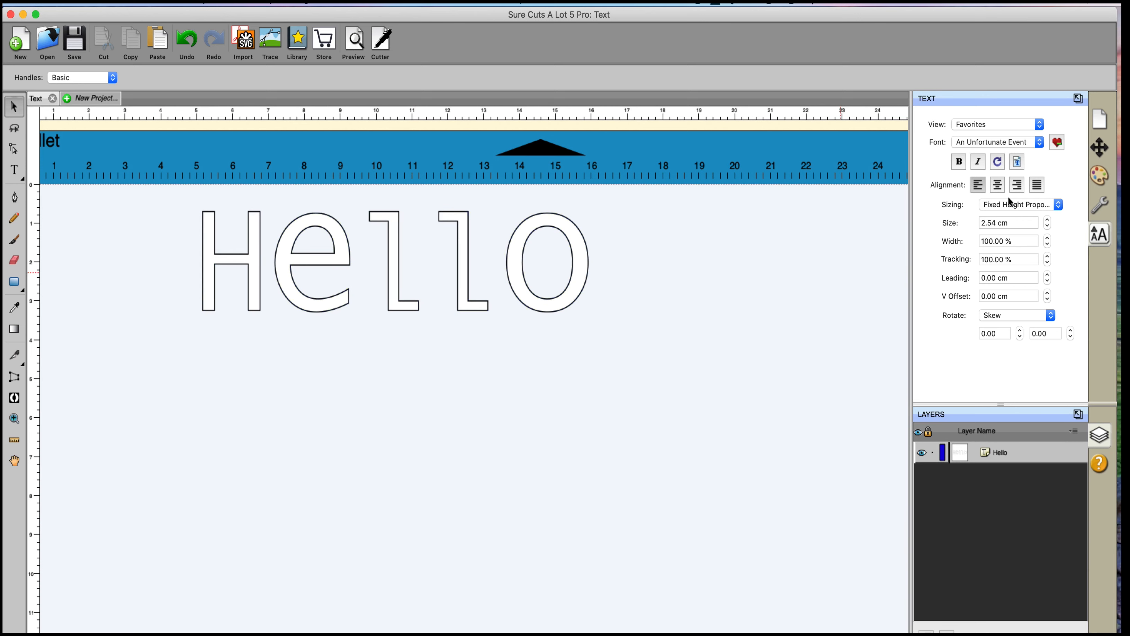
pyautogui.click(1059, 205)
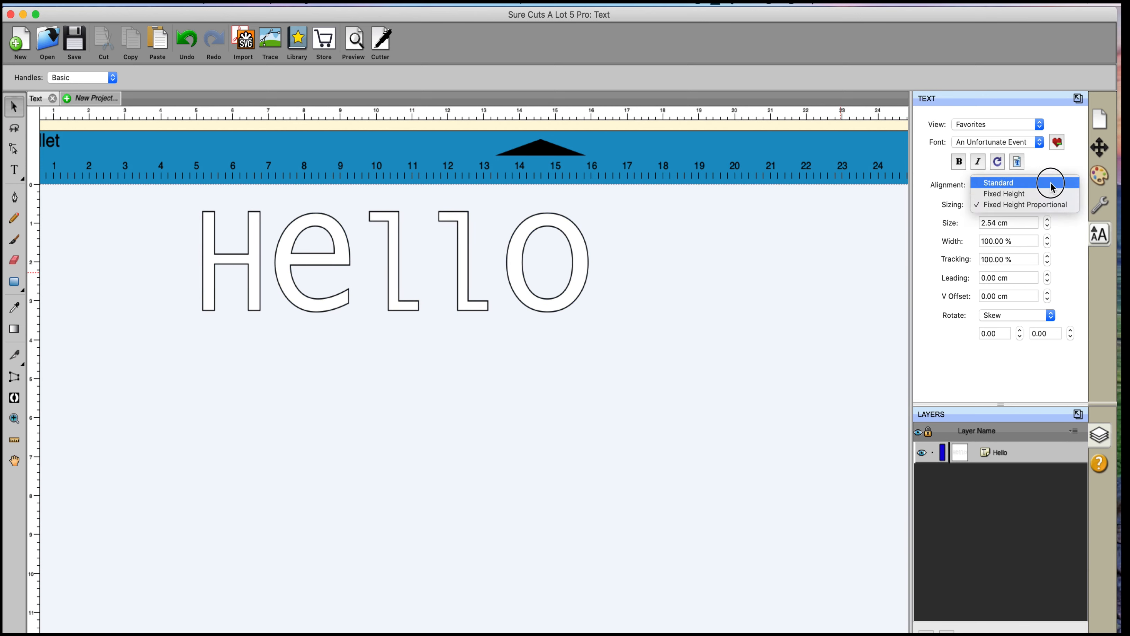
pyautogui.click(984, 183)
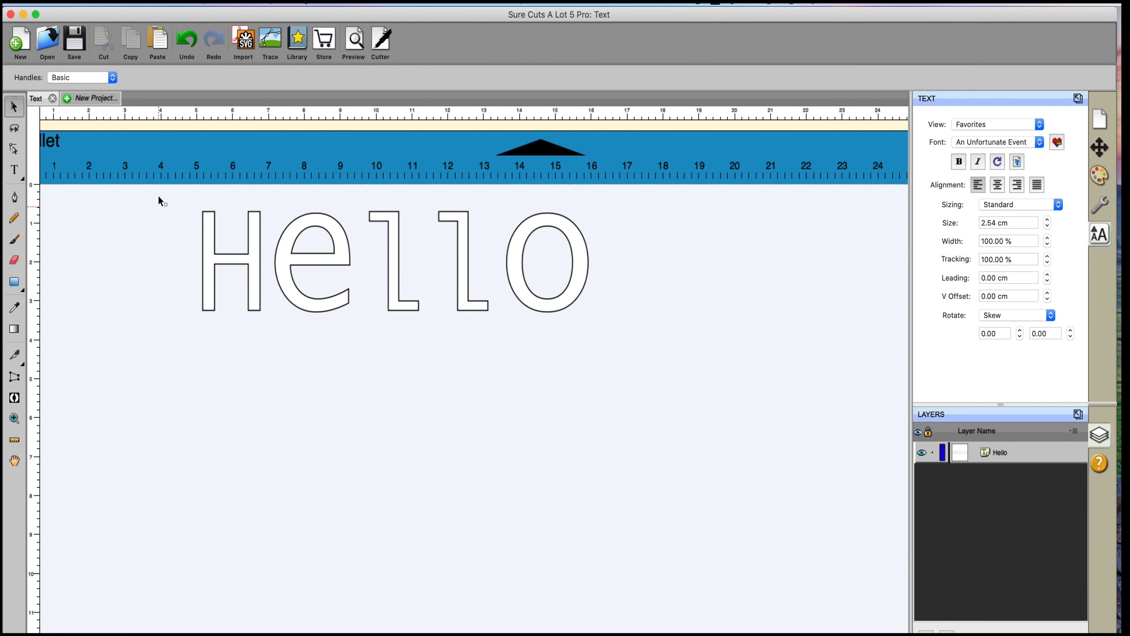
pyautogui.moveTo(153, 193); pyautogui.dragTo(674, 431)
pyautogui.press('Delete')
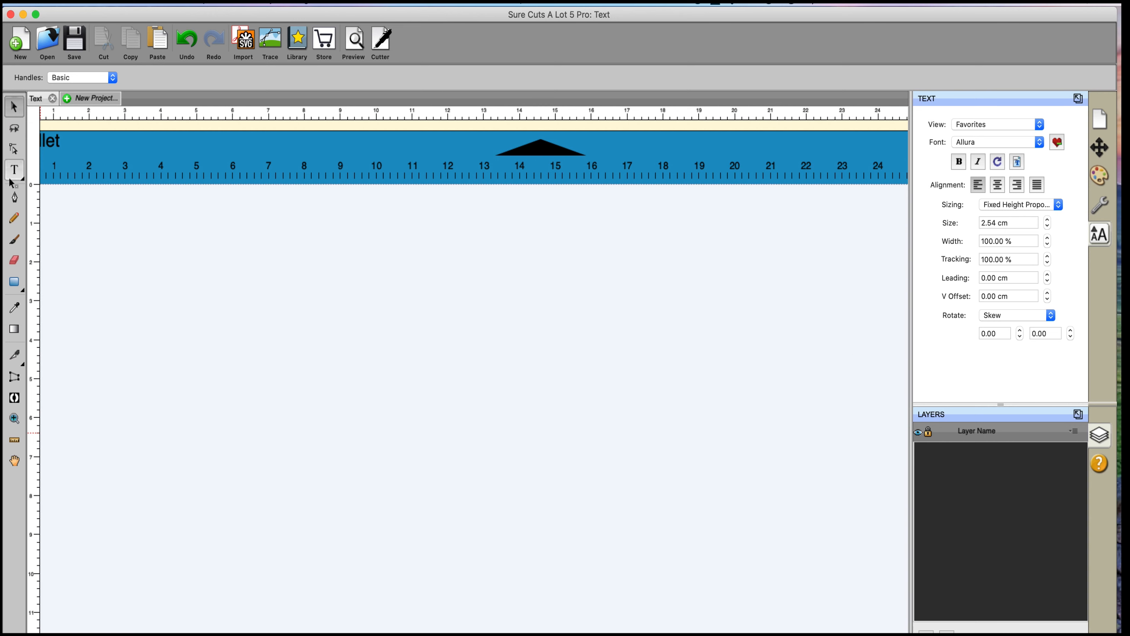
# Add the text "Hello" near the top of the empty mat
pyautogui.click(15, 170)
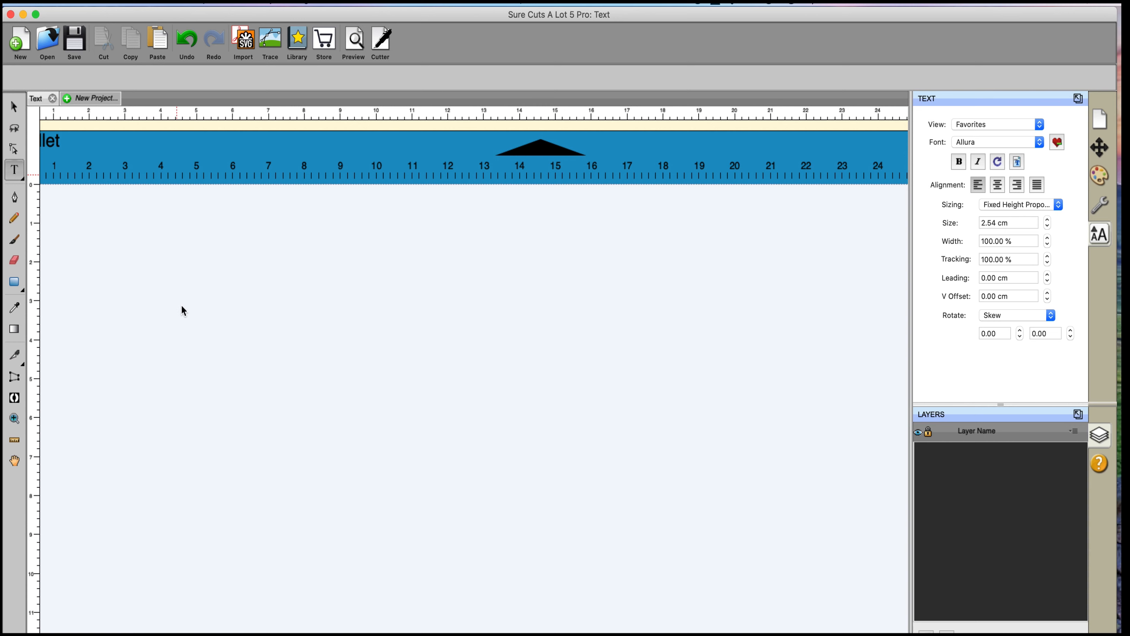
pyautogui.click(192, 305)
pyautogui.write('Hel')
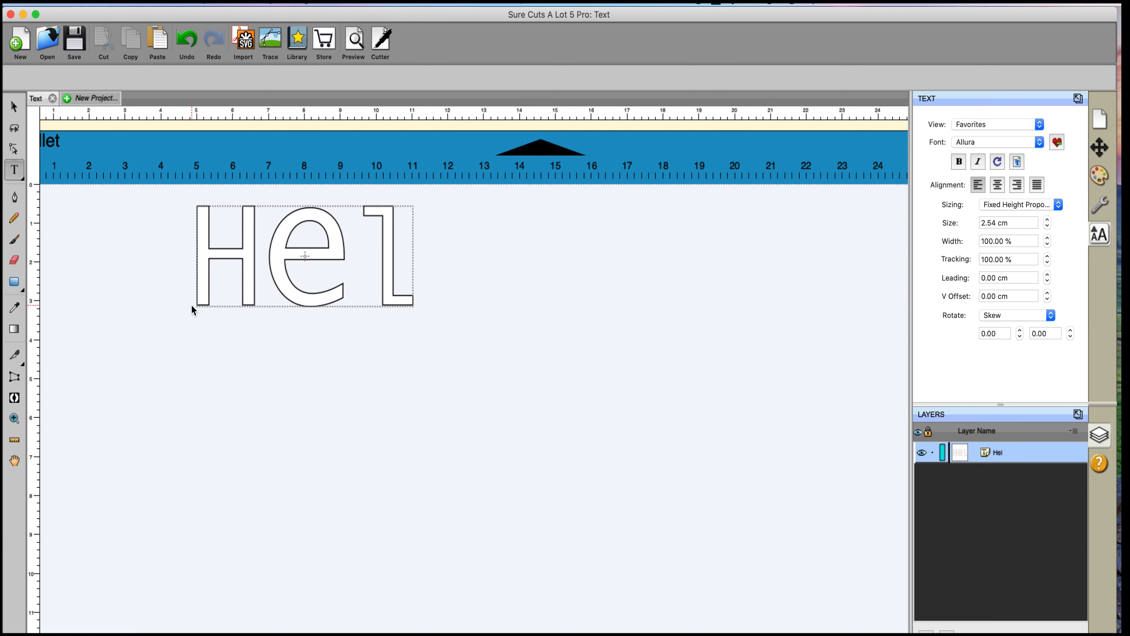
pyautogui.write('lo')
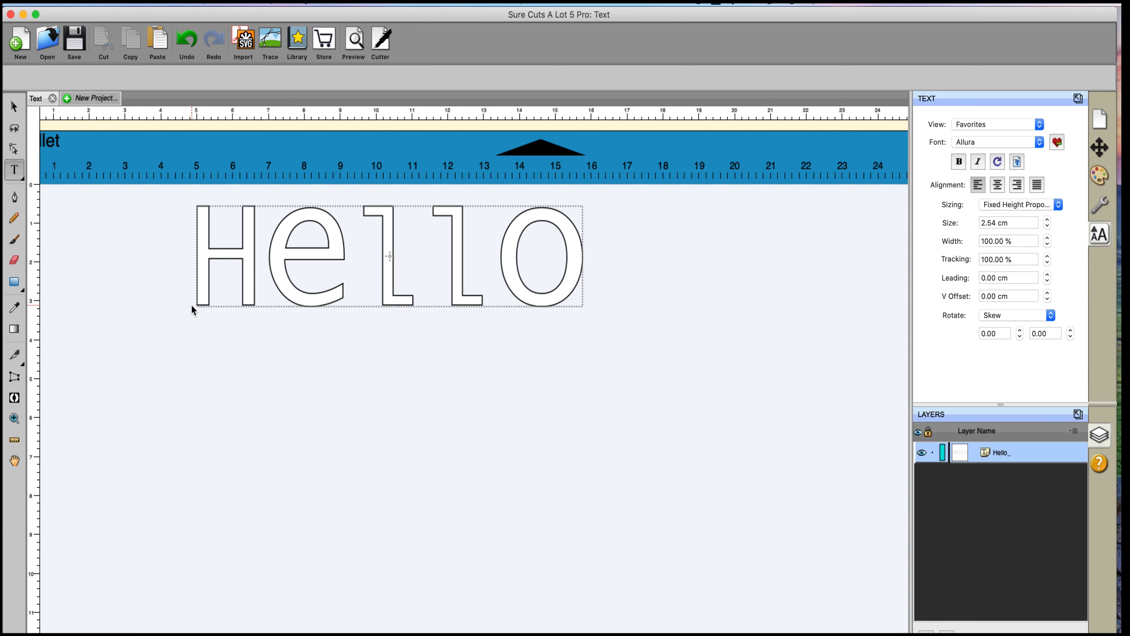
# Add "Darling" as a second line of the same text in the Autumn in November font
pyautogui.click(1040, 142)
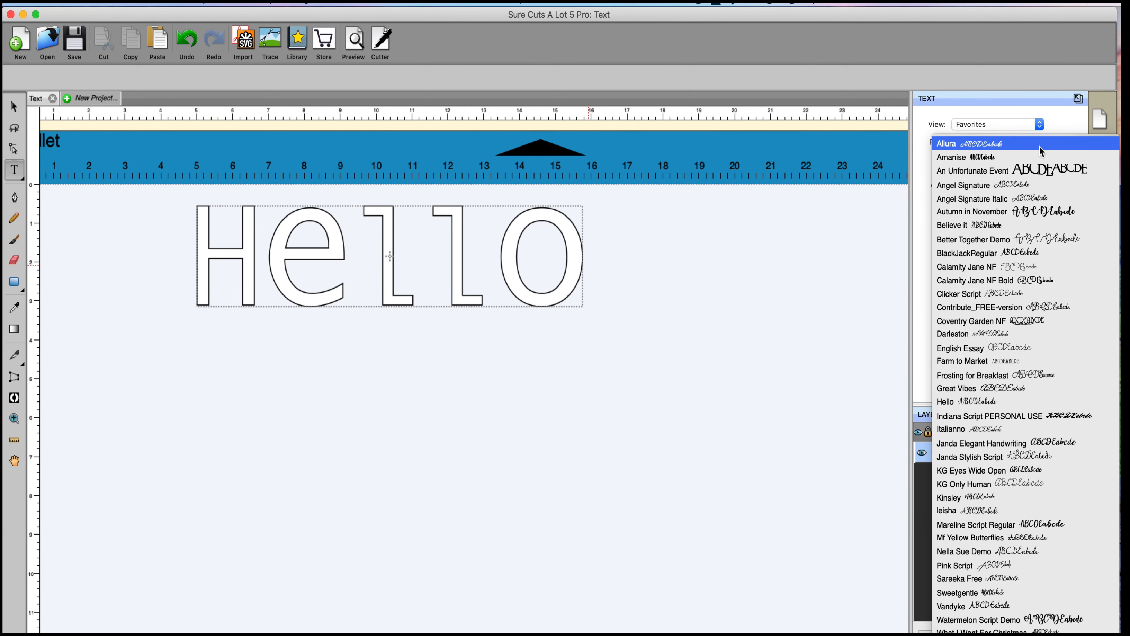
pyautogui.click(1039, 211)
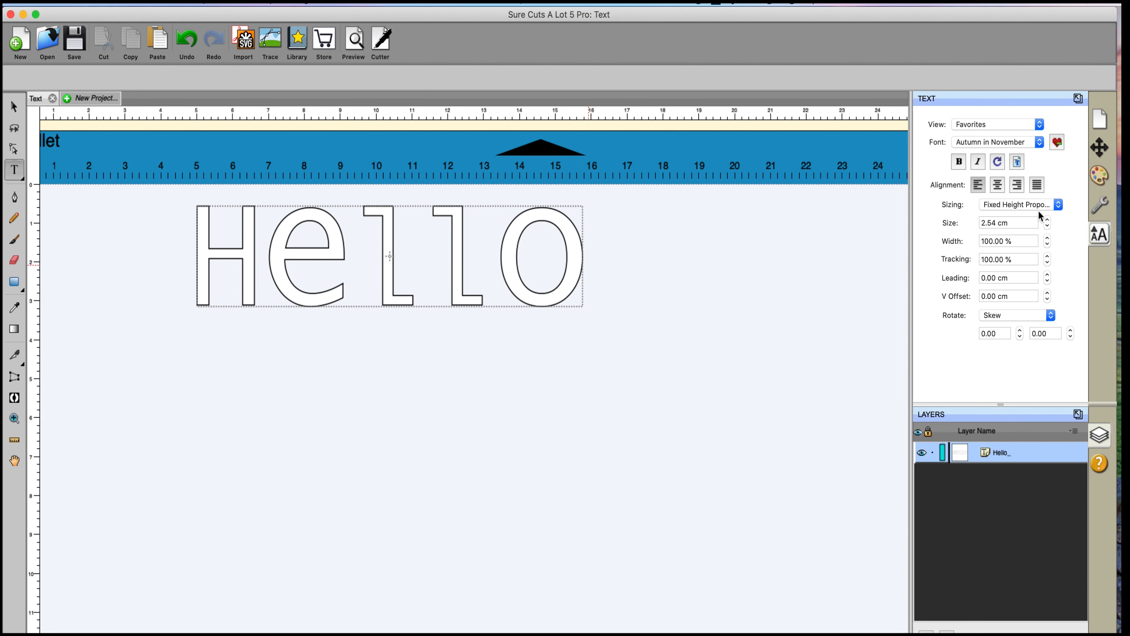
pyautogui.write('Darli')
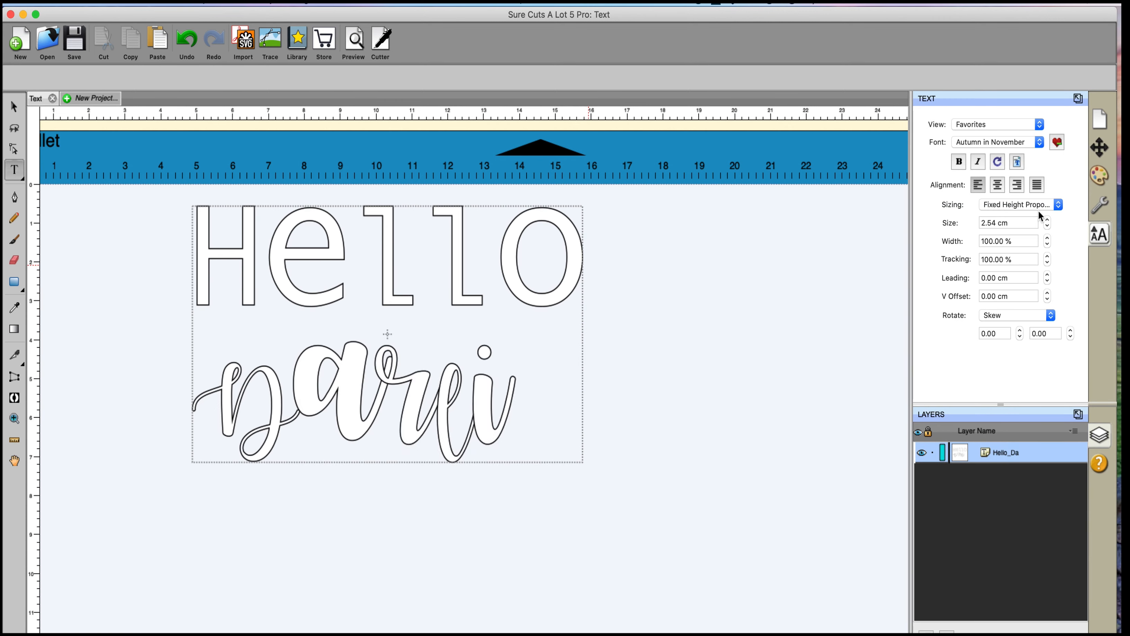
pyautogui.write('ng')
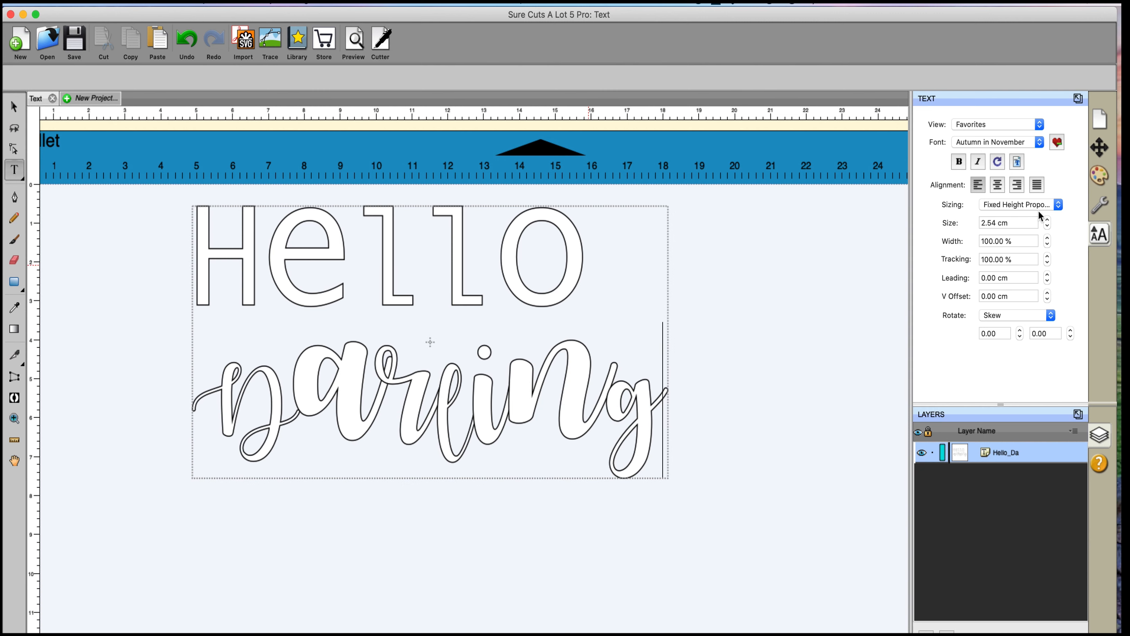
# Finish editing the "Hello Darling" text and set its sizing to Standard
pyautogui.click(1059, 205)
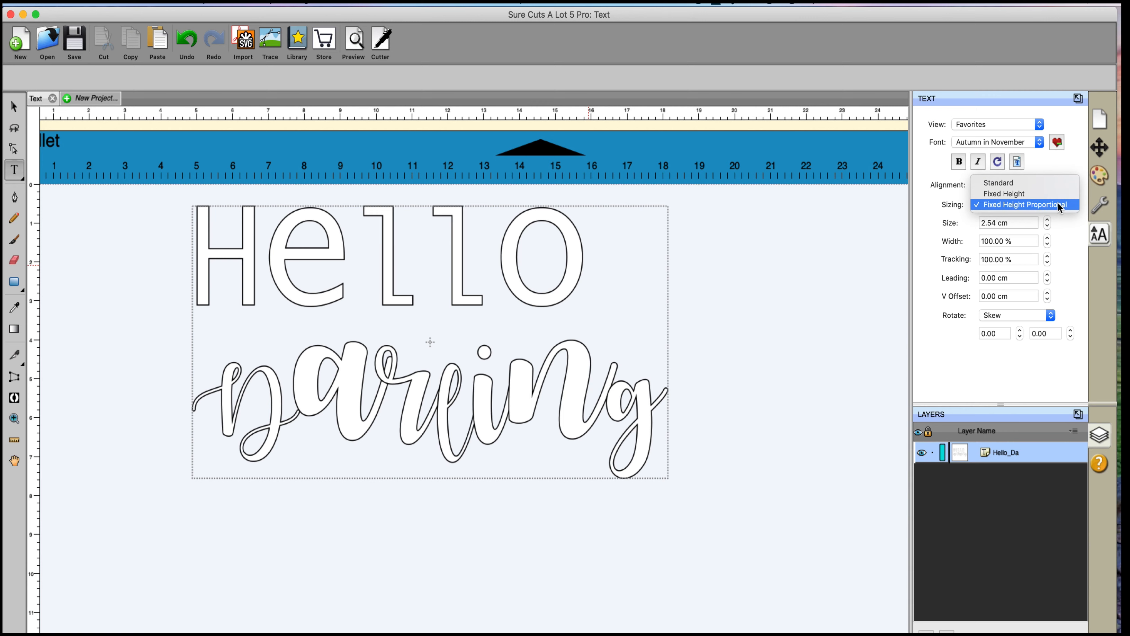
pyautogui.click(1044, 183)
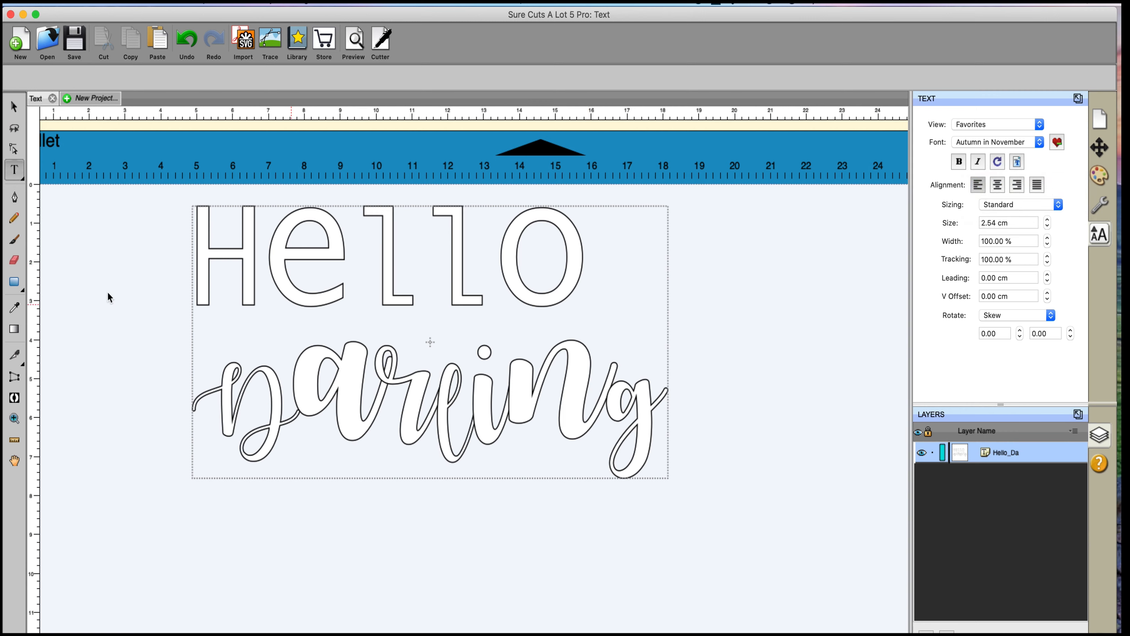
pyautogui.press('Escape')
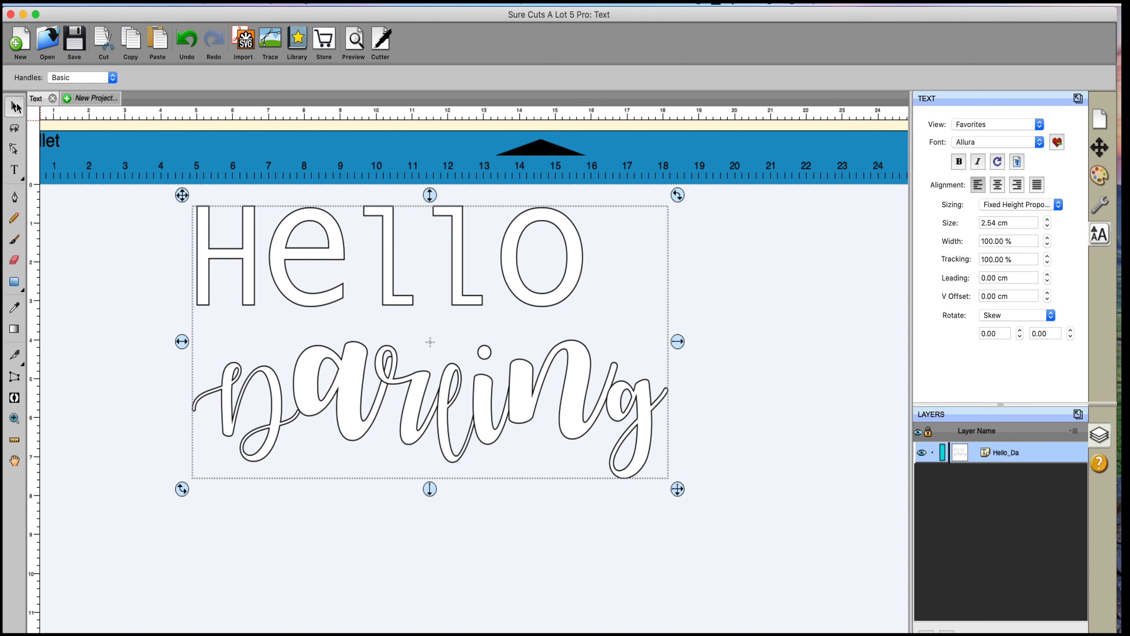
pyautogui.click(1059, 204)
pyautogui.click(1037, 184)
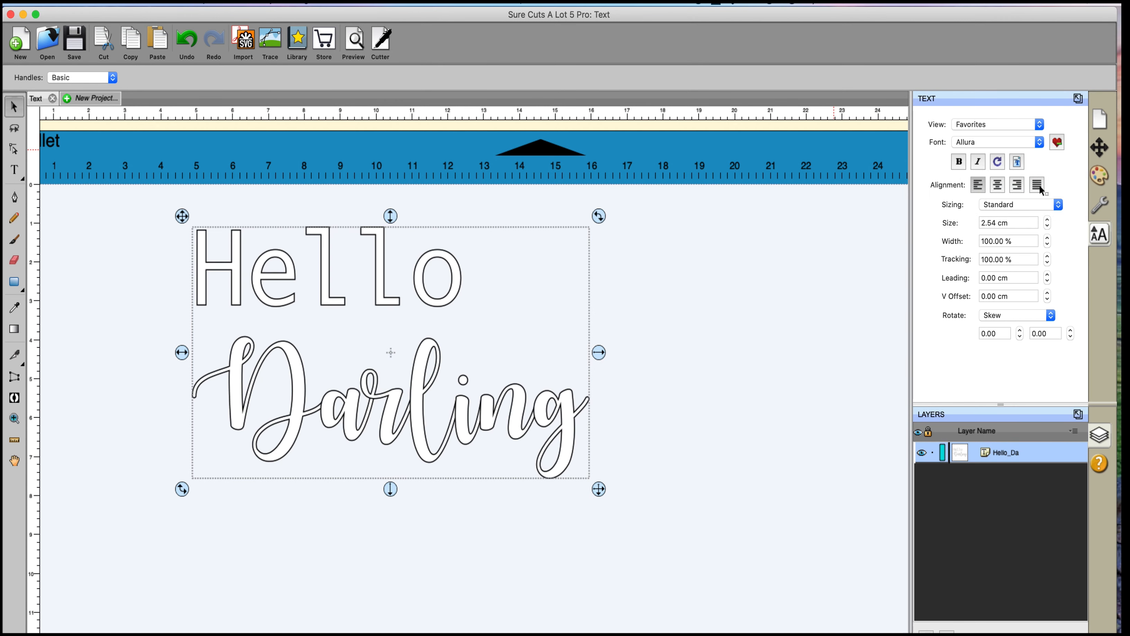
# Delete the "Hello Darling" text from the mat
pyautogui.click(683, 507)
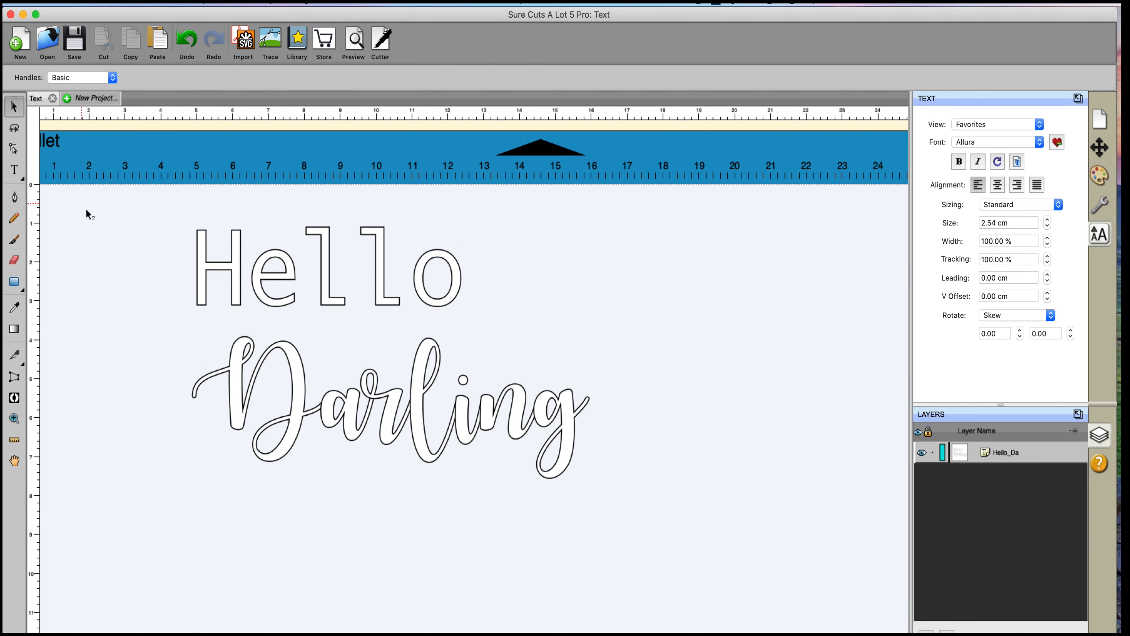
pyautogui.moveTo(91, 212); pyautogui.dragTo(721, 624)
pyautogui.press('Delete')
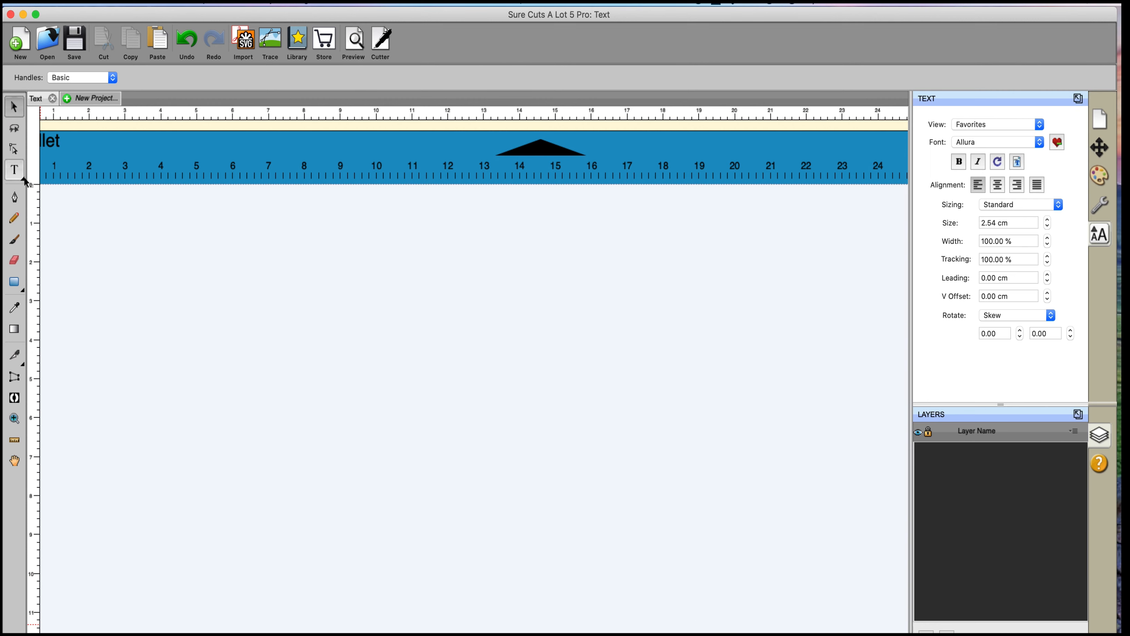
# Add the word "typing" as vertical text with the Vertical Type Tool
pyautogui.click(24, 180)
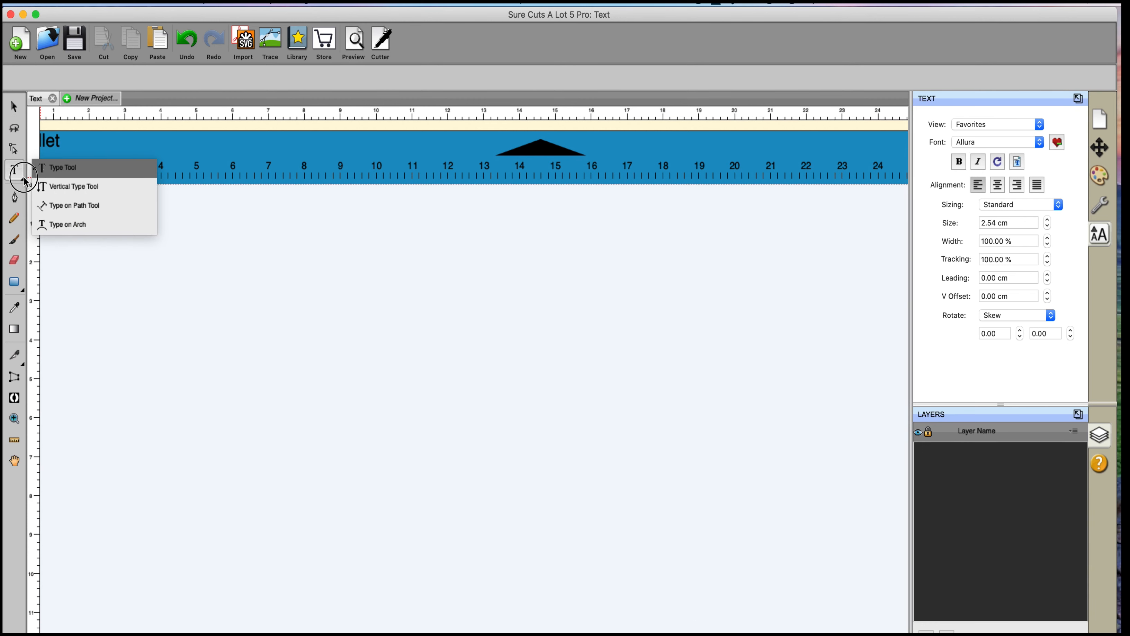
pyautogui.click(58, 187)
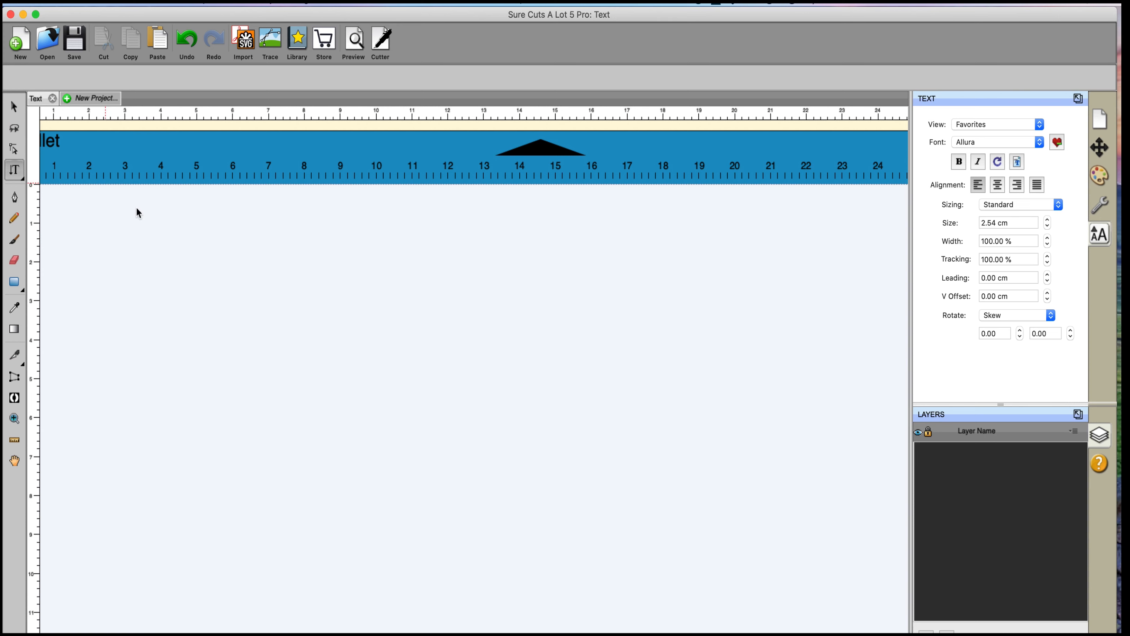
pyautogui.click(336, 365)
pyautogui.write('typi')
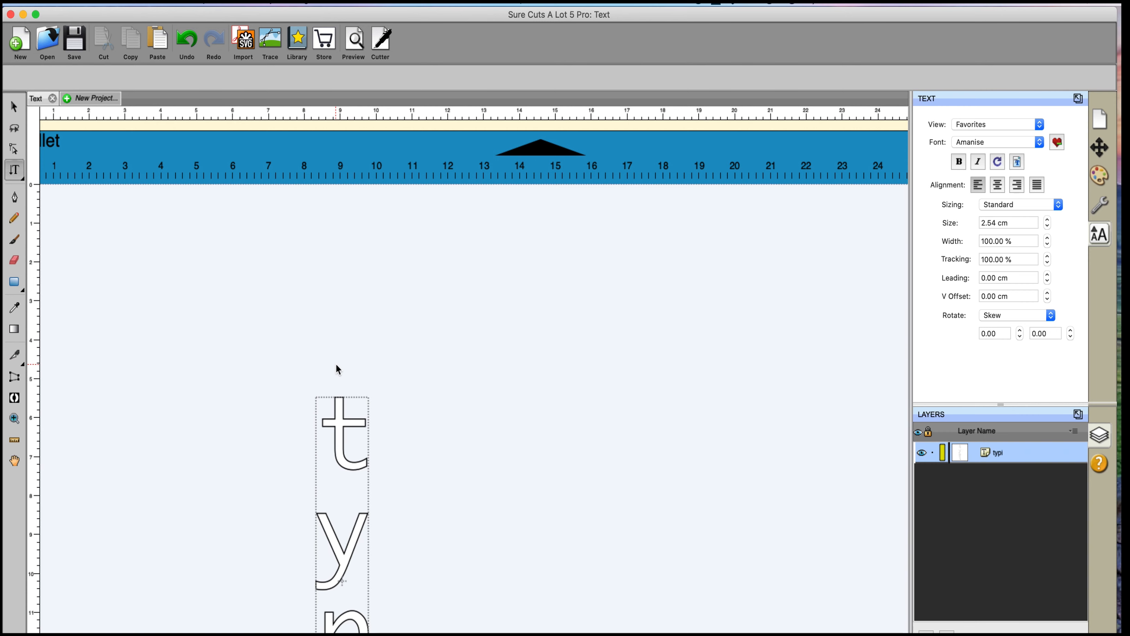
pyautogui.write('n')
pyautogui.scroll(-2, 336, 364)
pyautogui.scroll(-5, 335, 364)
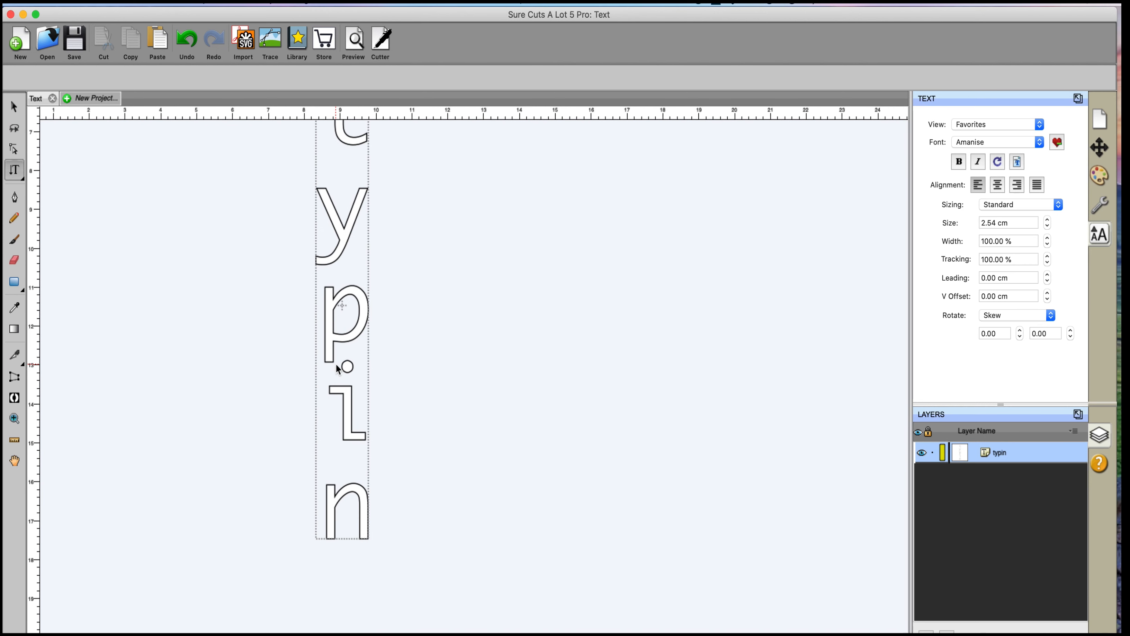
pyautogui.write('g')
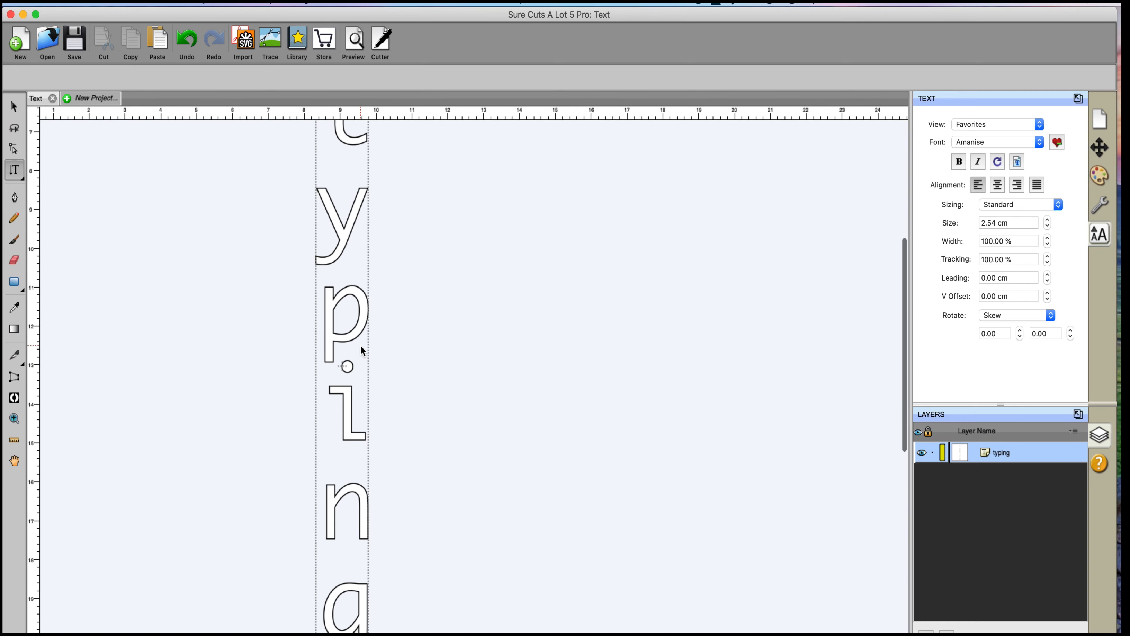
pyautogui.scroll(2, 361, 350)
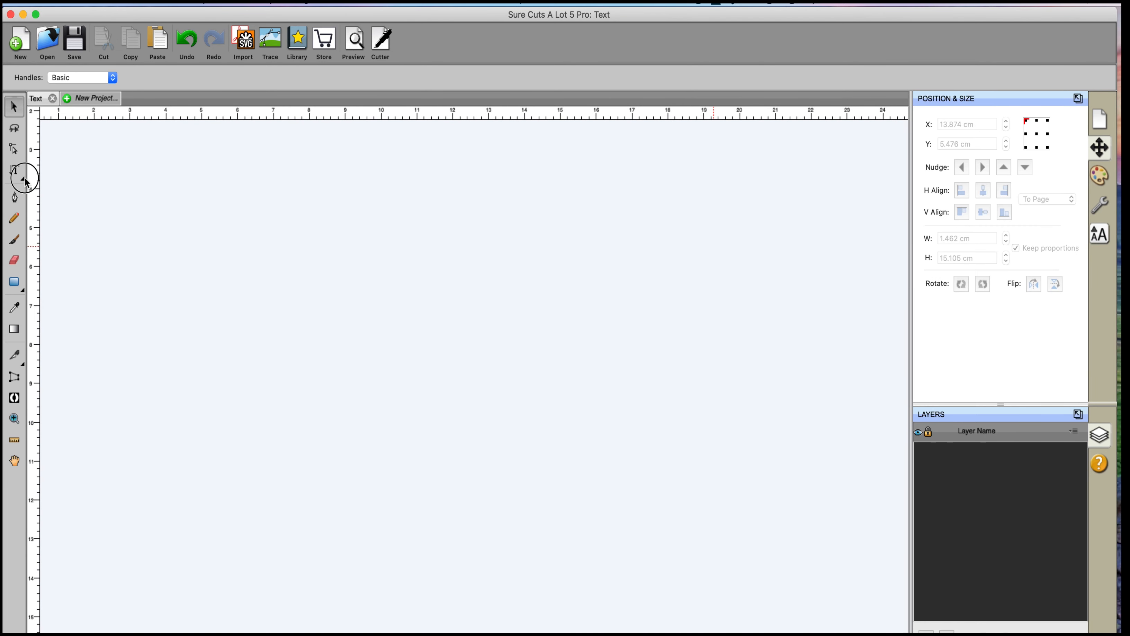
# Set the text mode to Type on Path and activate the Pencil tool for freehand drawing
pyautogui.click(25, 181)
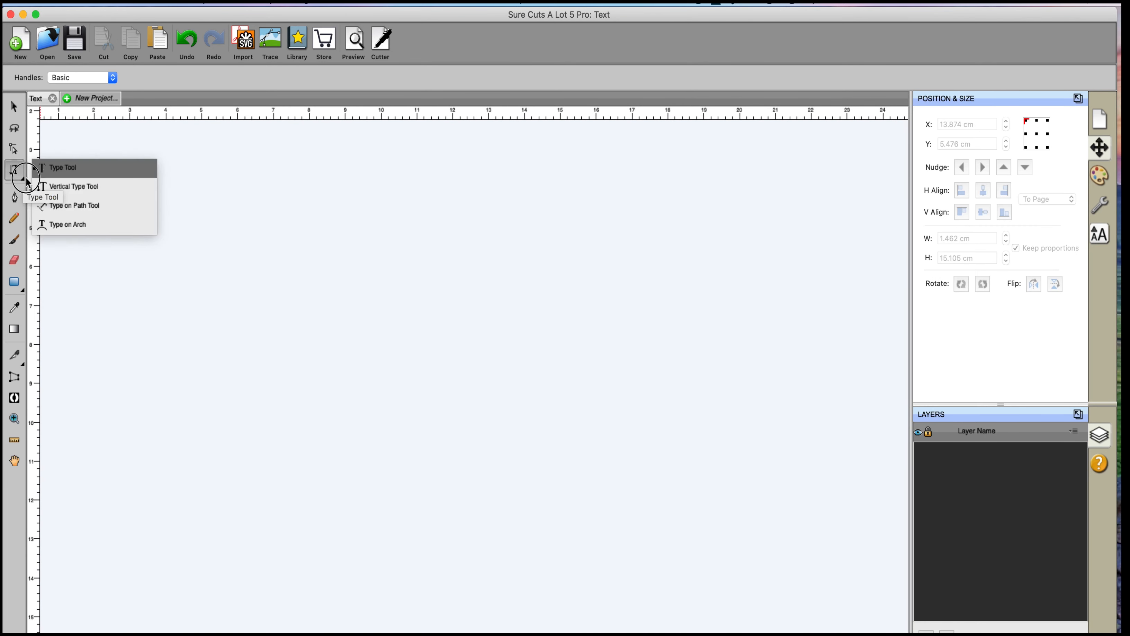
pyautogui.click(74, 206)
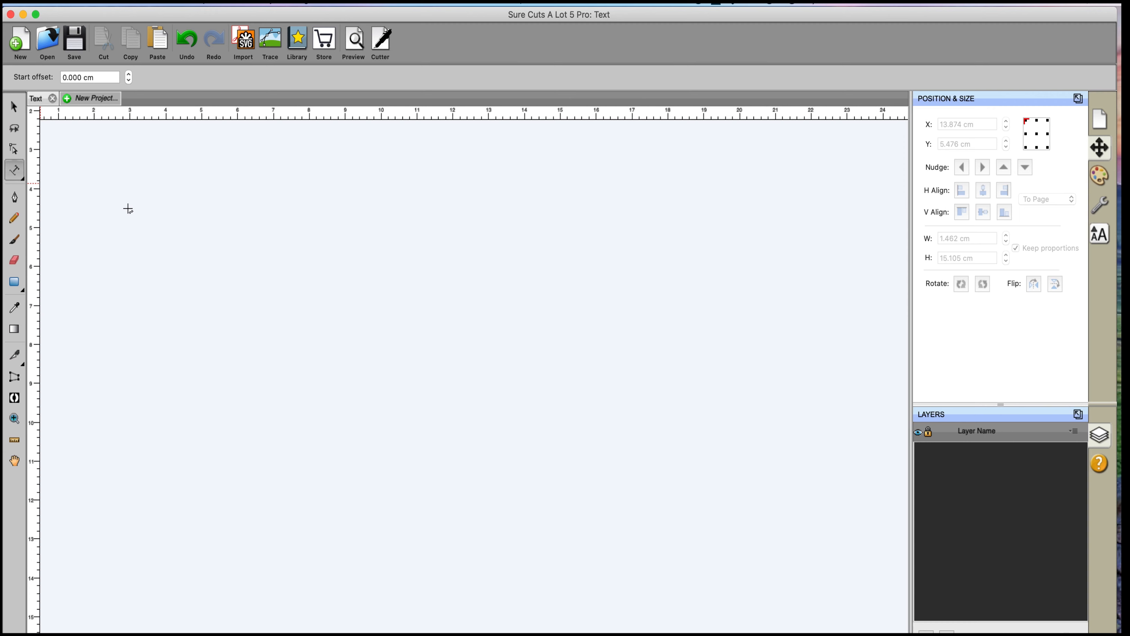
pyautogui.click(15, 198)
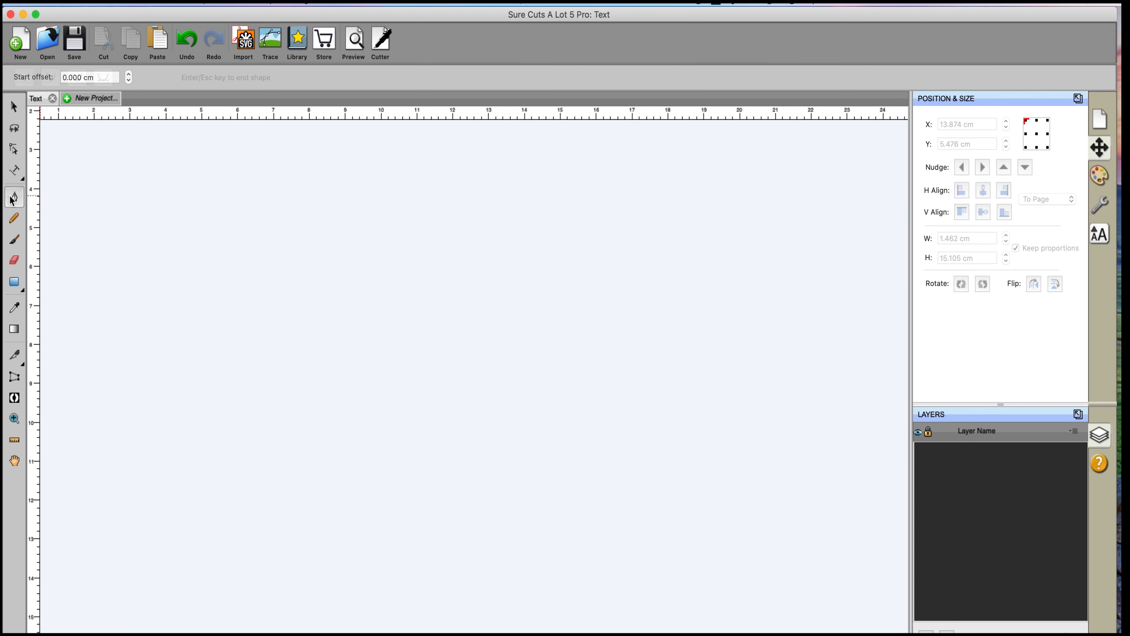
pyautogui.click(15, 218)
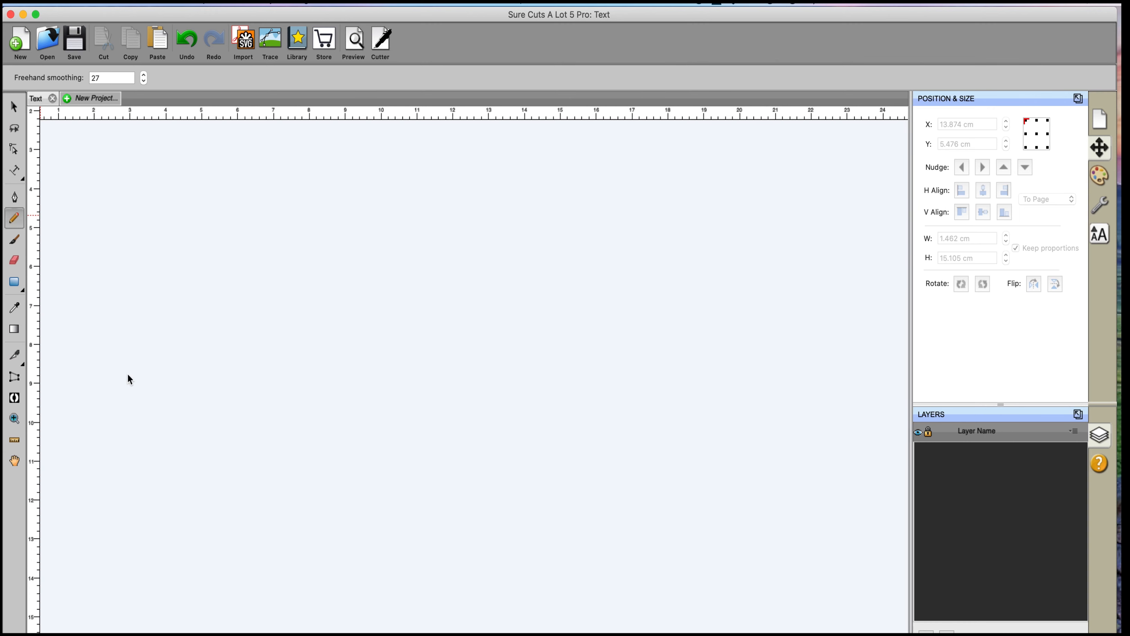
pyautogui.moveTo(128, 373); pyautogui.dragTo(413, 446)
pyautogui.moveTo(480, 436); pyautogui.dragTo(480, 435)
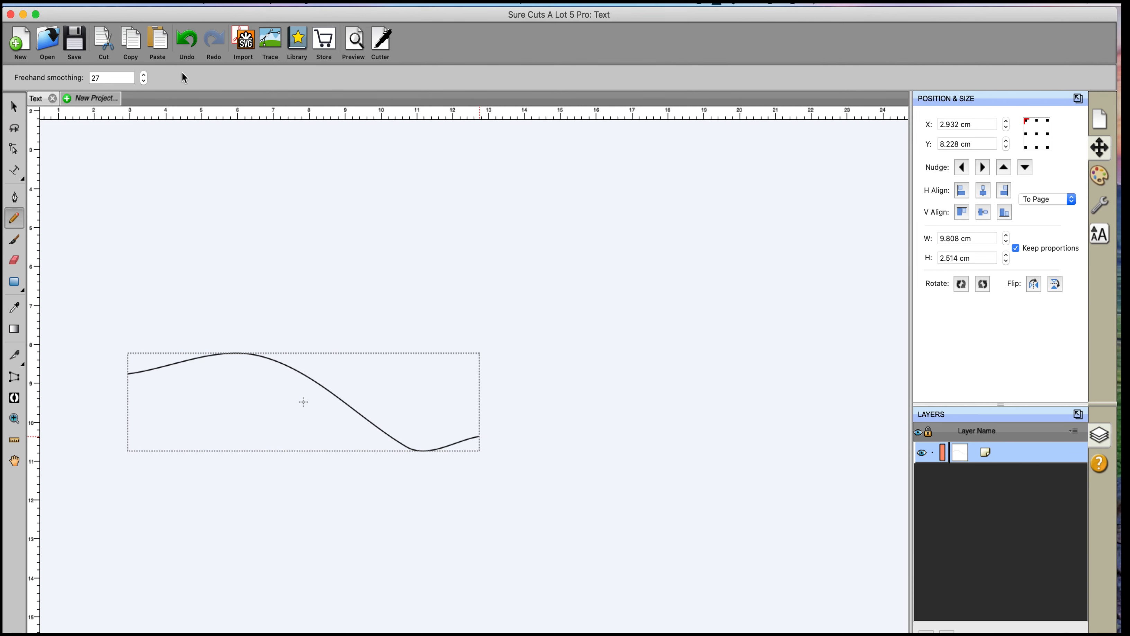
pyautogui.click(186, 43)
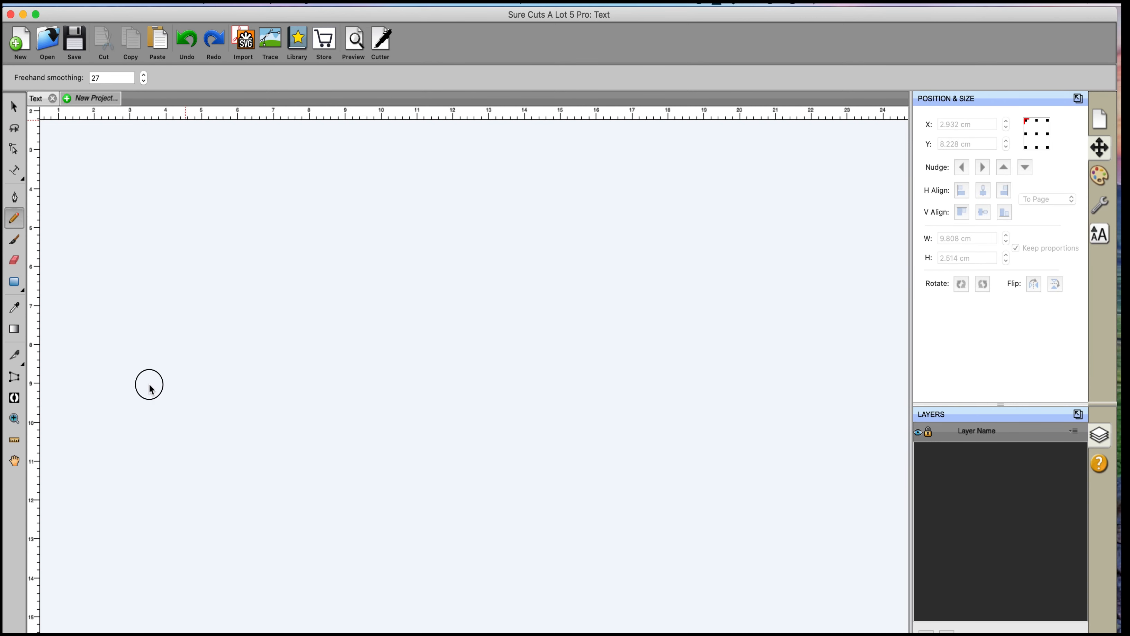
# Draw a wavy freehand line about 16.1 cm wide and 3.5 cm high and add "hello everyone" along it with the Type on Path Tool
pyautogui.moveTo(150, 386)
pyautogui.mouseDown()
pyautogui.moveTo(191, 349)
pyautogui.moveTo(334, 376)
pyautogui.moveTo(405, 429)
pyautogui.moveTo(510, 400)
pyautogui.moveTo(550, 359)
pyautogui.moveTo(634, 380)
pyautogui.moveTo(727, 297)
pyautogui.mouseUp()
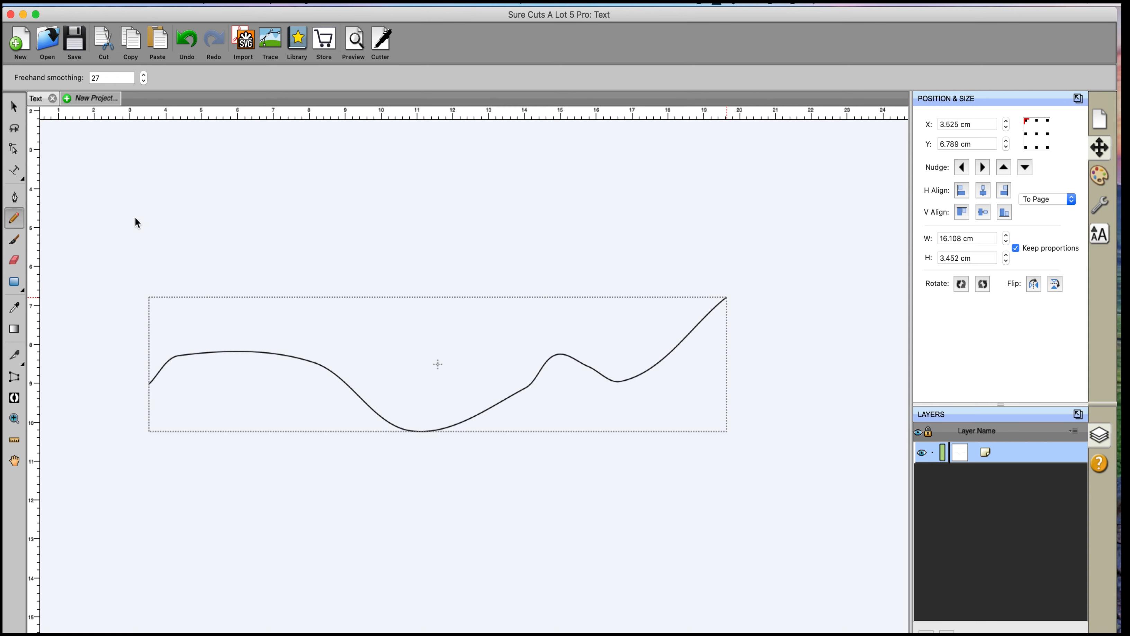
pyautogui.click(17, 173)
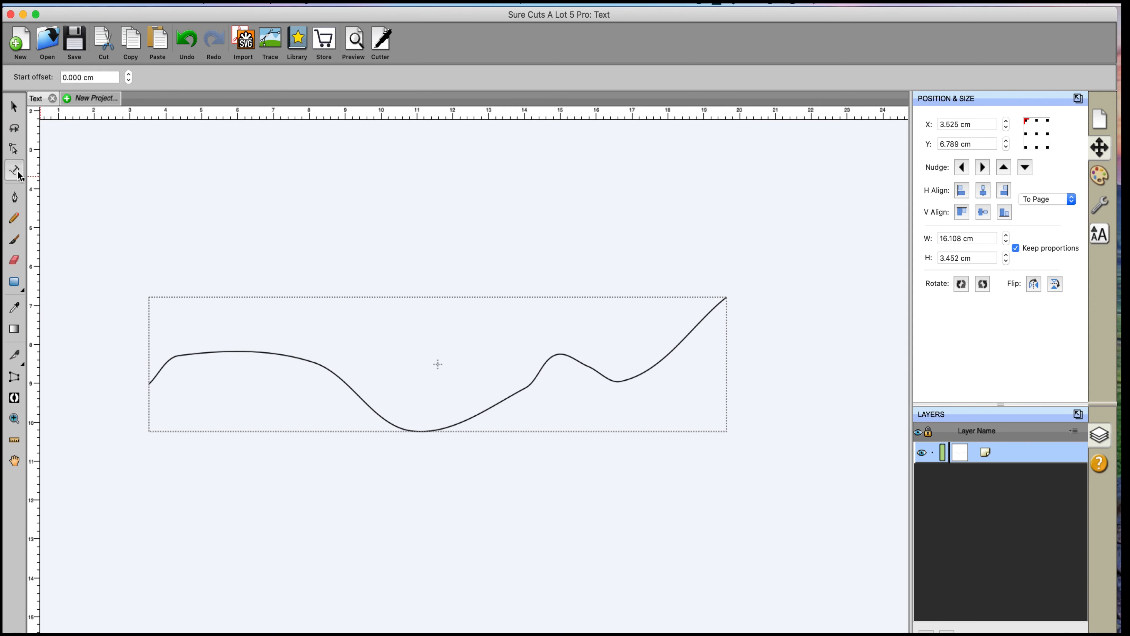
pyautogui.click(167, 360)
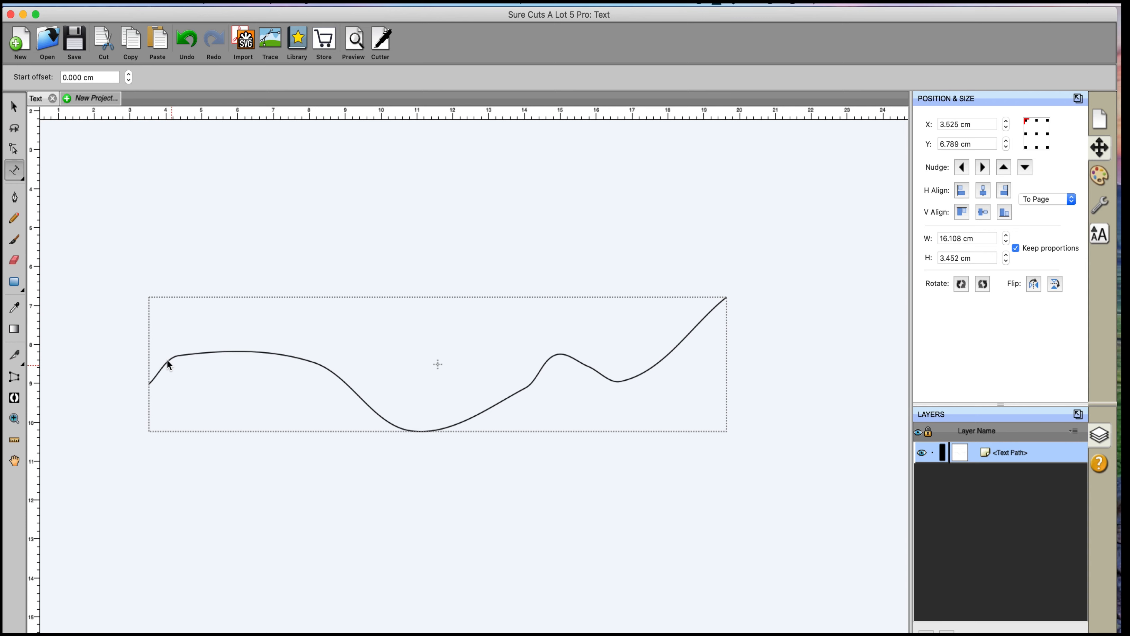
pyautogui.write('hello')
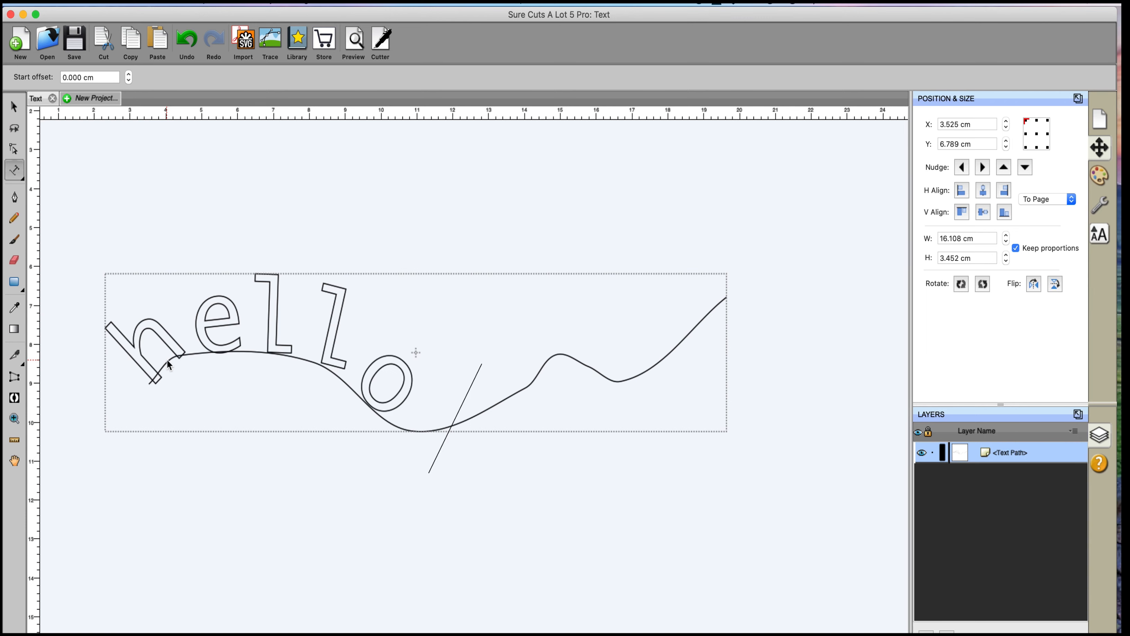
pyautogui.write(' everyo')
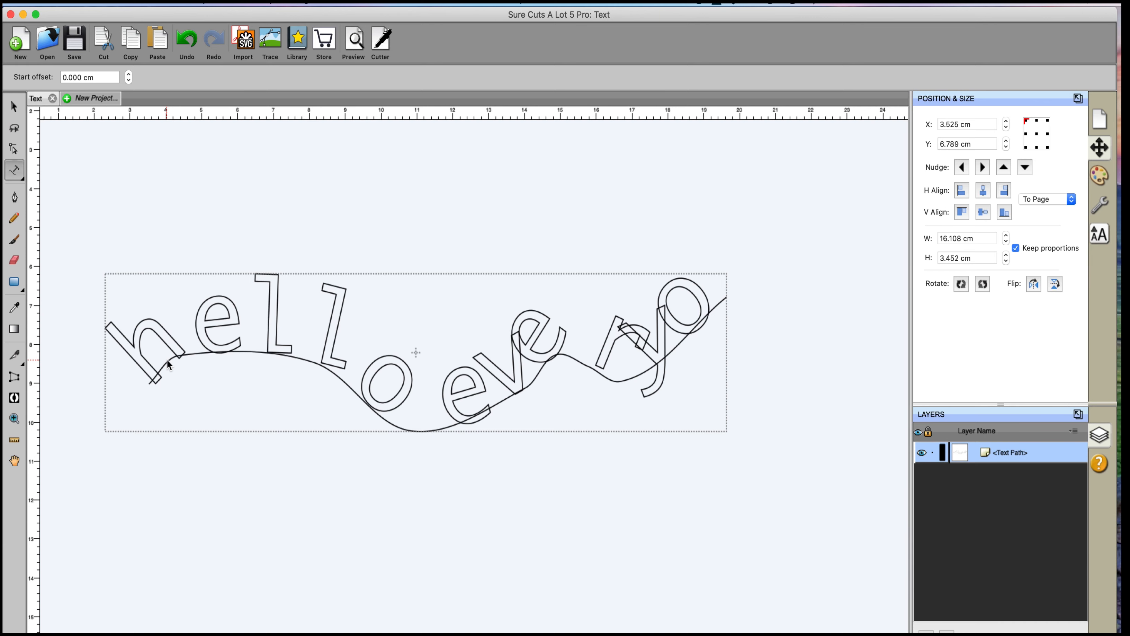
pyautogui.write('ne')
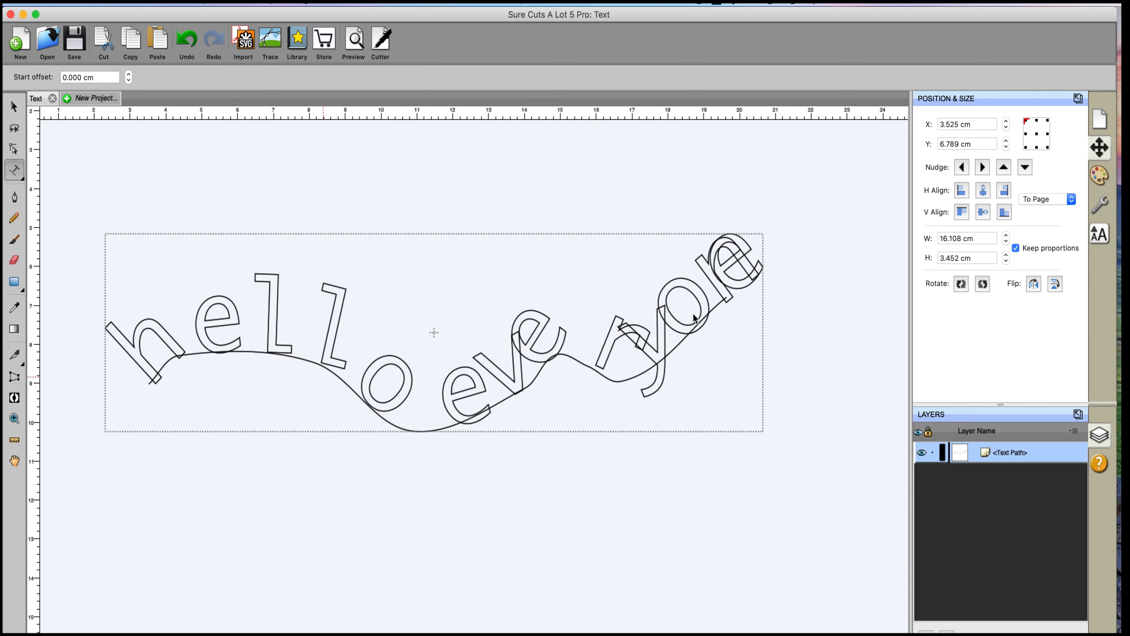
# Show the text settings for the "hello everyone" path text
pyautogui.click(1100, 234)
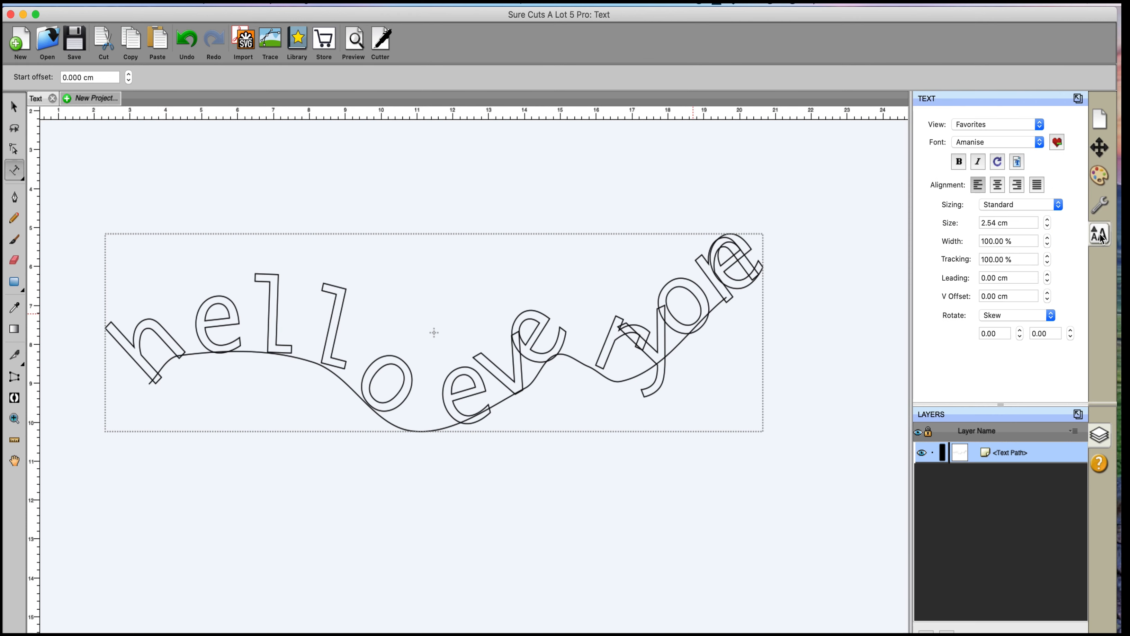
pyautogui.click(634, 377)
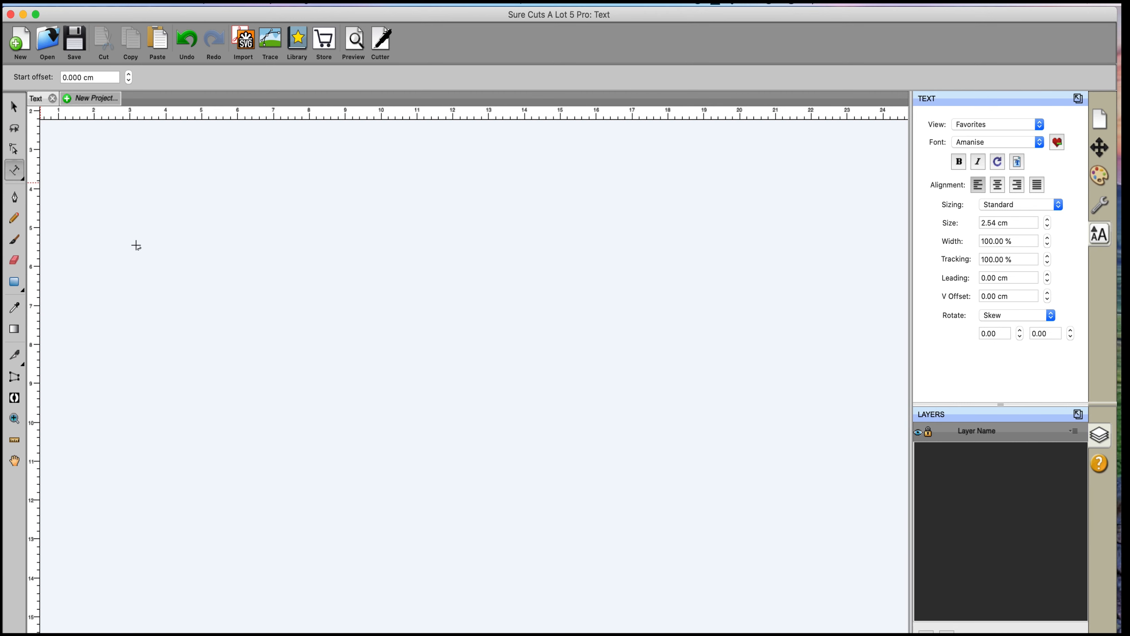
# Draw a rounded rectangle about 9 cm wide and 8.6 cm high with a 2.040 cm corner radius
pyautogui.click(17, 283)
pyautogui.moveTo(213, 283)
pyautogui.mouseDown()
pyautogui.moveTo(505, 331)
pyautogui.moveTo(531, 368)
pyautogui.mouseUp()
pyautogui.moveTo(547, 507); pyautogui.dragTo(542, 622)
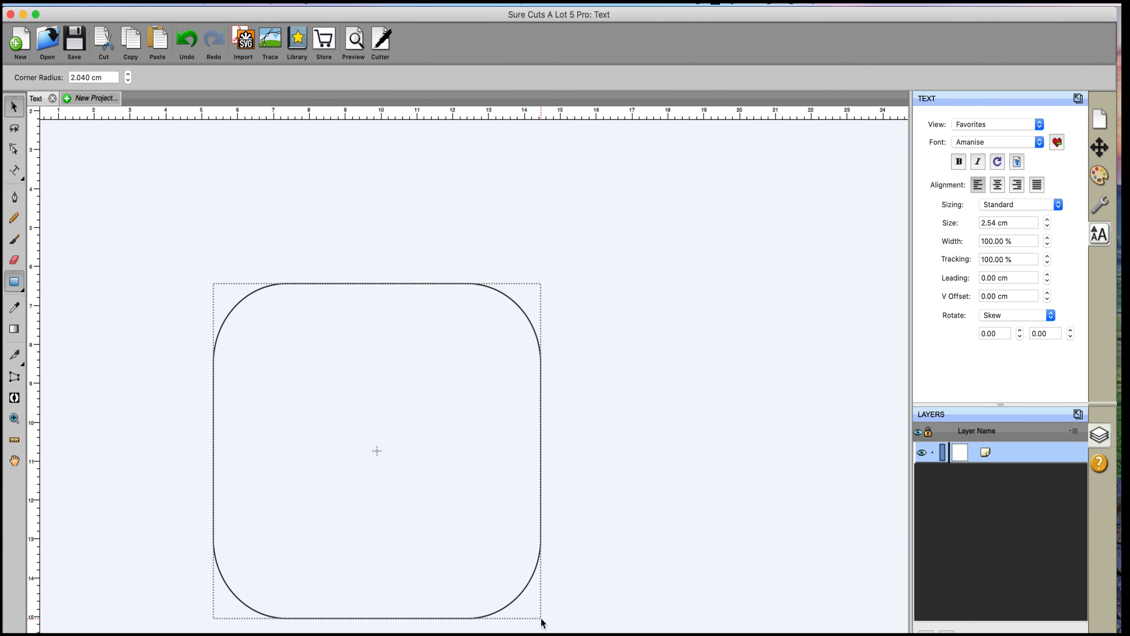
# Add "hello", several spaces and "rroooooo" around the rounded rectangle using the Type on Path Tool
pyautogui.click(14, 169)
pyautogui.click(240, 299)
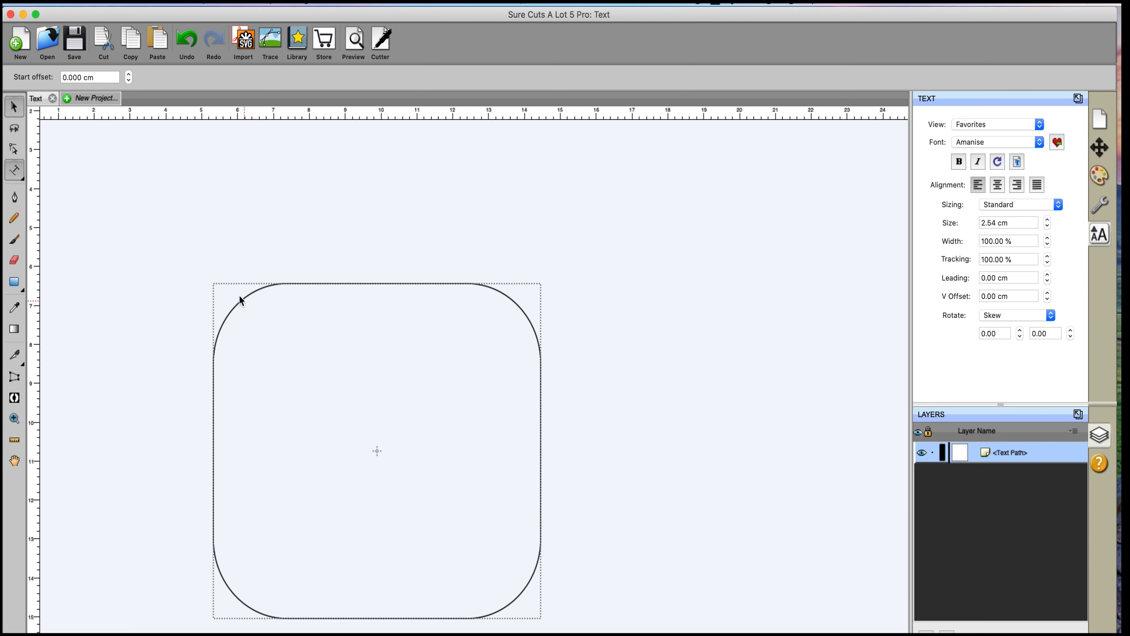
pyautogui.write('hello')
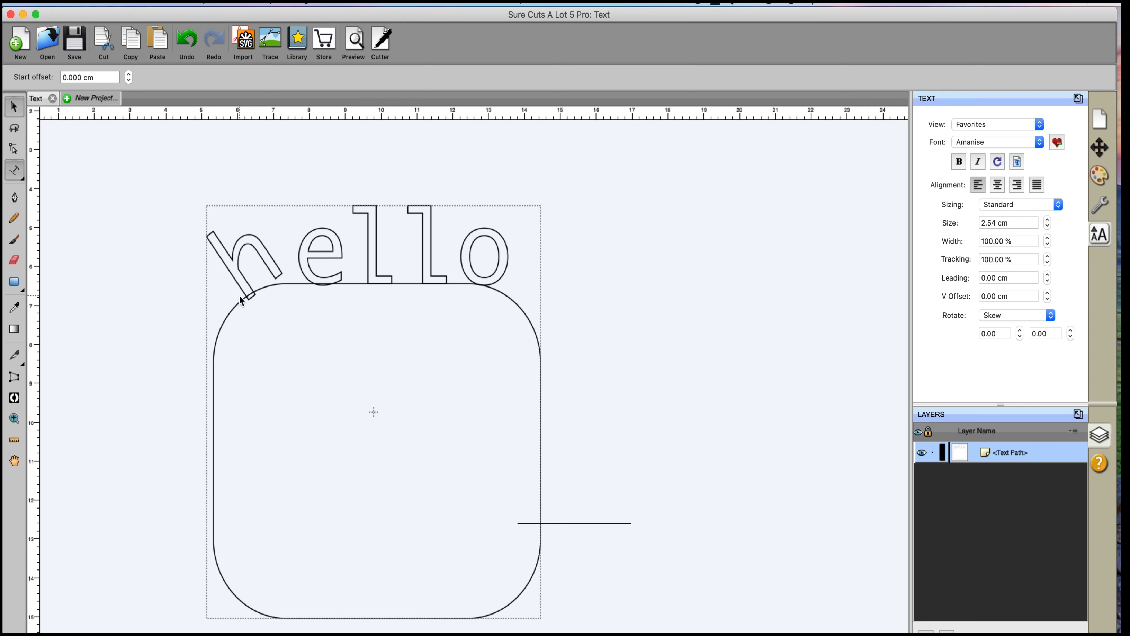
pyautogui.write('     rroo')
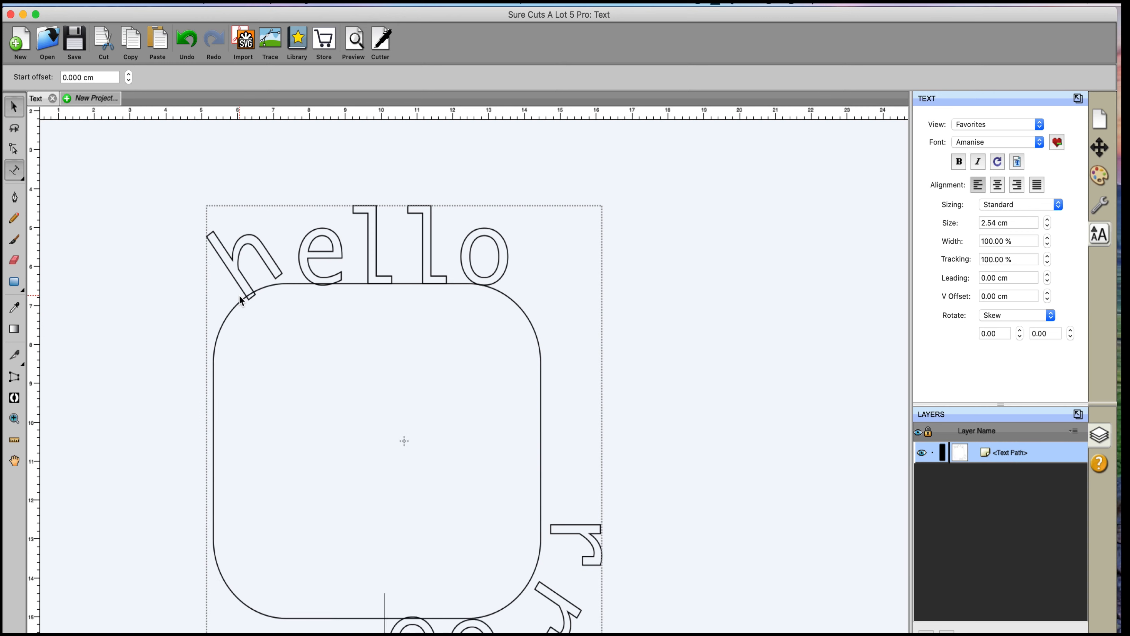
pyautogui.write('oooo')
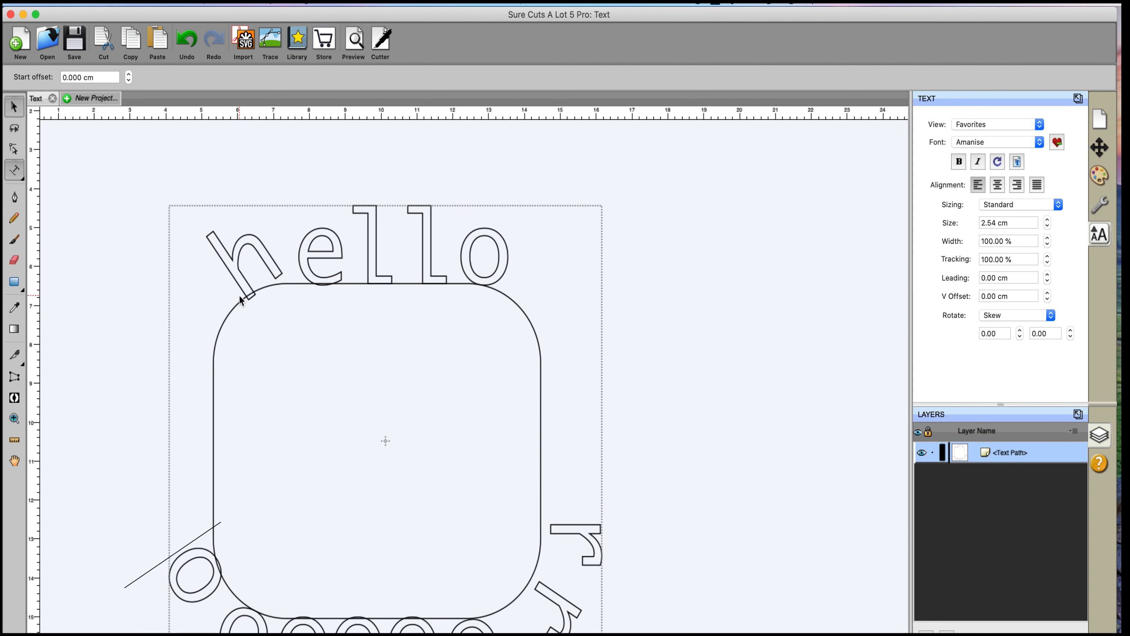
# Remove the trailing characters from the text on the rounded rectangle, leaving only "he"
pyautogui.press('BackSpace')
pyautogui.press('BackSpace')
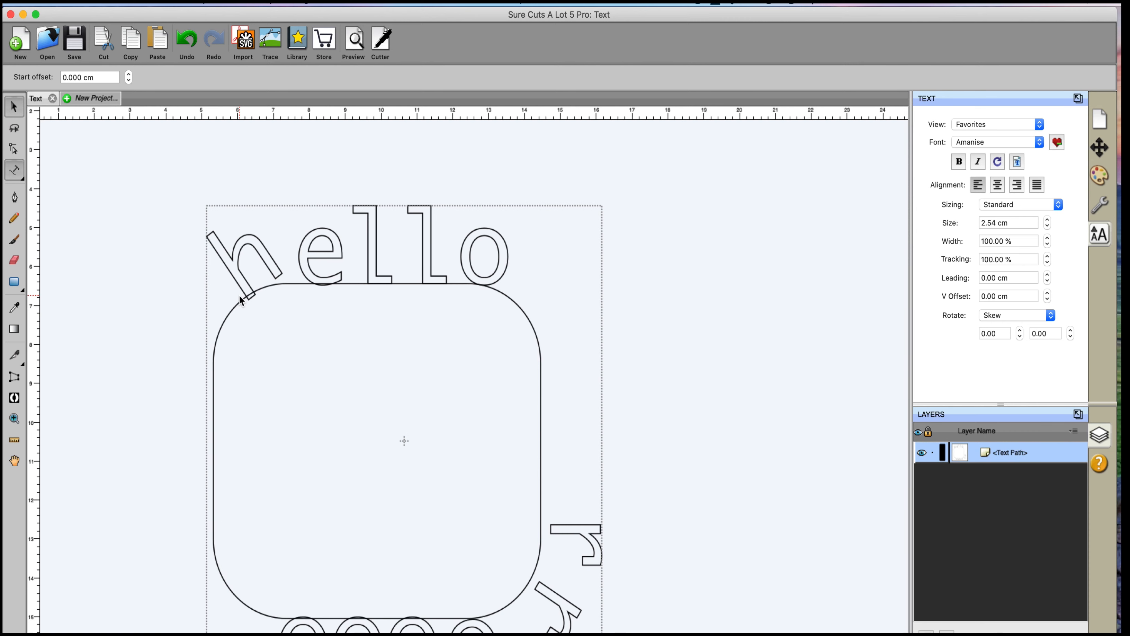
pyautogui.press('BackSpace')
pyautogui.press('BackSpace')
pyautogui.press('BackSpace')
pyautogui.press('BackSpace')
pyautogui.press('BackSpace')
pyautogui.press('BackSpace')
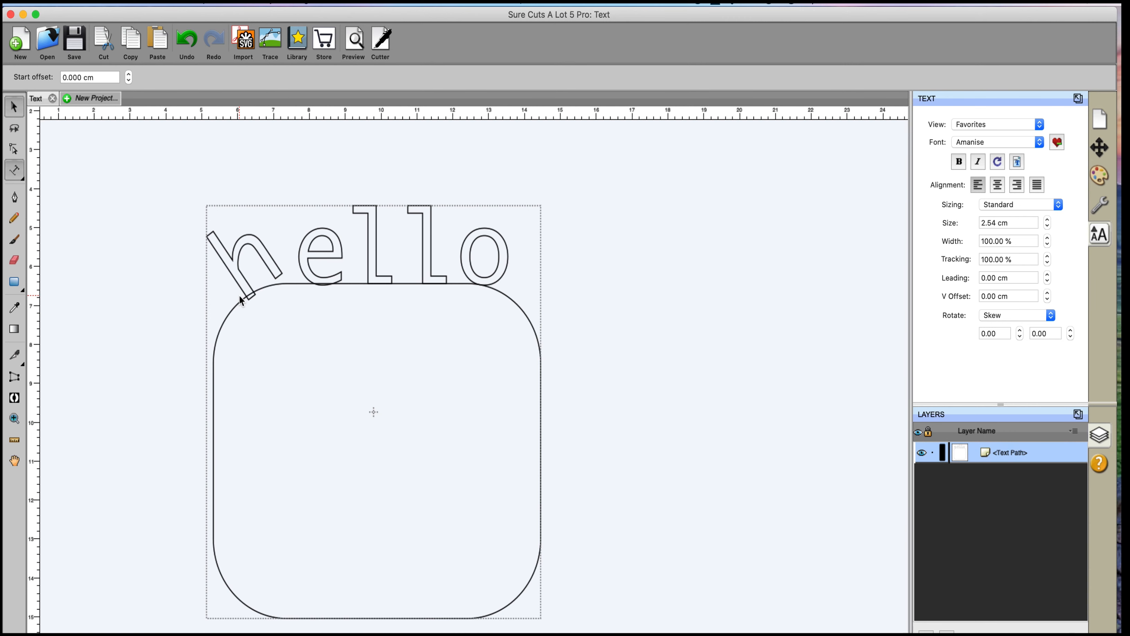
pyautogui.press('BackSpace')
pyautogui.press('BackSpace')
pyautogui.press('BackSpace')
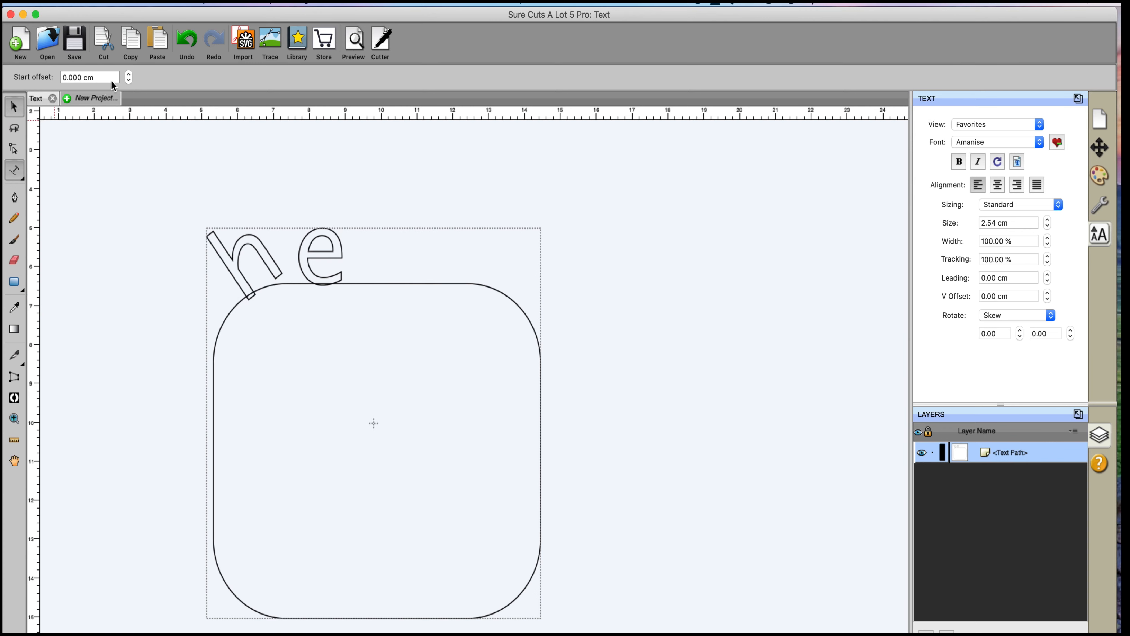
# Increase the start offset of the "he" path text to 5.75 cm to shift it along the rounded rectangle
pyautogui.click(129, 74)
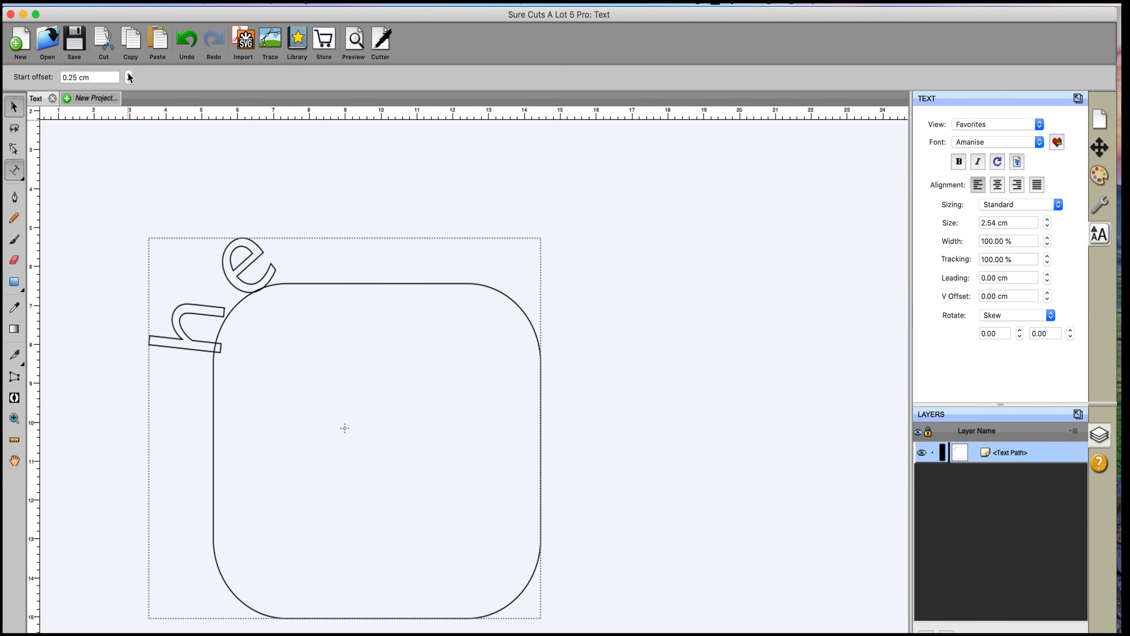
pyautogui.click(128, 74)
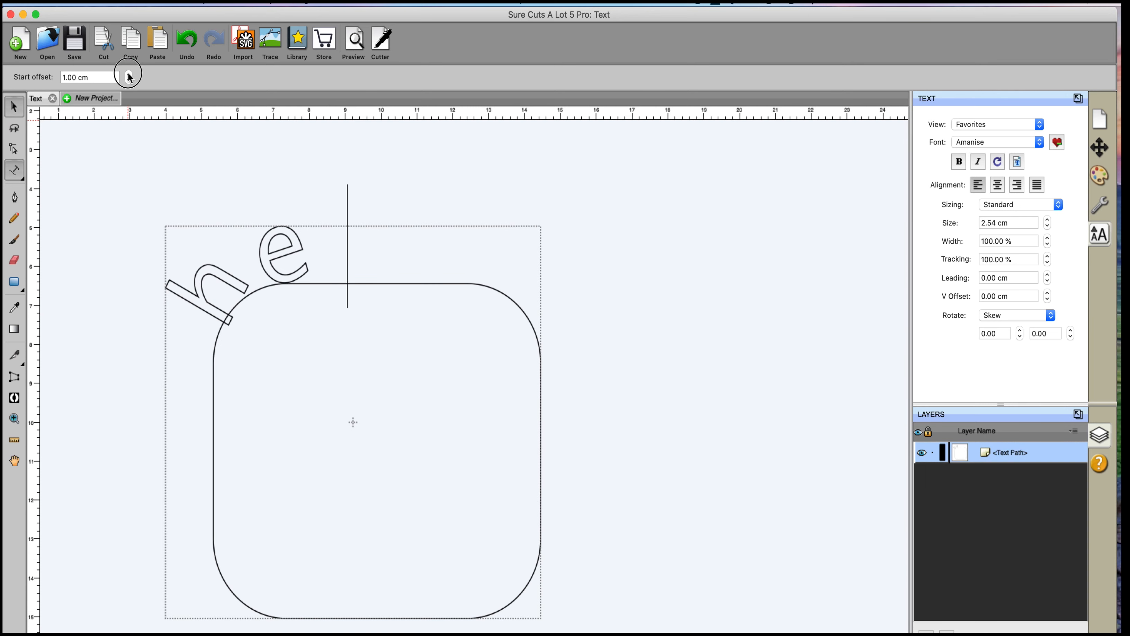
pyautogui.click(129, 74)
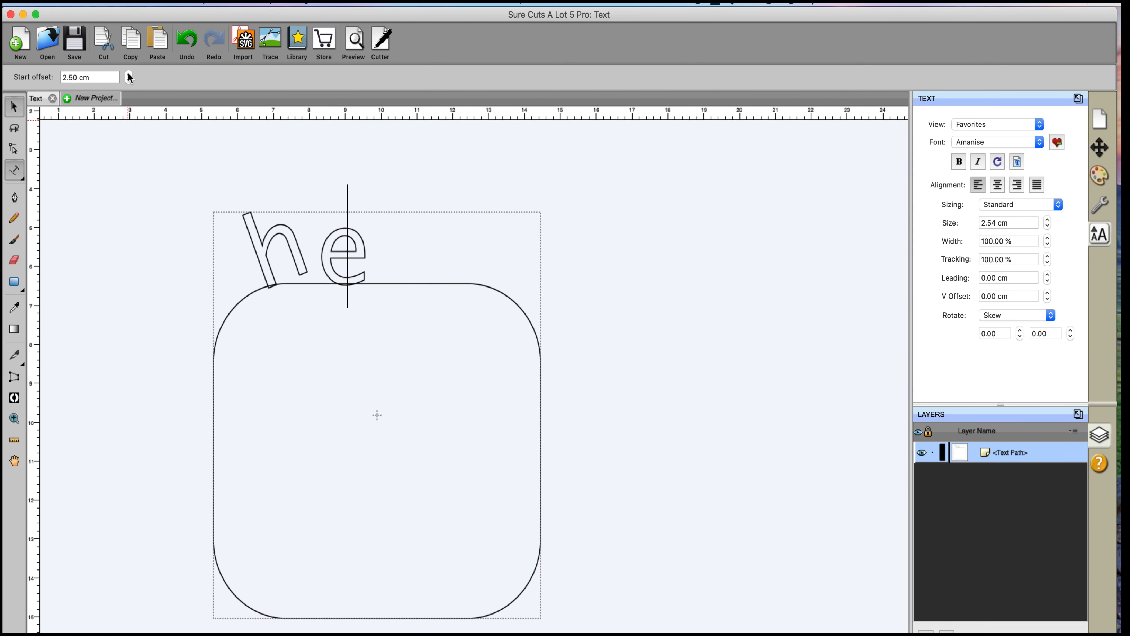
pyautogui.click(129, 74)
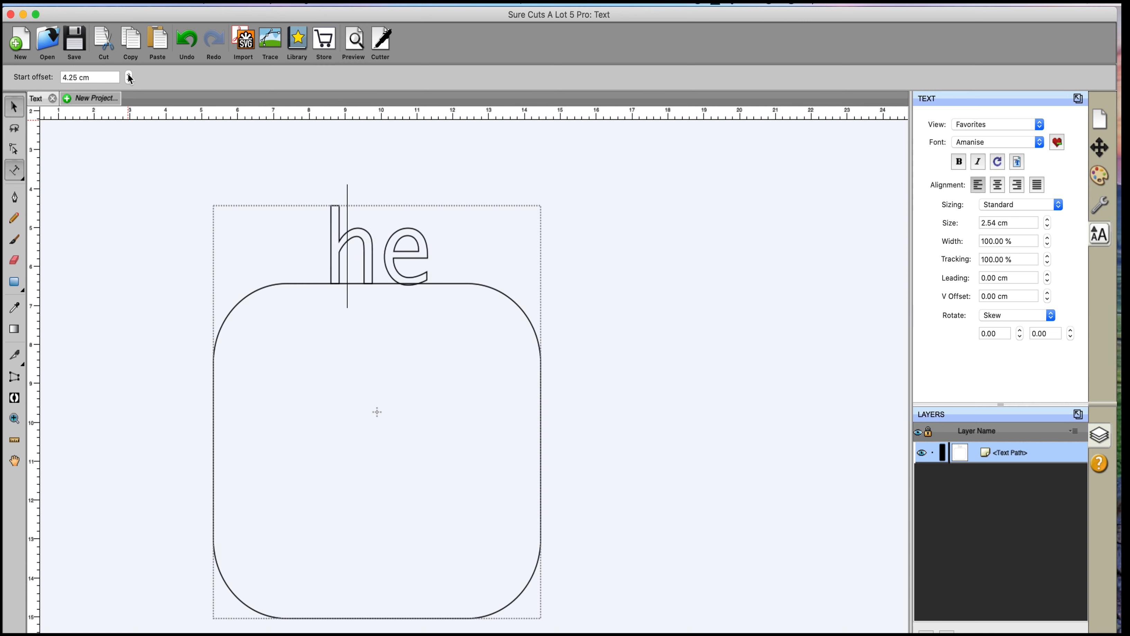
pyautogui.click(129, 75)
pyautogui.click(129, 74)
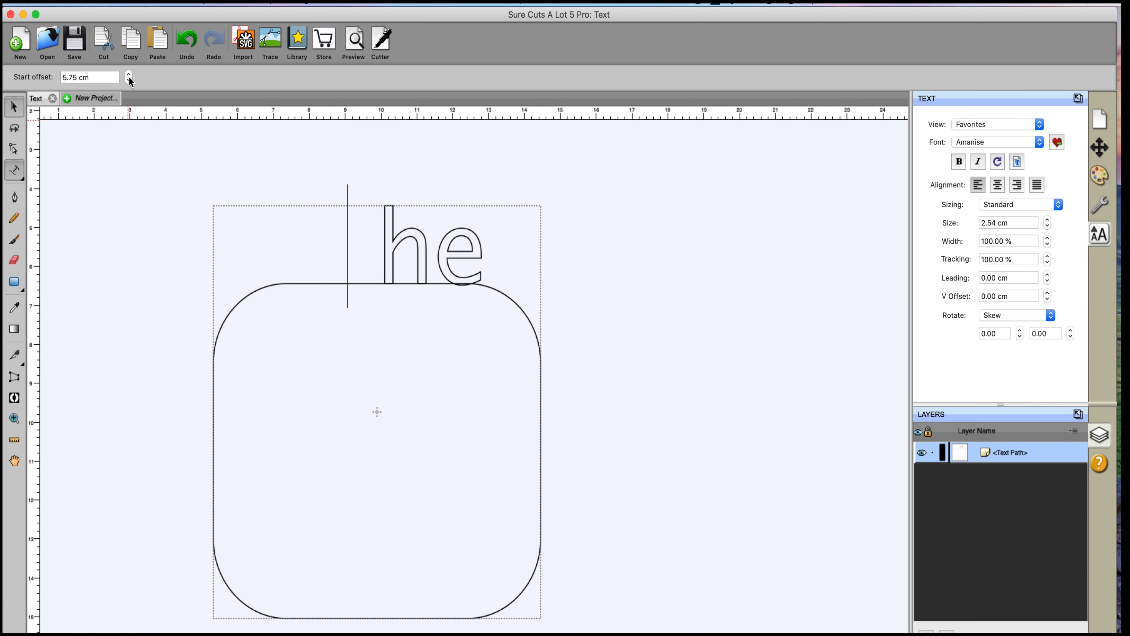
# Reduce the start offset of the "he" path text to 3.00 cm
pyautogui.click(130, 81)
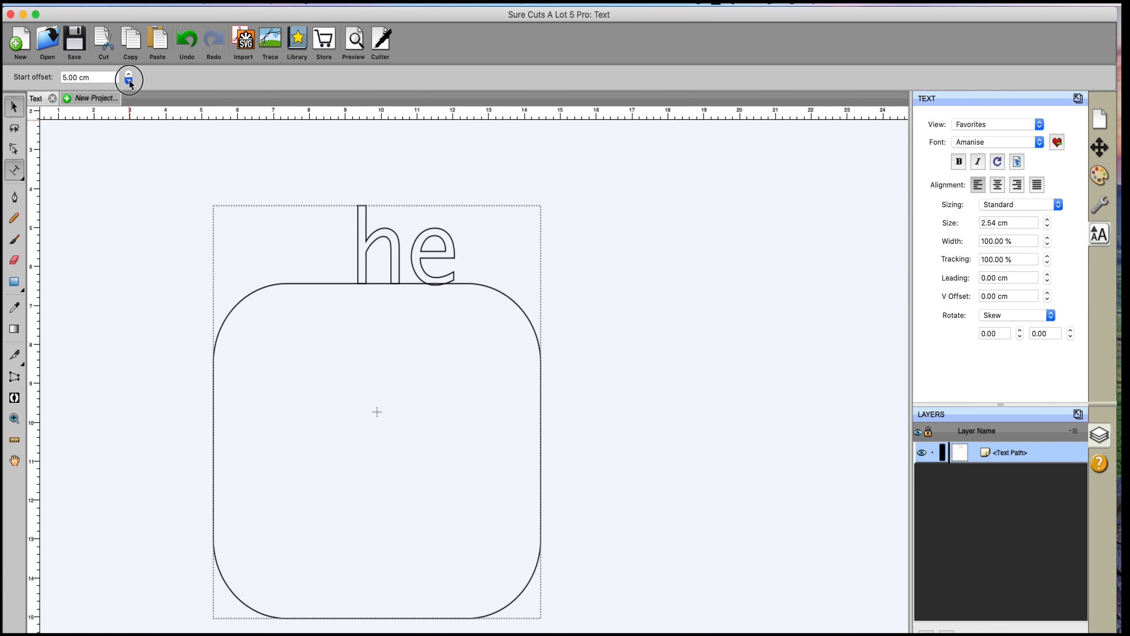
pyautogui.click(129, 80)
pyautogui.click(130, 80)
pyautogui.click(129, 81)
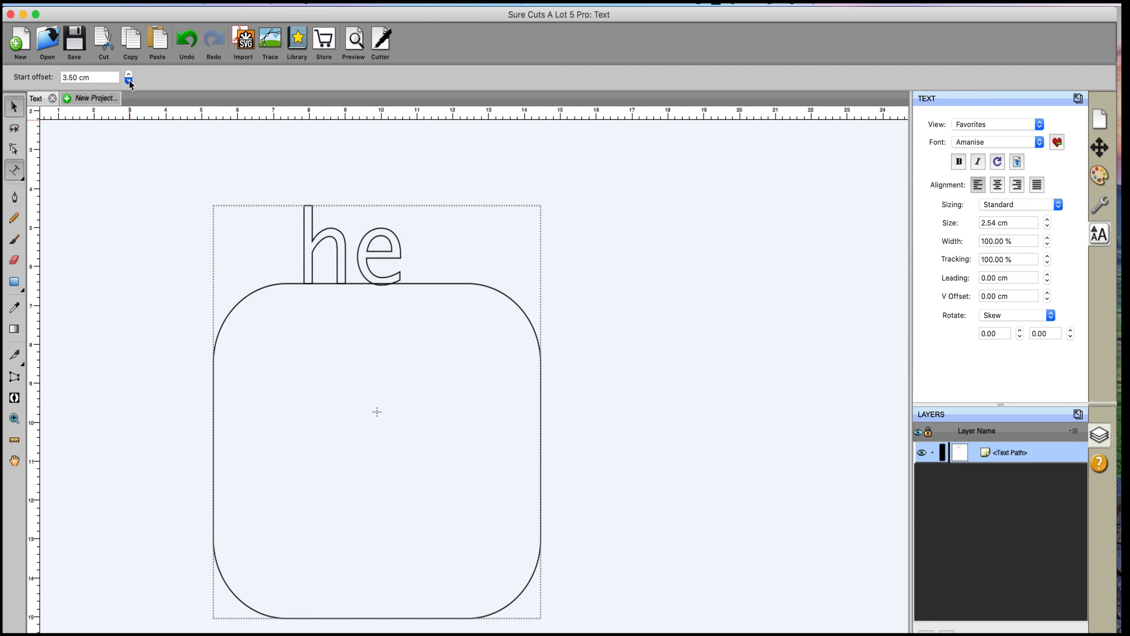
pyautogui.click(129, 81)
pyautogui.click(129, 81)
# Set the start offset of the "he" path text to 0
pyautogui.tripleClick(110, 78)
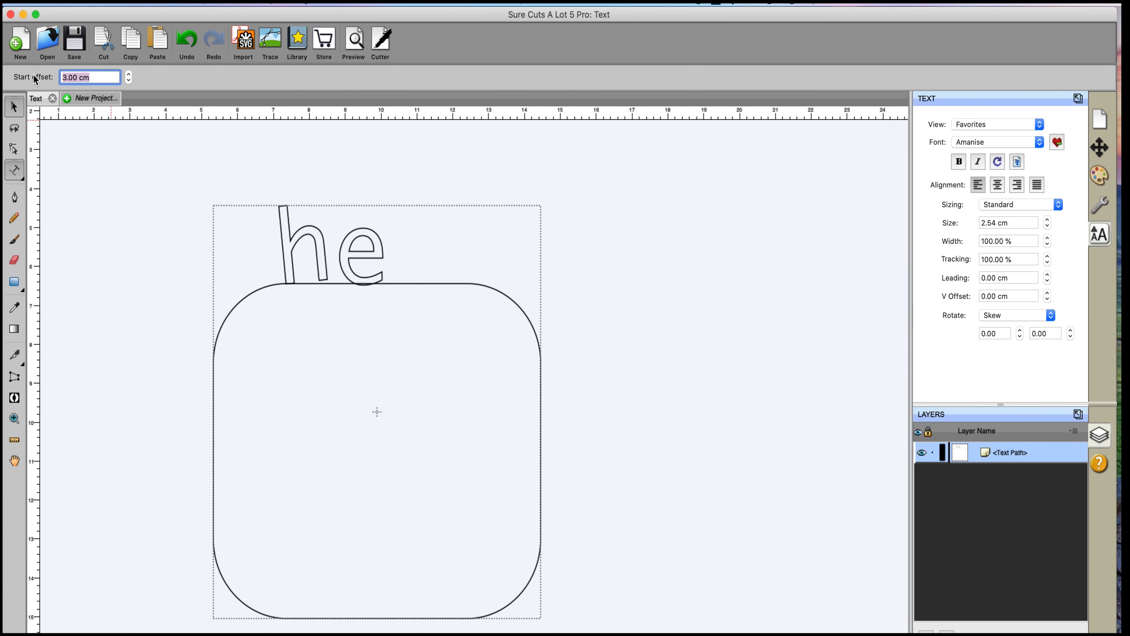
pyautogui.write('0')
pyautogui.press('Return')
pyautogui.click(580, 219)
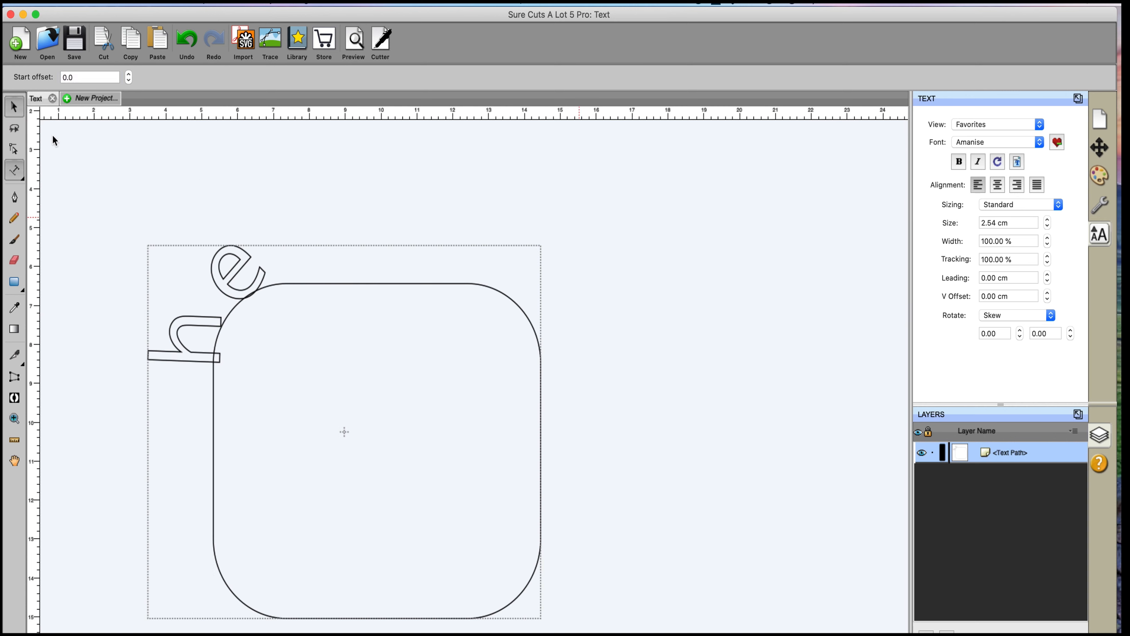
# Delete the rounded rectangle with its text and activate Type on Arch, keeping the text placement on Outside
pyautogui.click(15, 106)
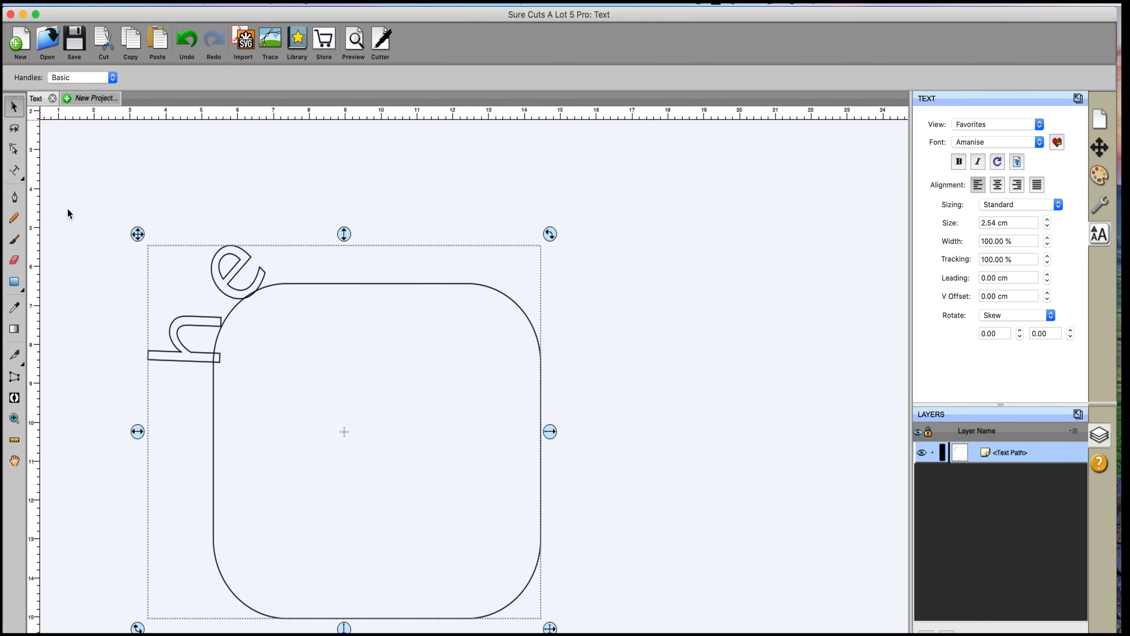
pyautogui.press('Delete')
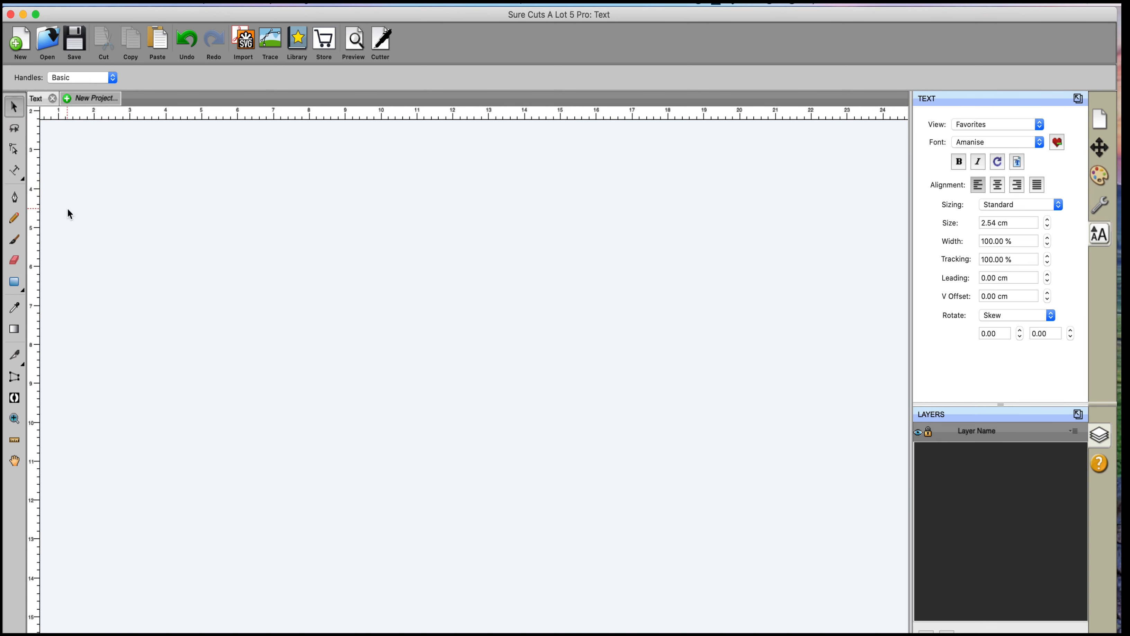
pyautogui.click(22, 178)
pyautogui.click(25, 183)
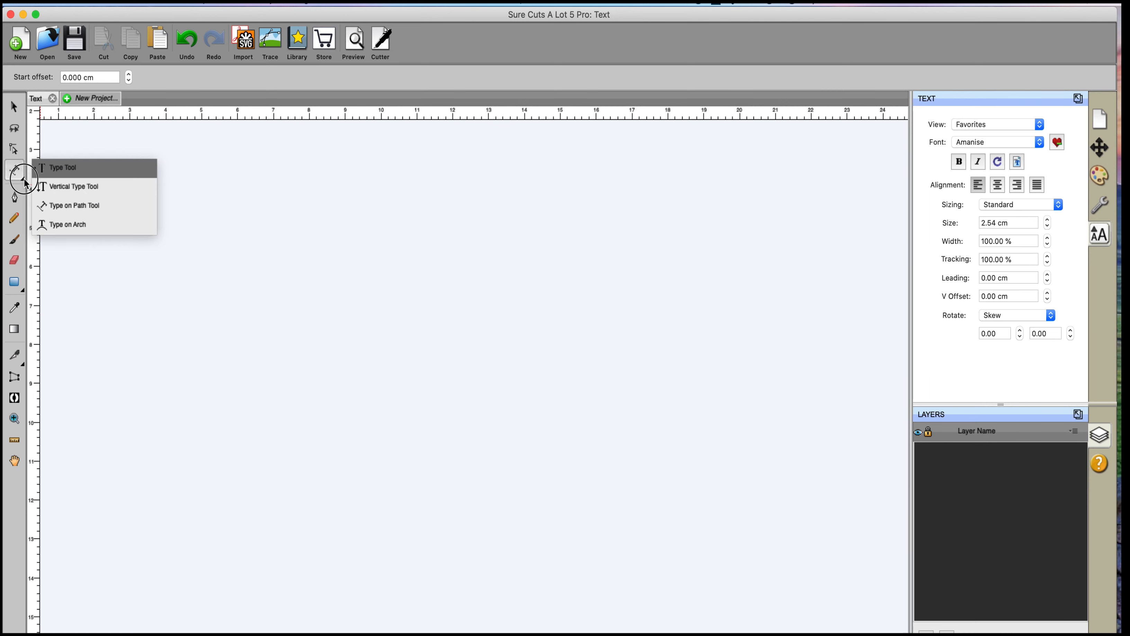
pyautogui.click(69, 225)
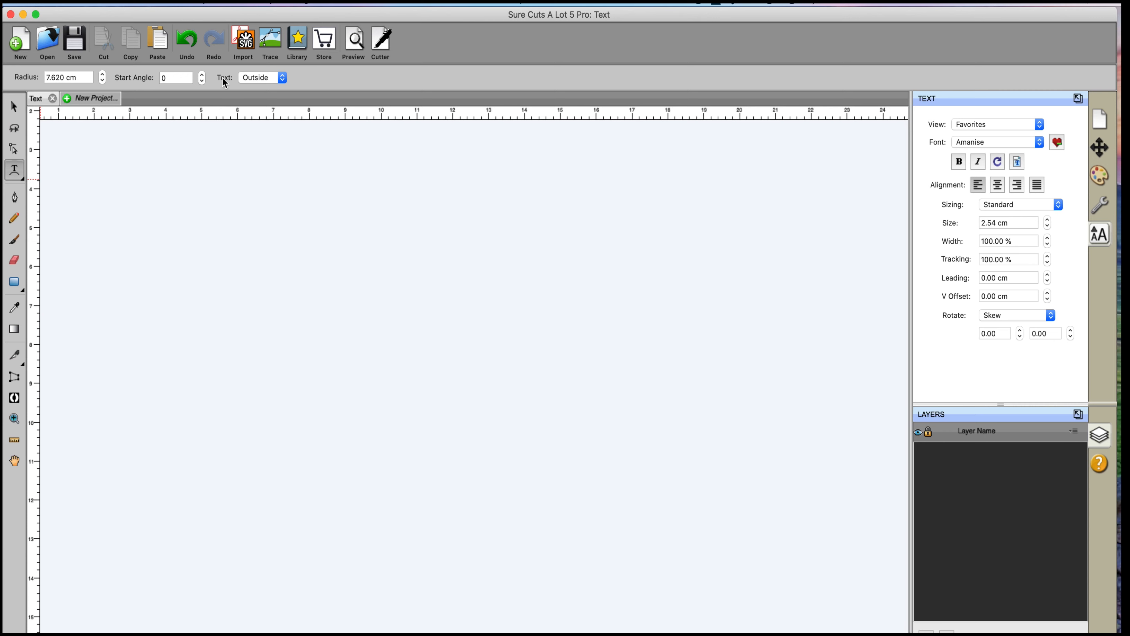
pyautogui.click(282, 79)
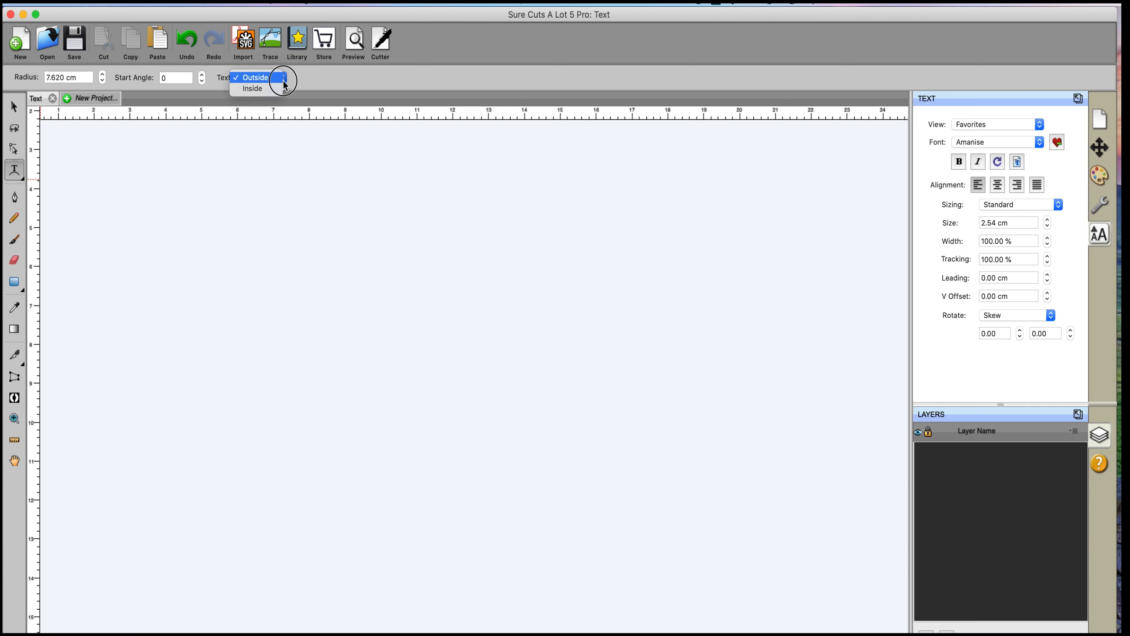
pyautogui.click(284, 83)
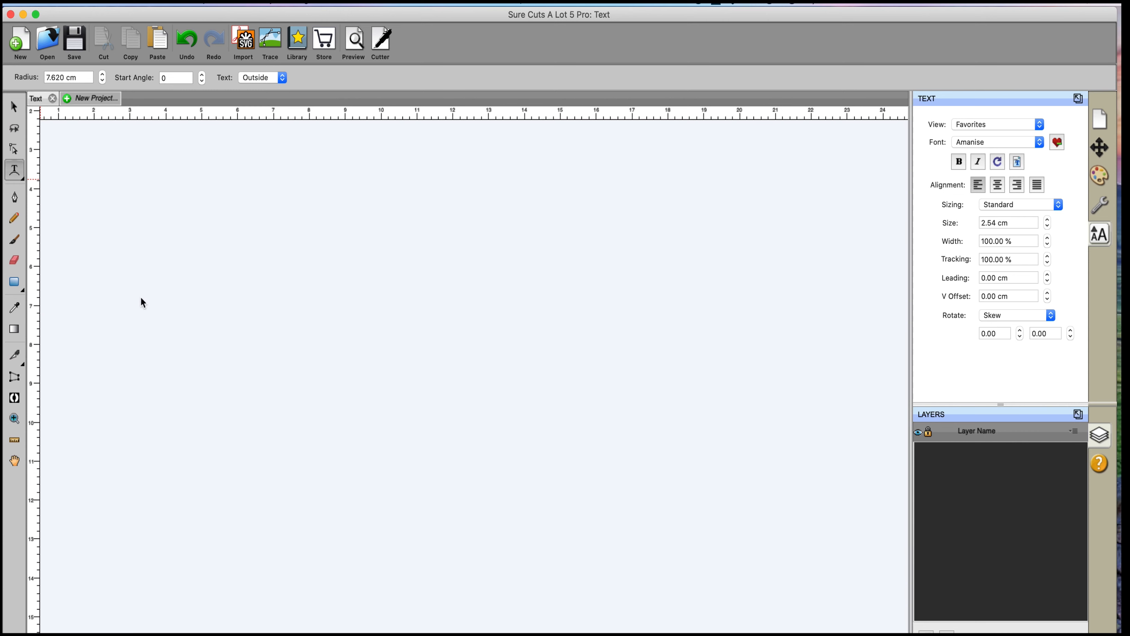
# Place the arched text "hello you" on the empty canvas
pyautogui.click(269, 344)
pyautogui.write('hello')
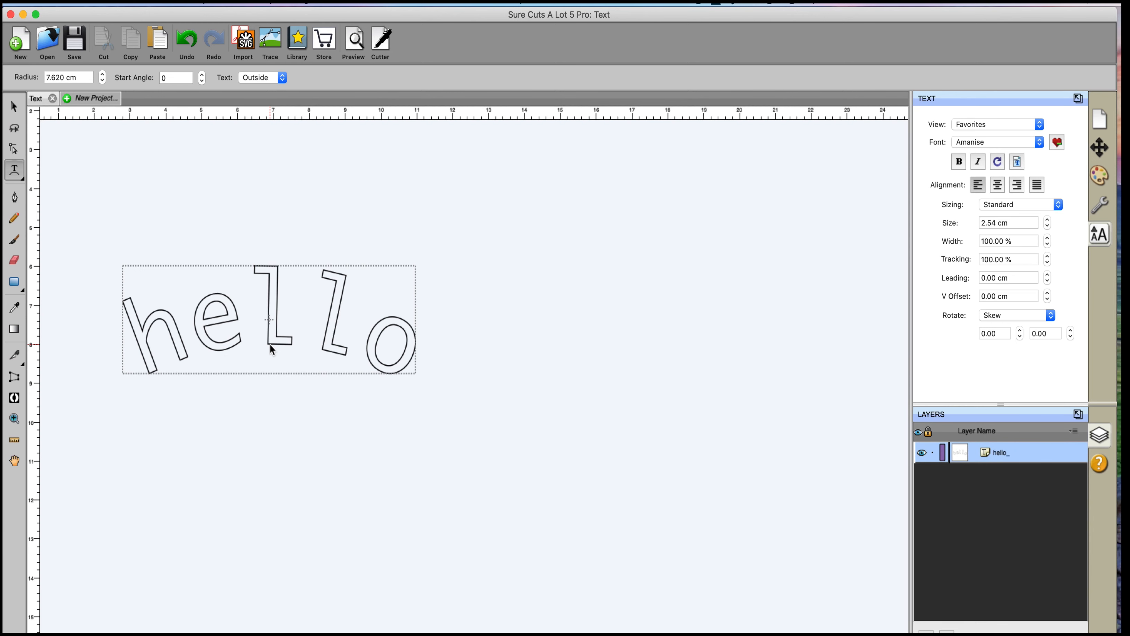
pyautogui.write(' you')
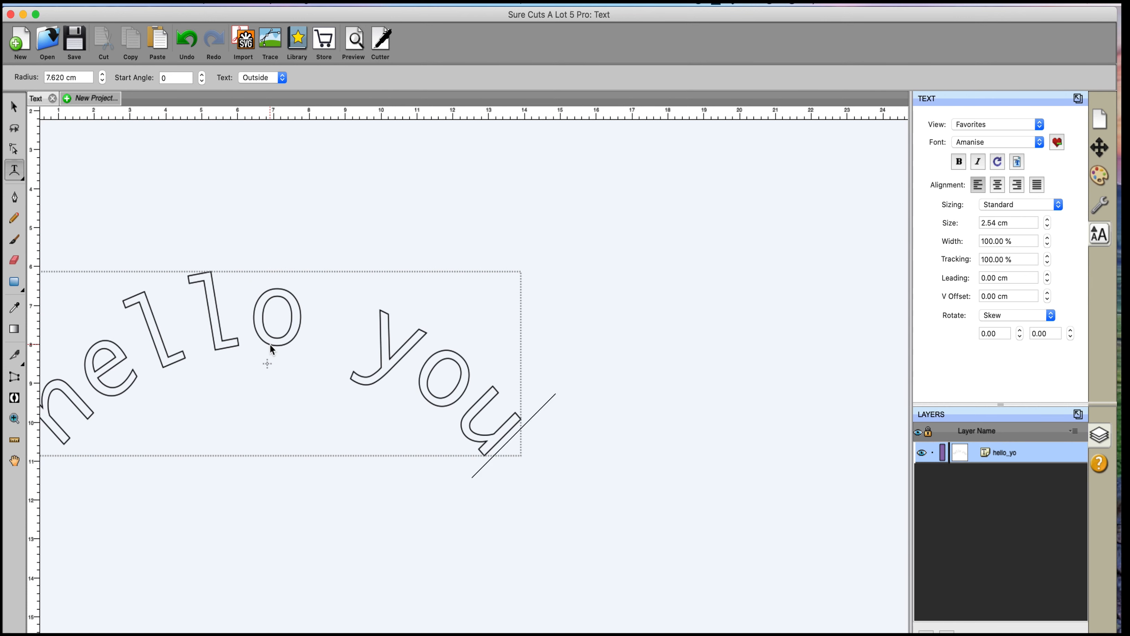
# Reduce the arch radius of the "hello you" text to 3.87 cm
pyautogui.click(101, 79)
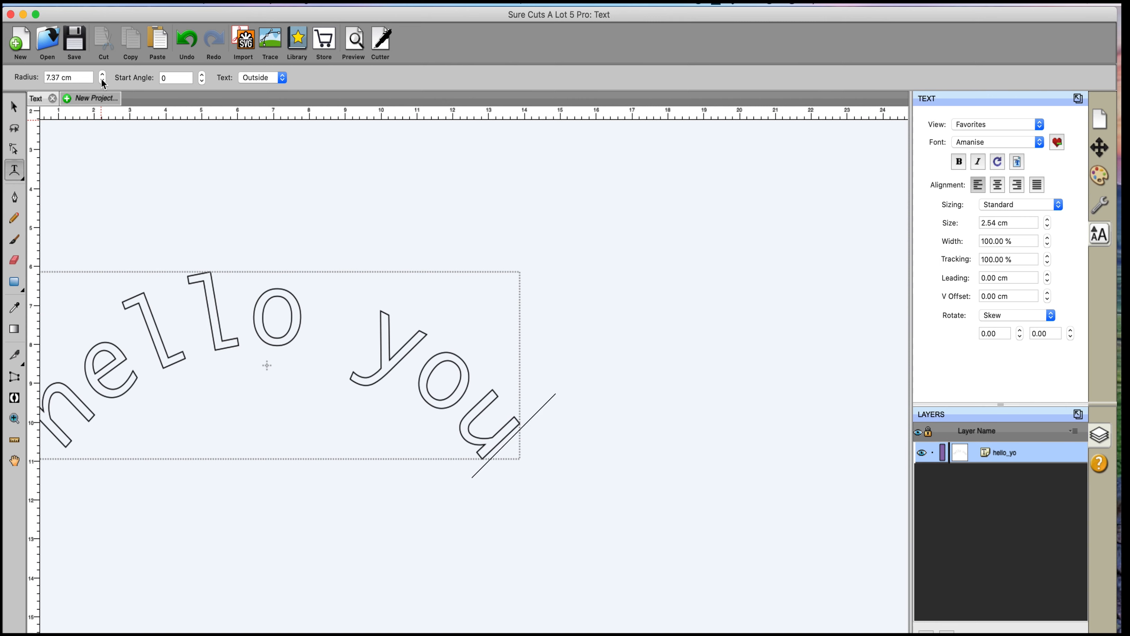
pyautogui.click(101, 79)
pyautogui.click(101, 79)
pyautogui.click(102, 79)
pyautogui.click(102, 79)
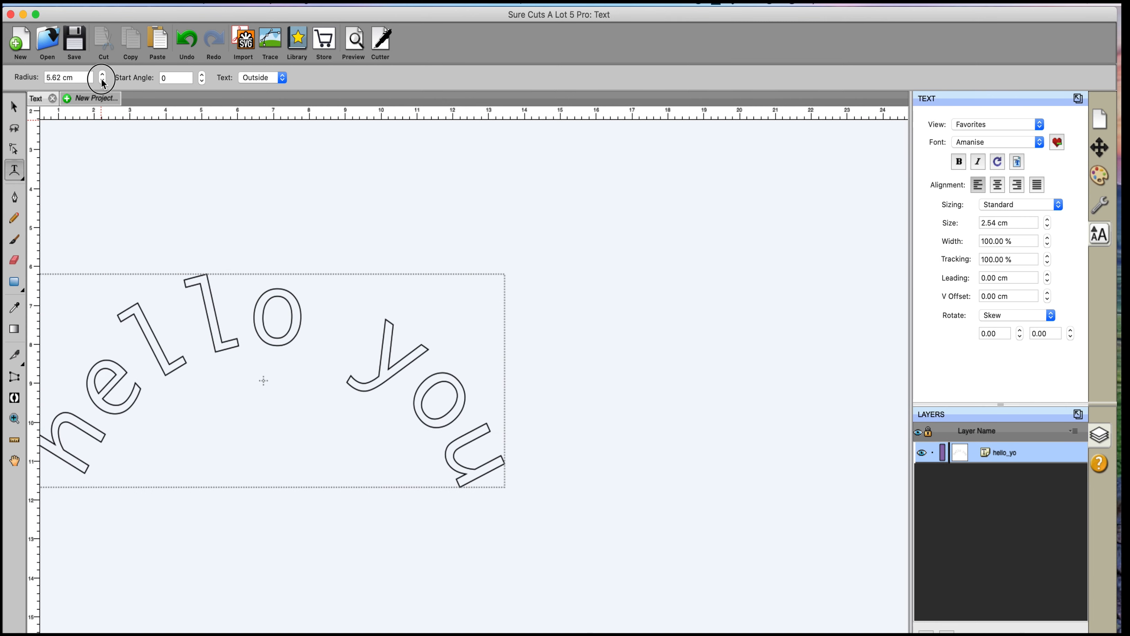
pyautogui.click(102, 80)
pyautogui.click(102, 79)
pyautogui.click(102, 79)
pyautogui.click(102, 80)
pyautogui.click(102, 80)
pyautogui.click(102, 79)
pyautogui.click(101, 79)
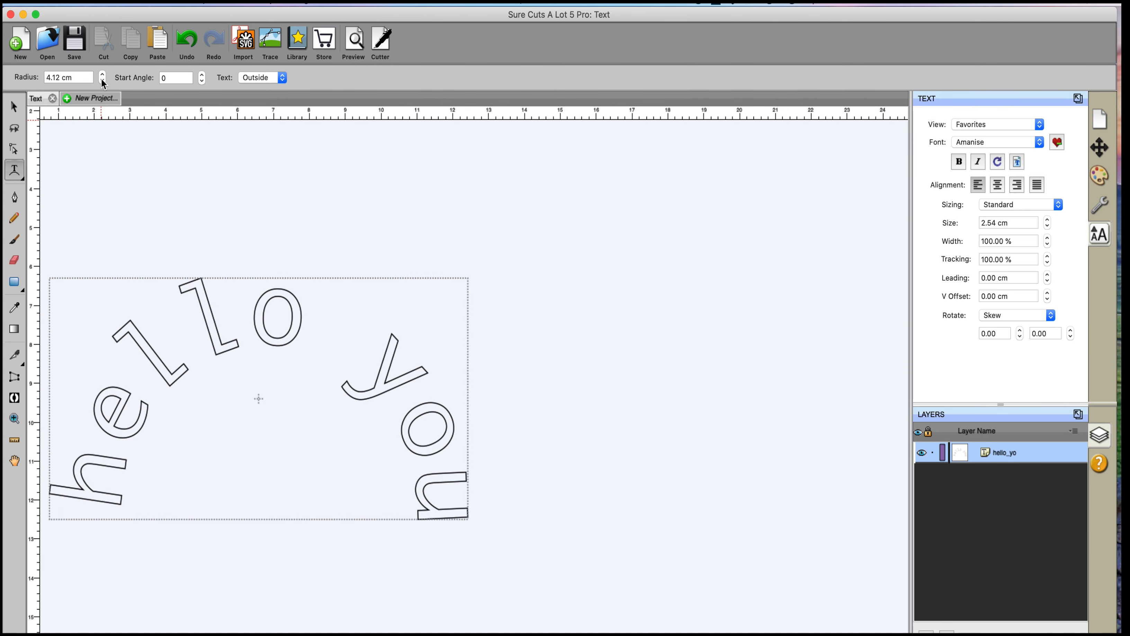
pyautogui.click(101, 79)
# Increase the arch radius of the "hello you" text to 6.62 cm
pyautogui.click(102, 74)
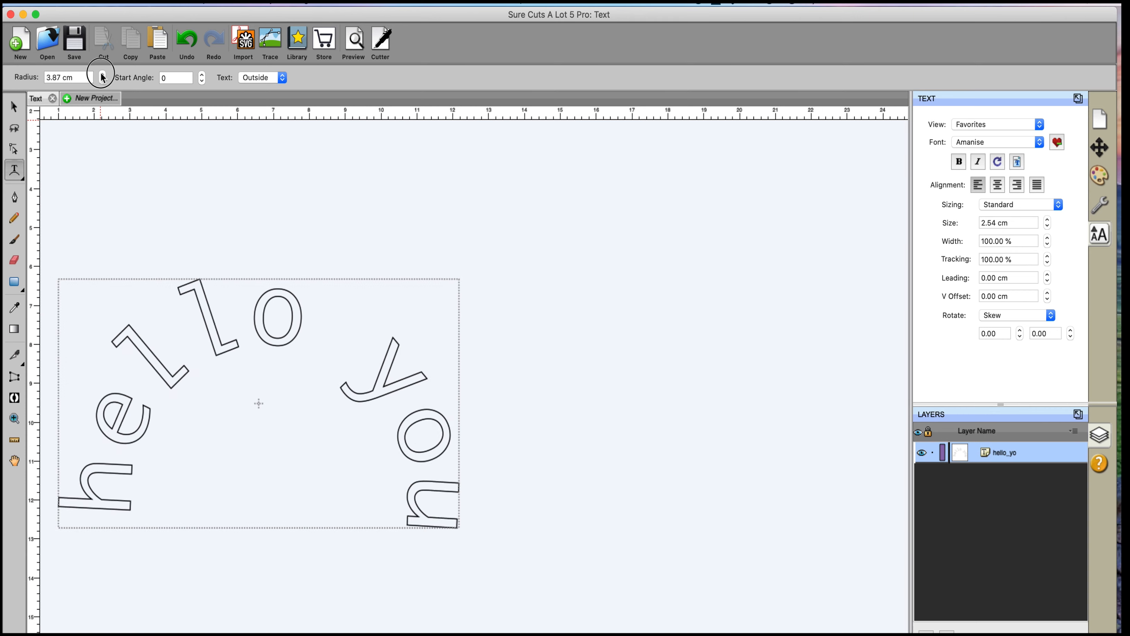
pyautogui.click(102, 75)
pyautogui.click(102, 75)
pyautogui.click(102, 75)
pyautogui.click(102, 75)
pyautogui.click(102, 74)
pyautogui.click(102, 74)
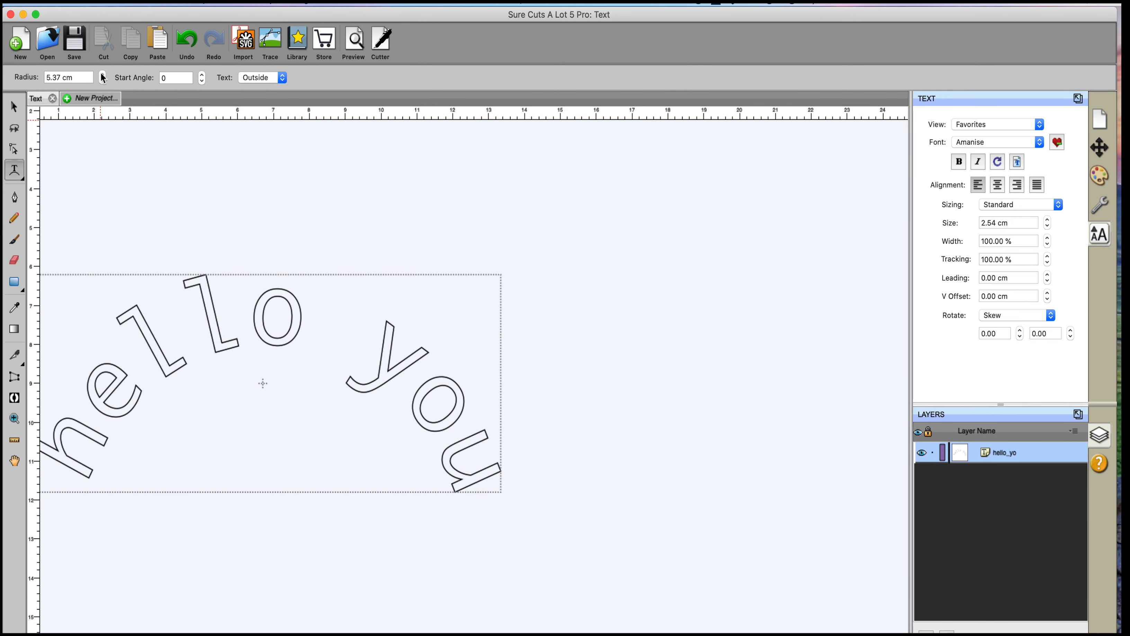
pyautogui.click(102, 74)
pyautogui.click(101, 75)
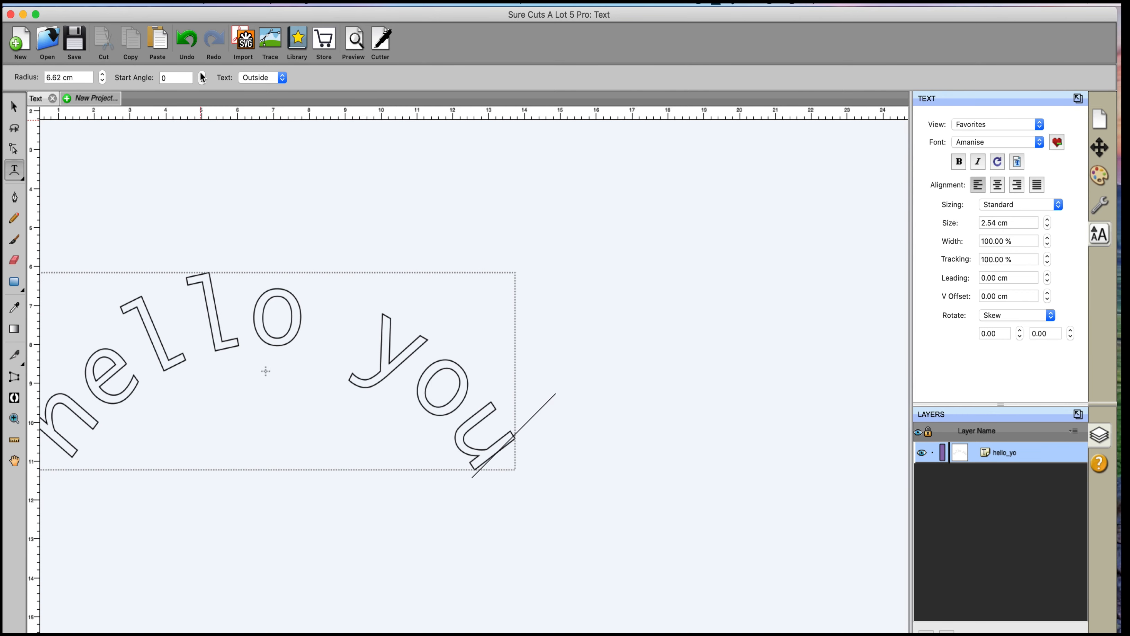
# Try a start angle of 45 on the arched text and return it to 0
pyautogui.click(201, 74)
pyautogui.click(201, 75)
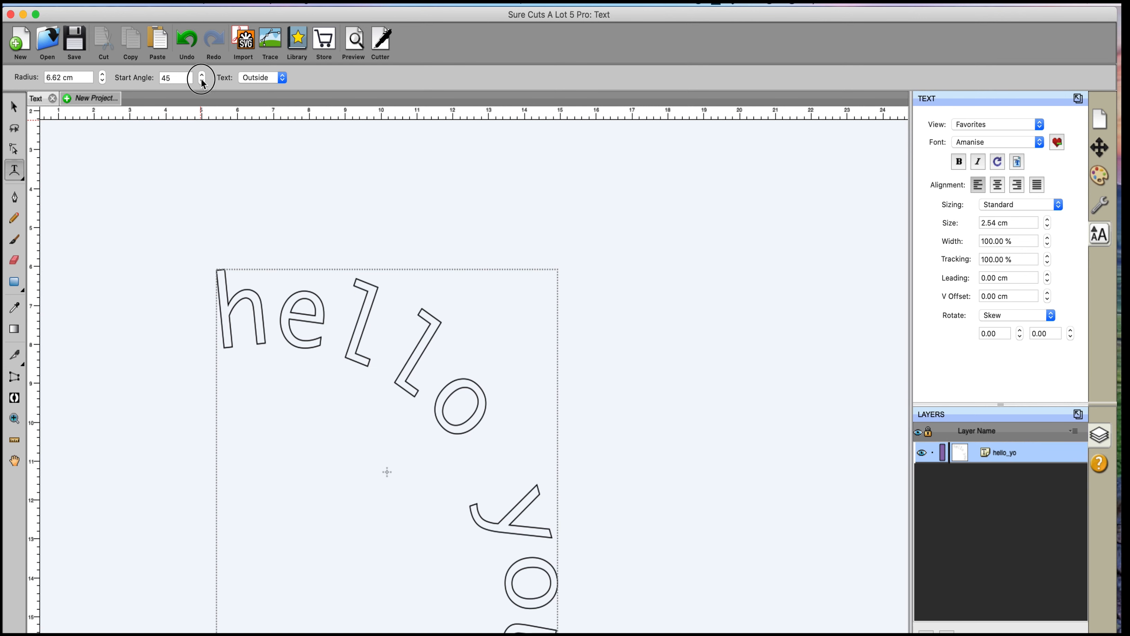
pyautogui.click(201, 81)
pyautogui.click(202, 81)
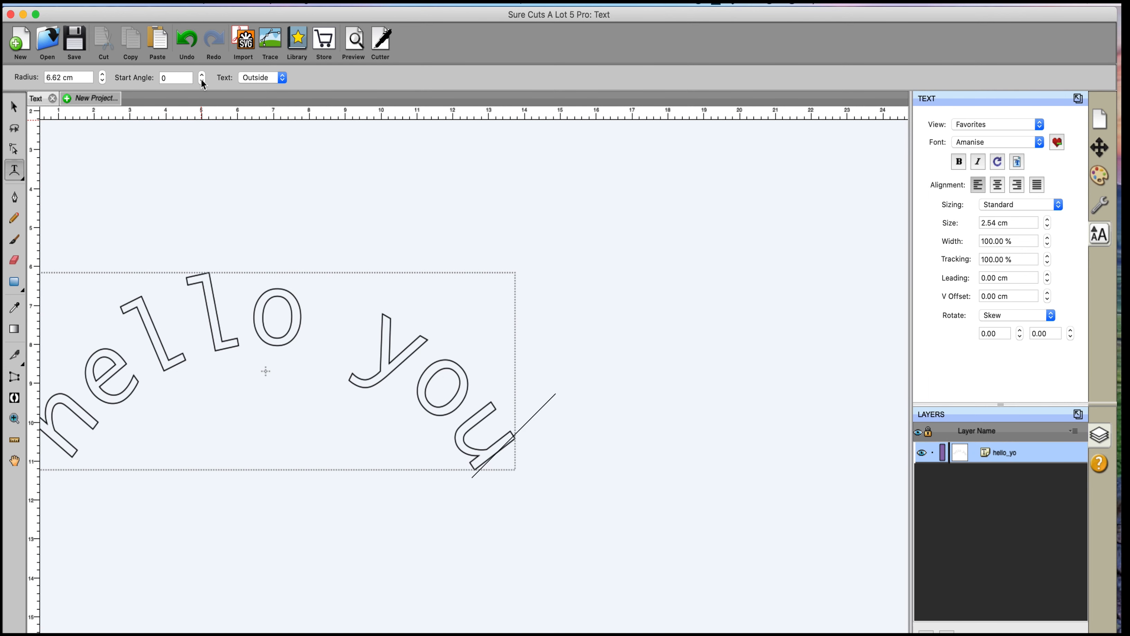
# Set the arched text's placement to Inside and switch to the selection tool with the text selected
pyautogui.click(282, 80)
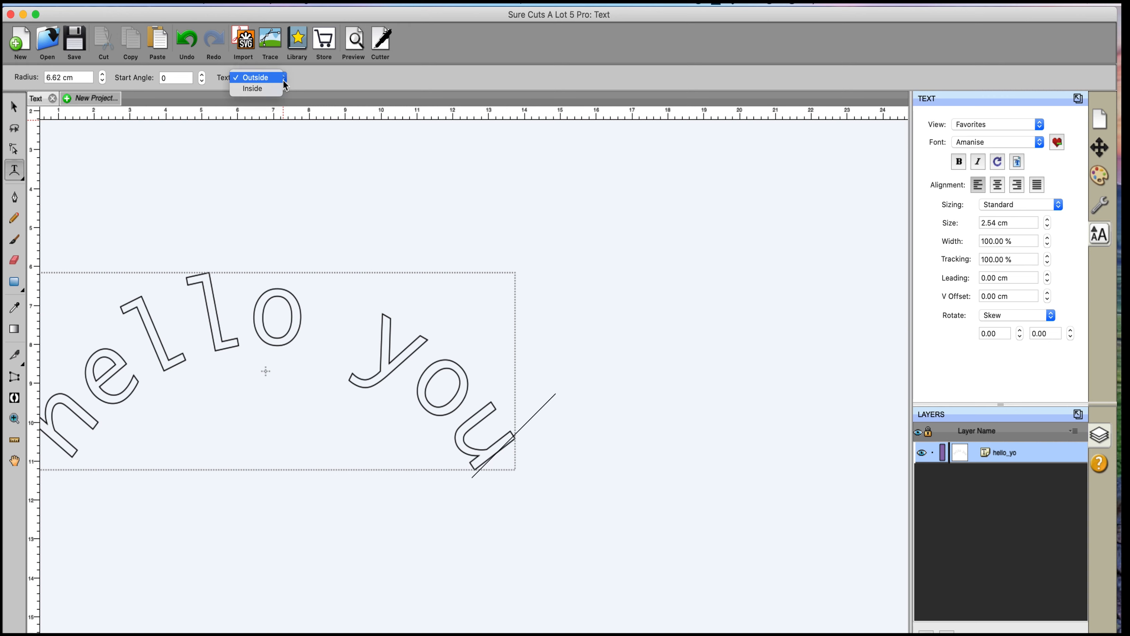
pyautogui.click(278, 88)
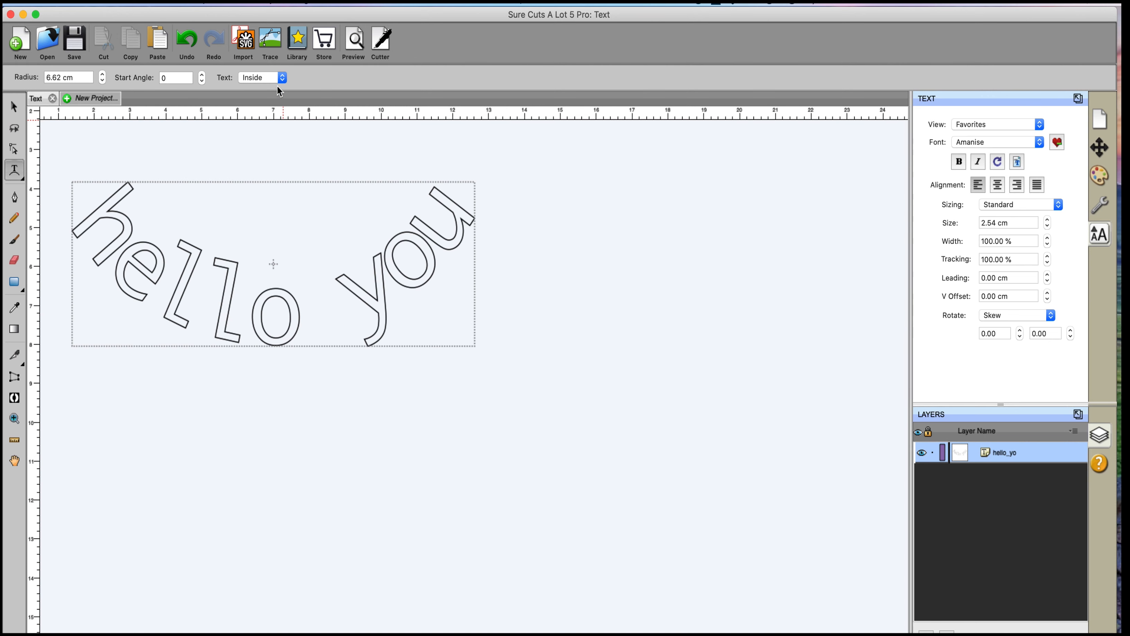
pyautogui.click(14, 107)
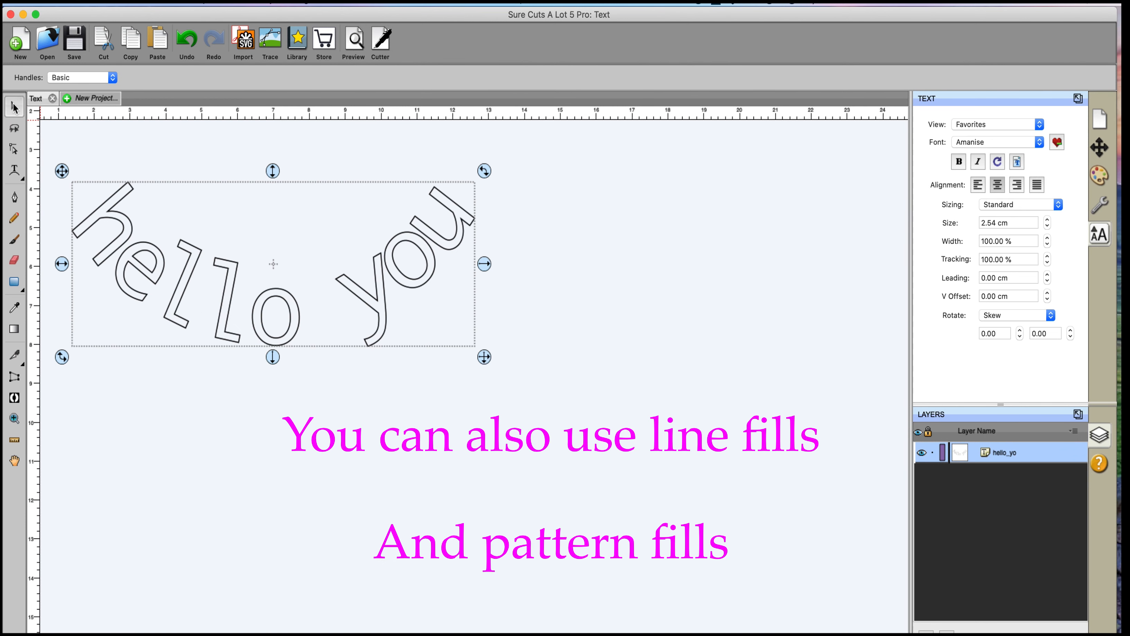
# Delete the arched text and add the horizontal text "Hello" in the Autumn in November font
pyautogui.press('Delete')
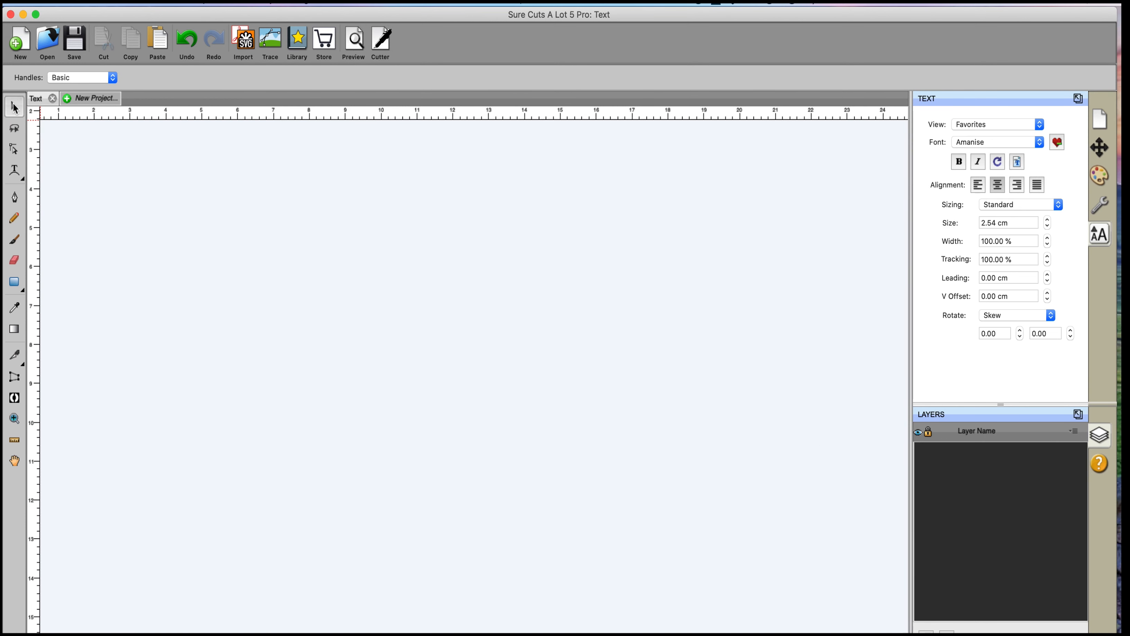
pyautogui.click(23, 179)
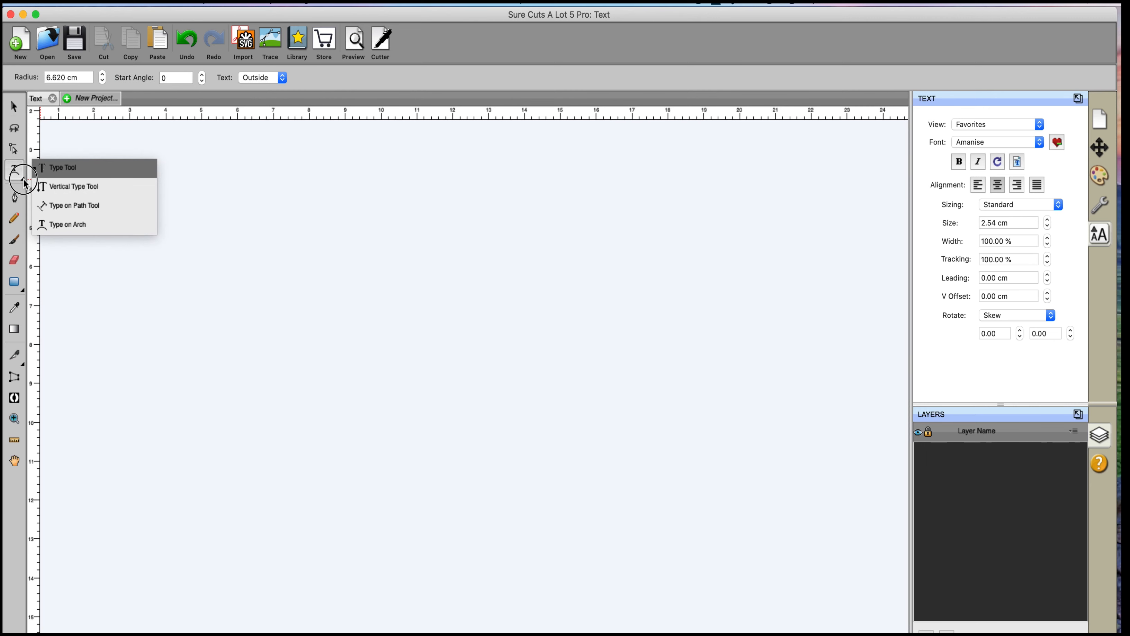
pyautogui.click(50, 164)
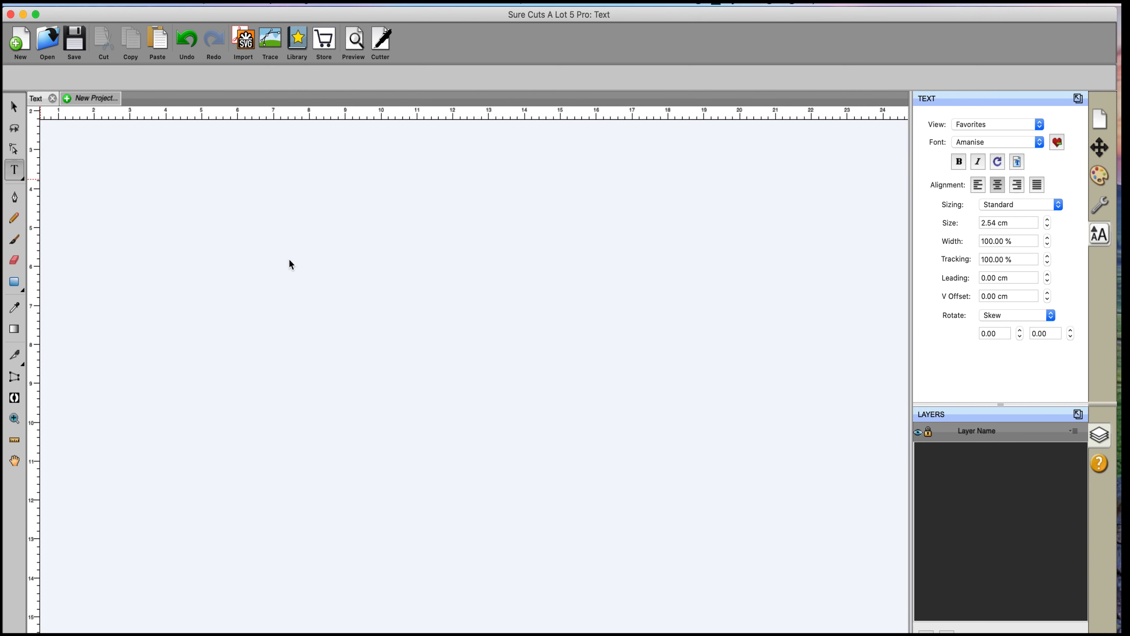
pyautogui.click(1040, 142)
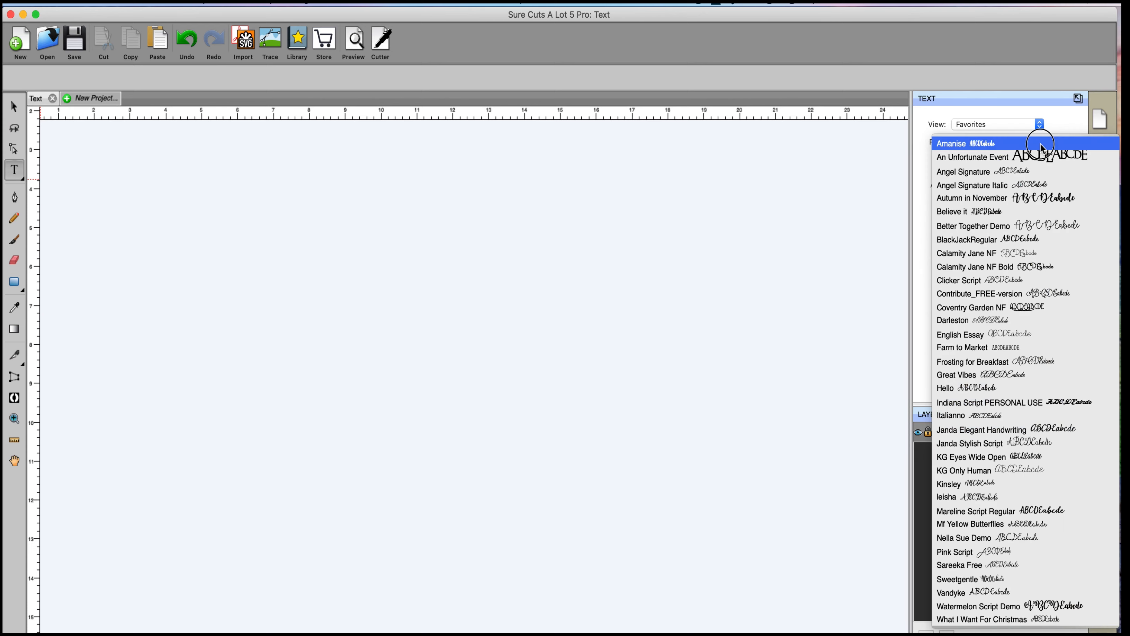
pyautogui.click(1052, 196)
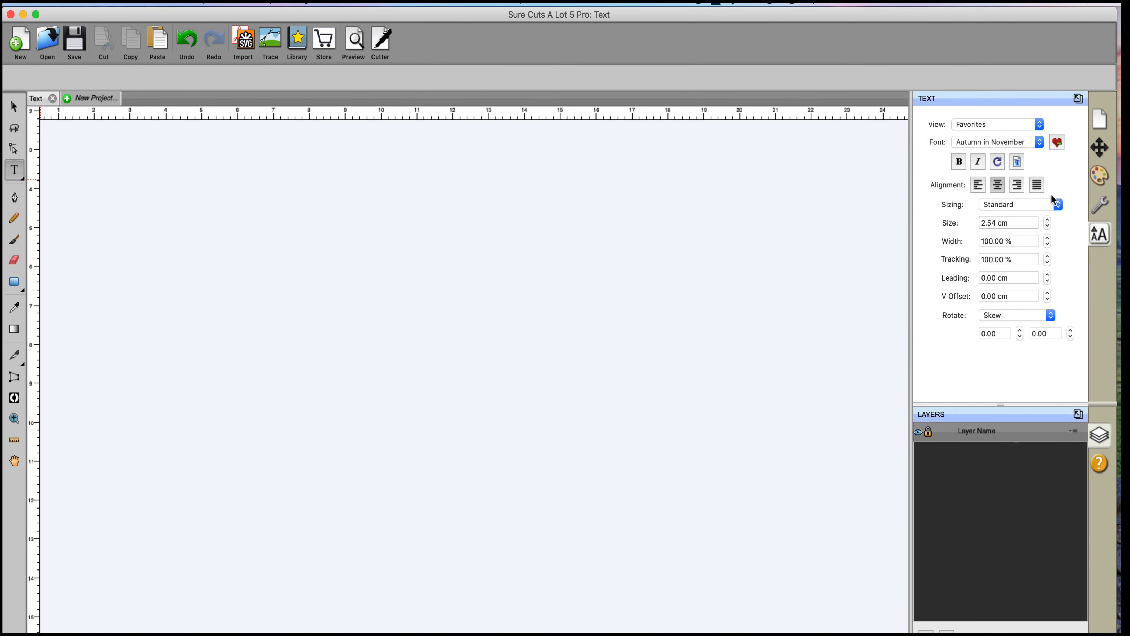
pyautogui.click(260, 352)
pyautogui.write('ello')
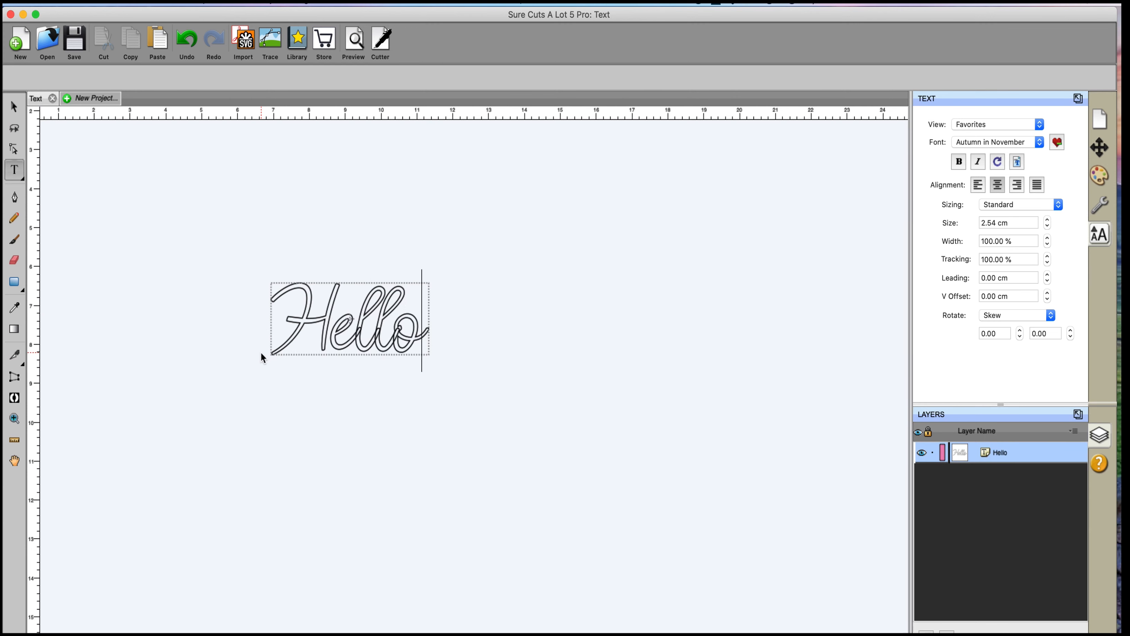
pyautogui.click(14, 107)
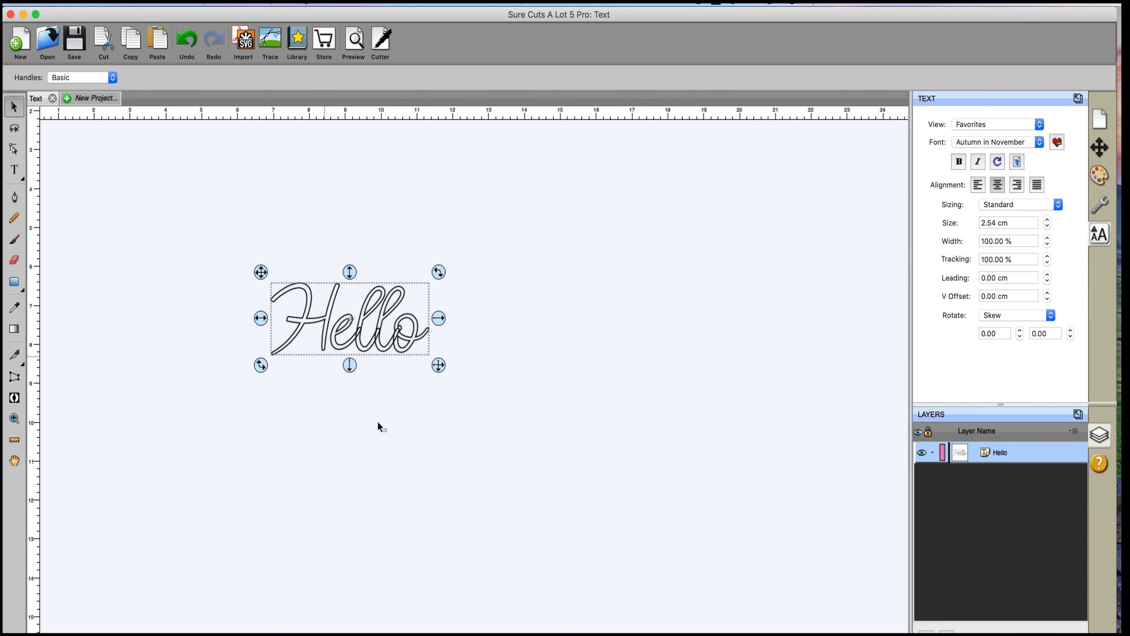
# Ungroup the "Hello" text into separate letters and shift the H toward the e so the two overlap
pyautogui.rightClick(356, 325)
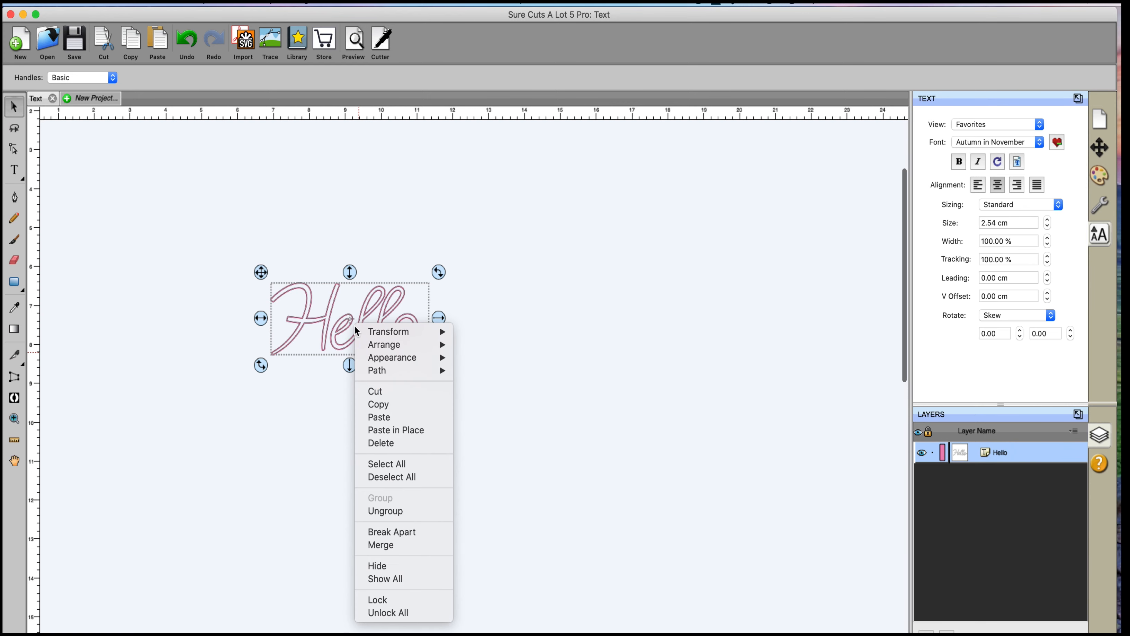
pyautogui.click(397, 511)
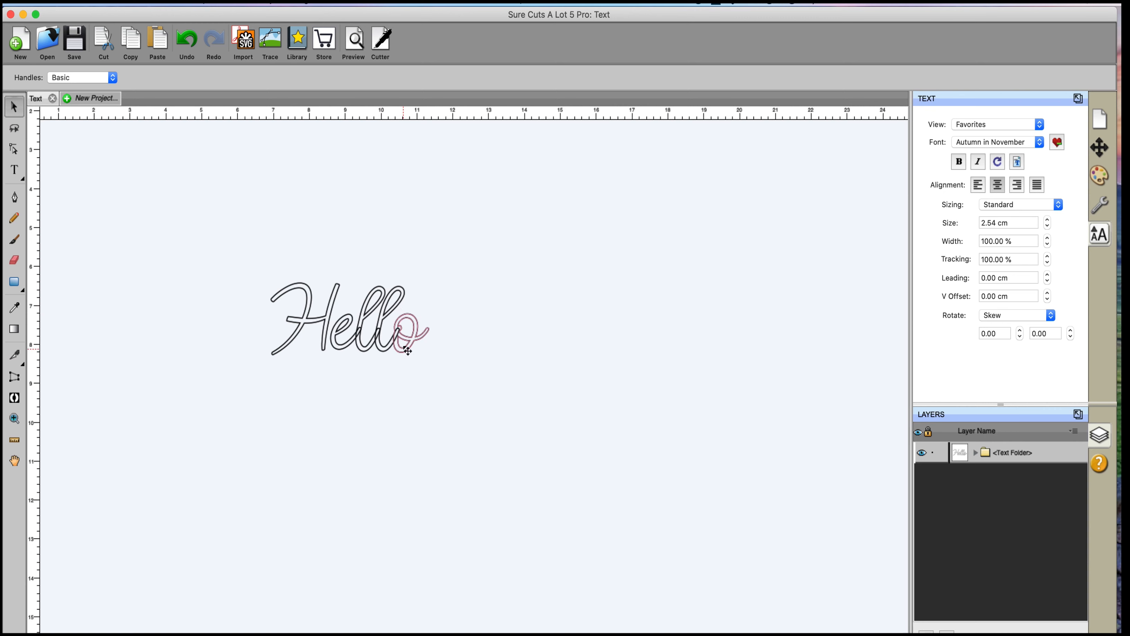
pyautogui.click(339, 304)
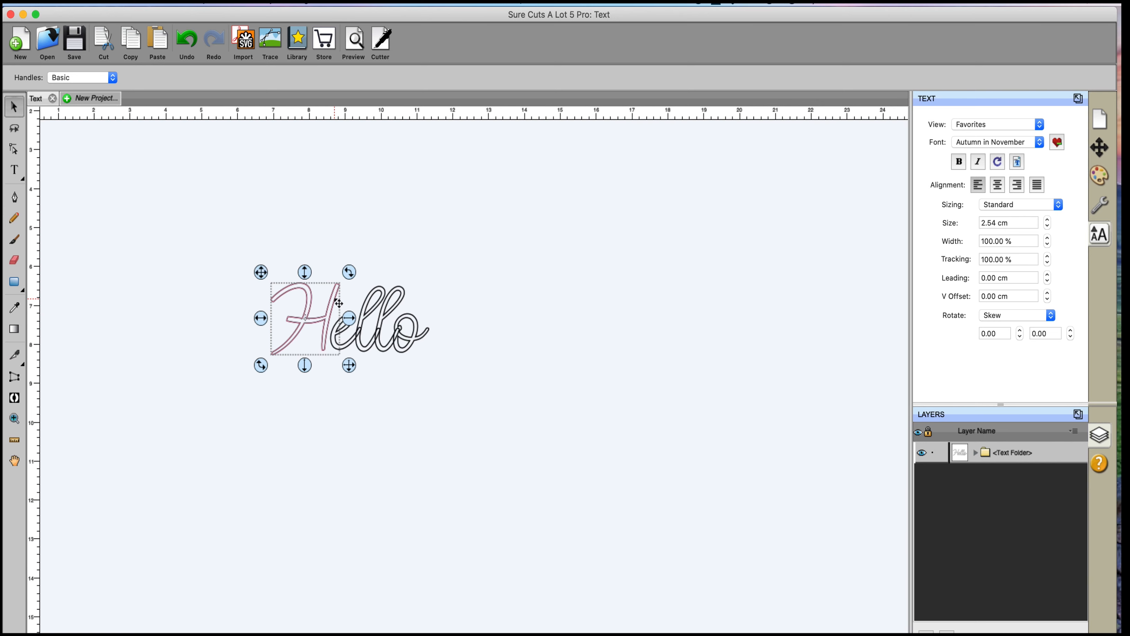
pyautogui.press('Right')
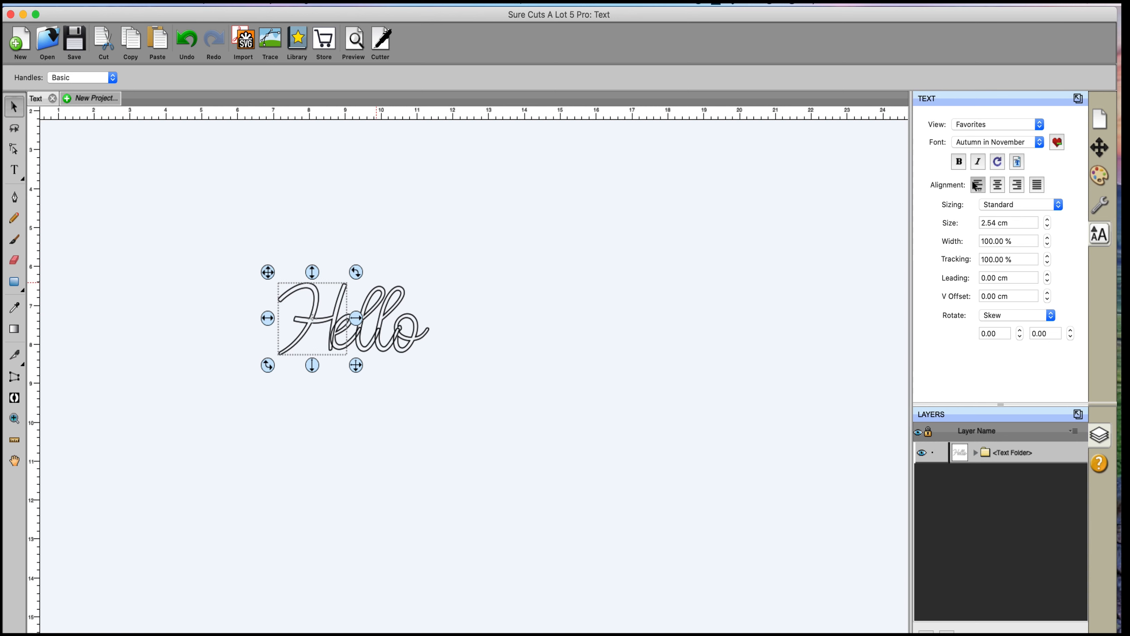
# Fine-tune the H's horizontal position against the e, nudging it back and forth and placing it at about X 7.115 cm
pyautogui.click(1100, 150)
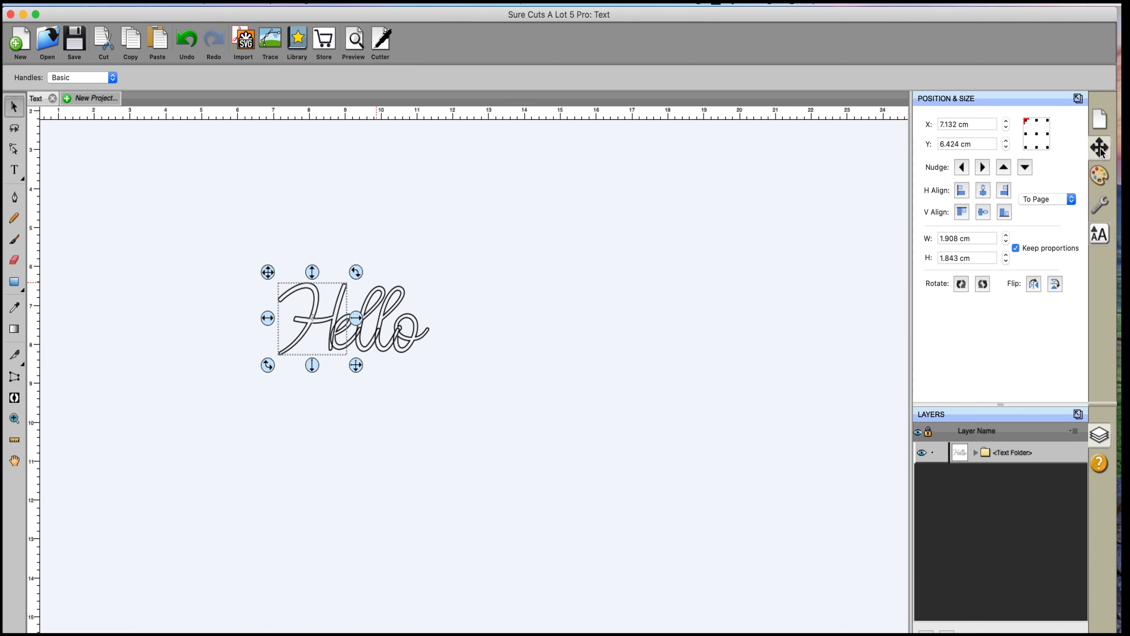
pyautogui.click(963, 168)
pyautogui.click(963, 168)
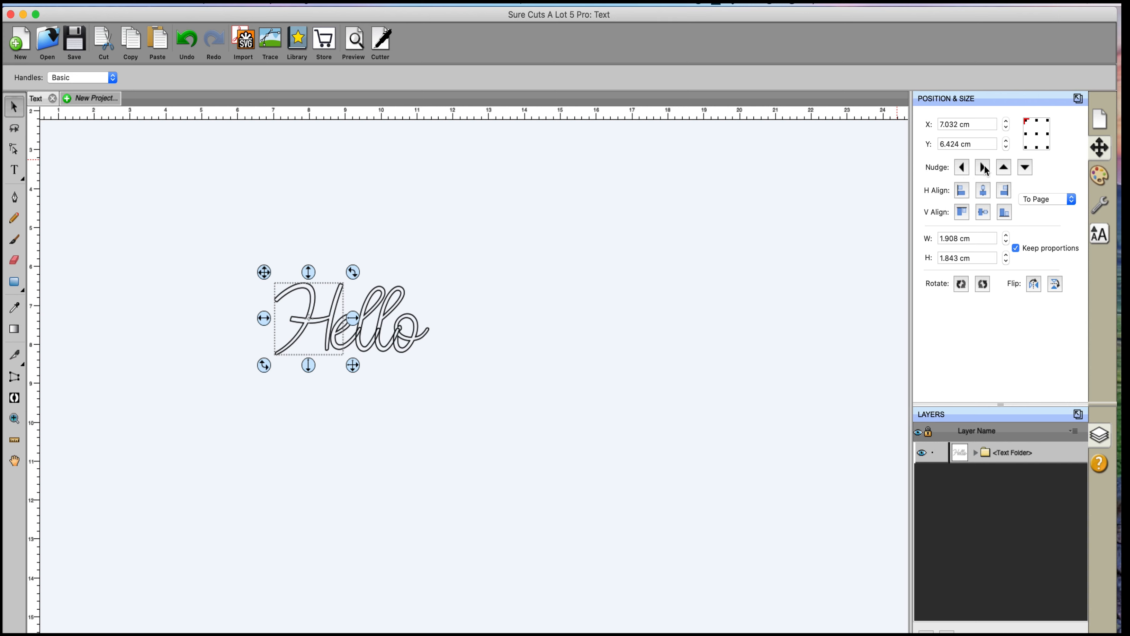
pyautogui.click(983, 168)
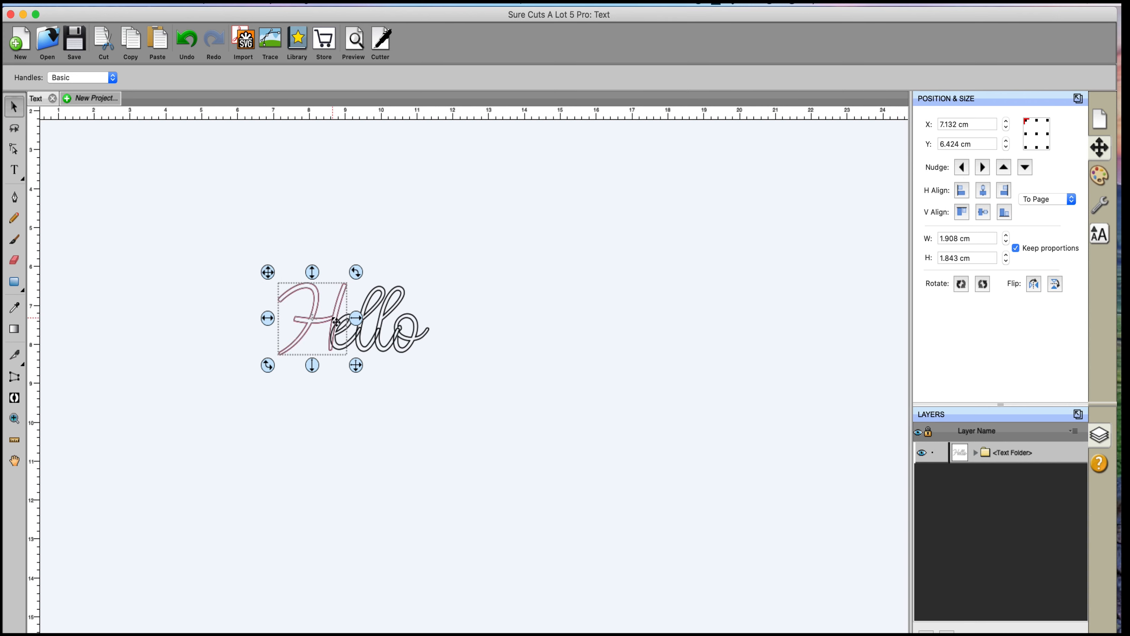
pyautogui.moveTo(332, 316); pyautogui.dragTo(330, 315)
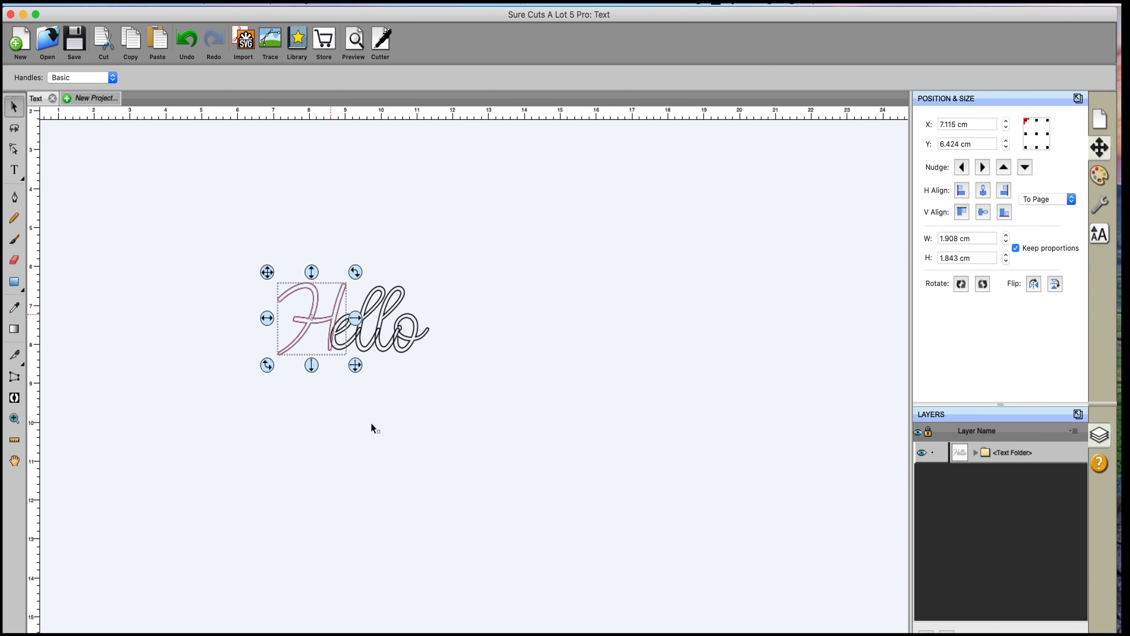
pyautogui.click(371, 424)
# Select all the "Hello" letters, combine them with Union and enlarge the word proportionally to about 12.8 cm wide
pyautogui.moveTo(203, 248); pyautogui.dragTo(548, 520)
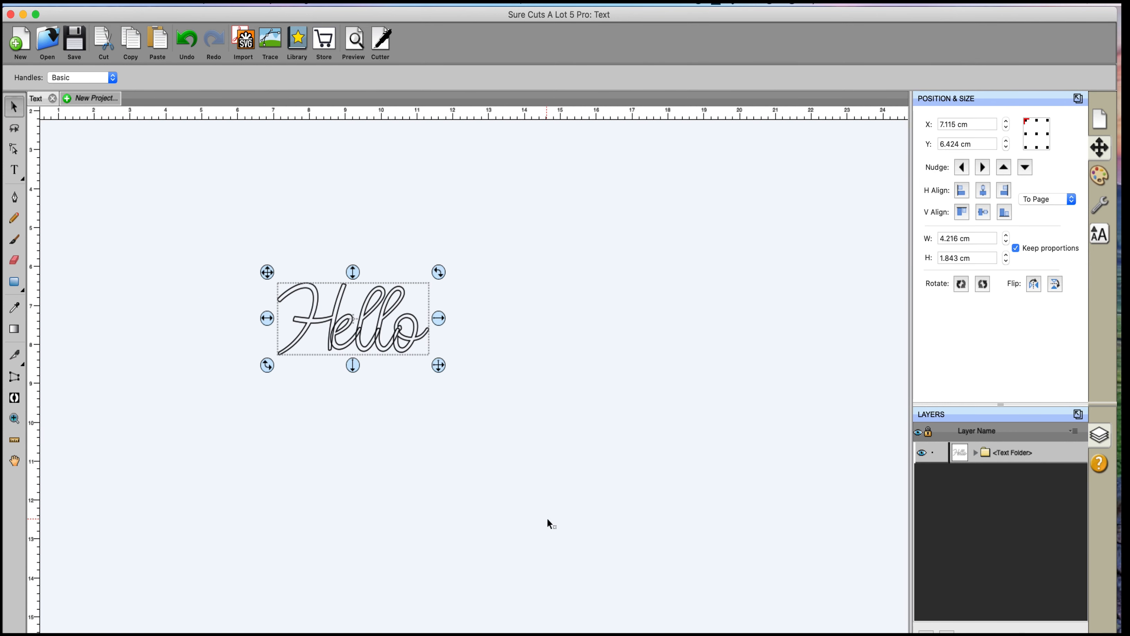
pyautogui.click(244, 4)
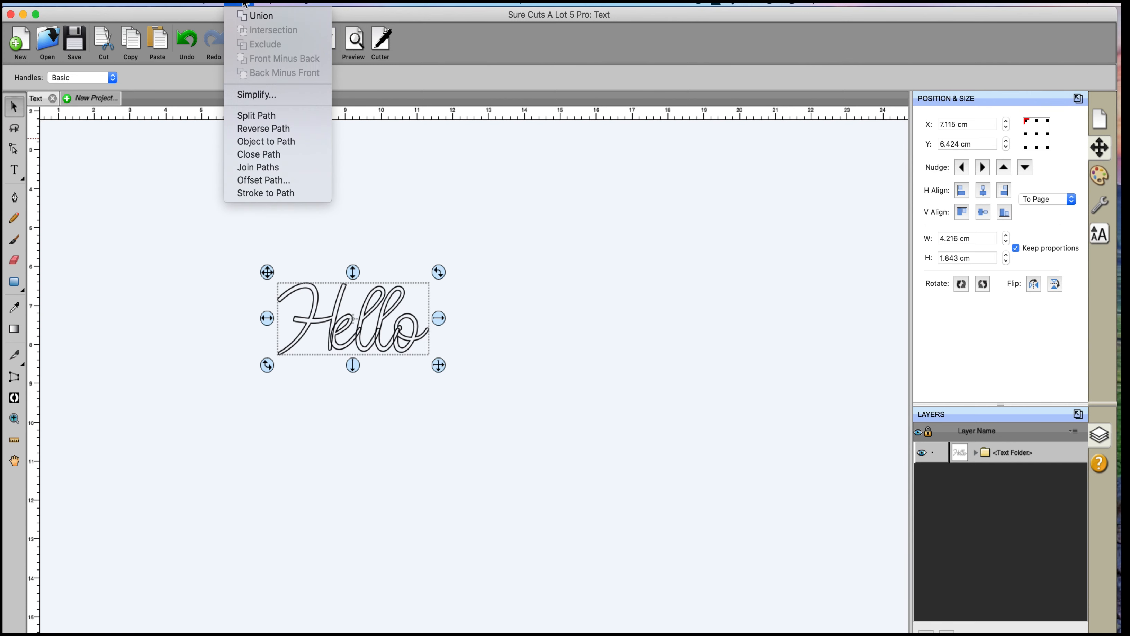
pyautogui.click(250, 16)
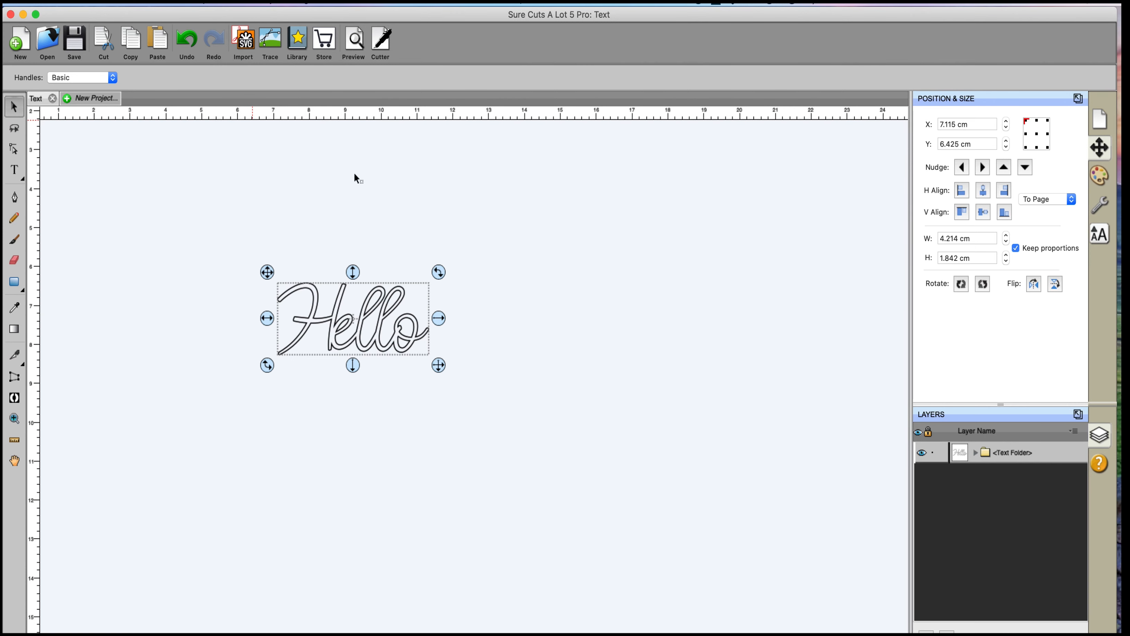
pyautogui.moveTo(439, 365); pyautogui.dragTo(748, 579)
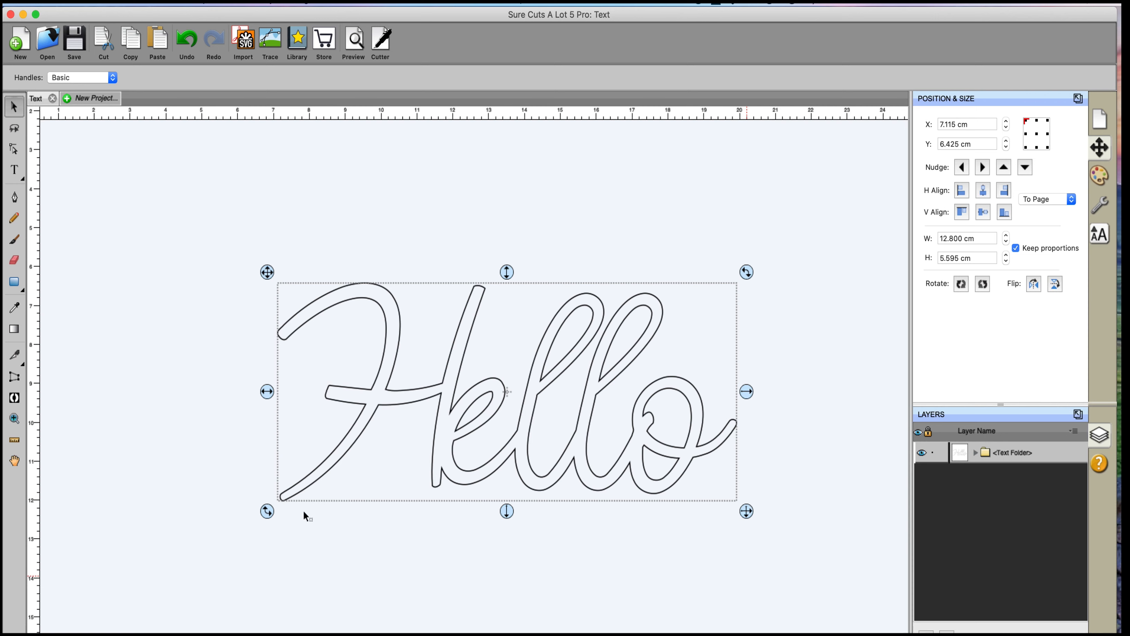
# Simplify the welded "Hello" path with a threshold of 100
pyautogui.click(243, 4)
pyautogui.click(264, 95)
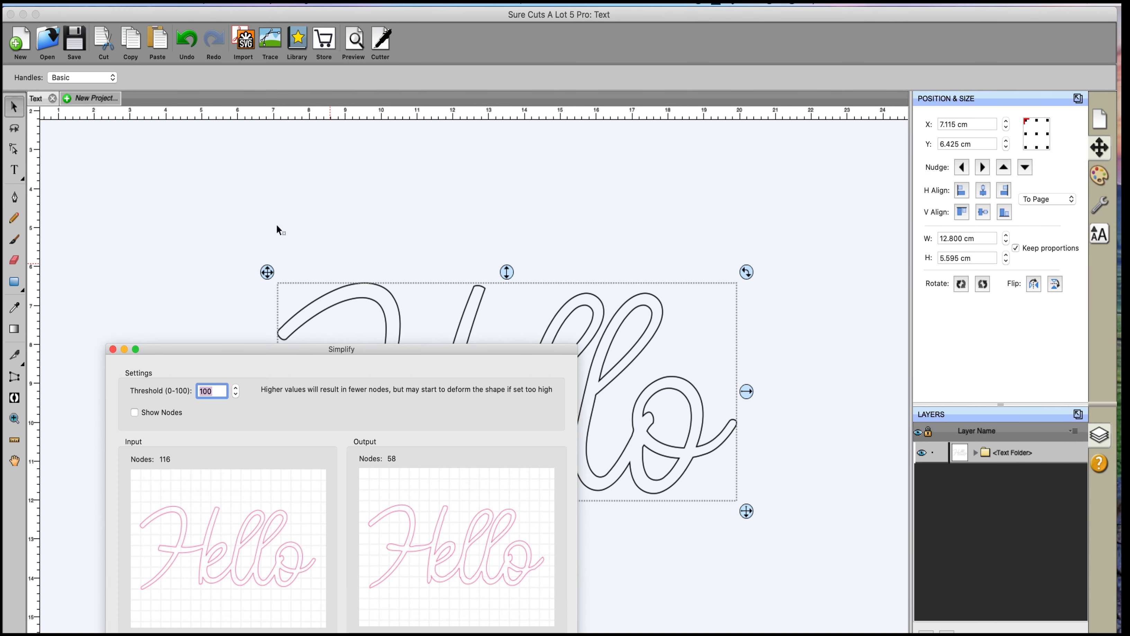
pyautogui.moveTo(230, 348); pyautogui.dragTo(4, 185)
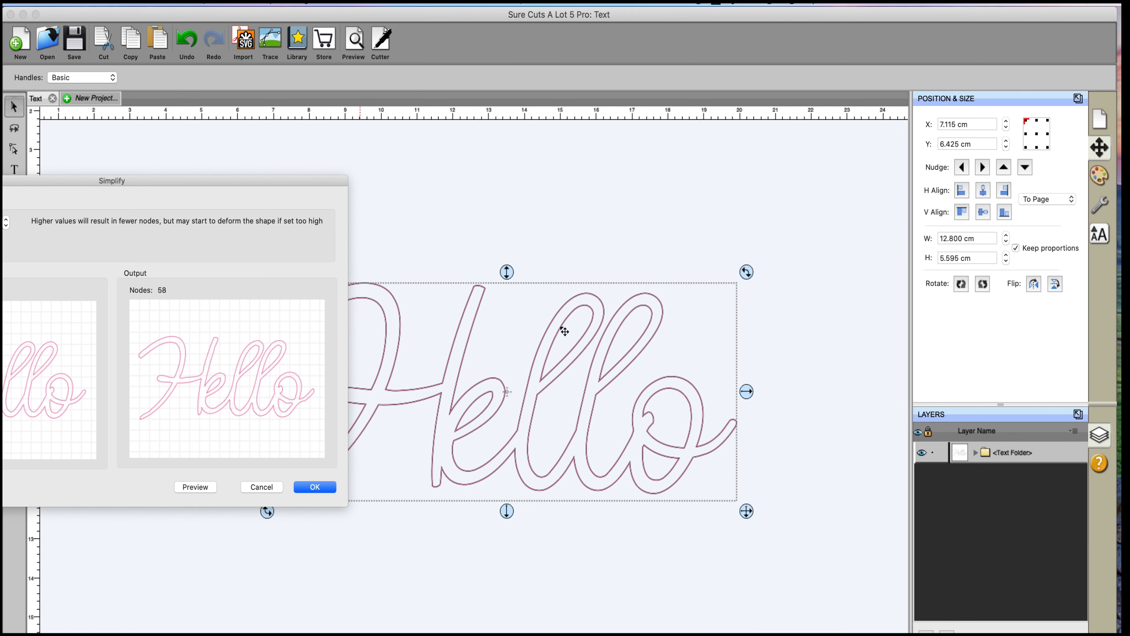
pyautogui.moveTo(267, 181); pyautogui.dragTo(690, 137)
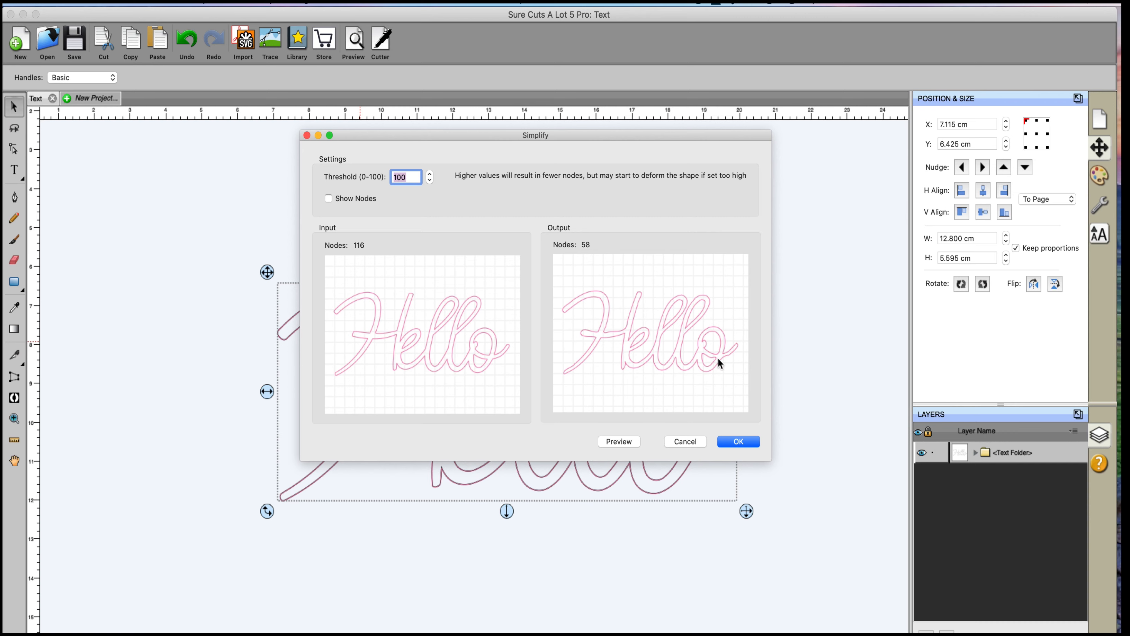
pyautogui.click(743, 442)
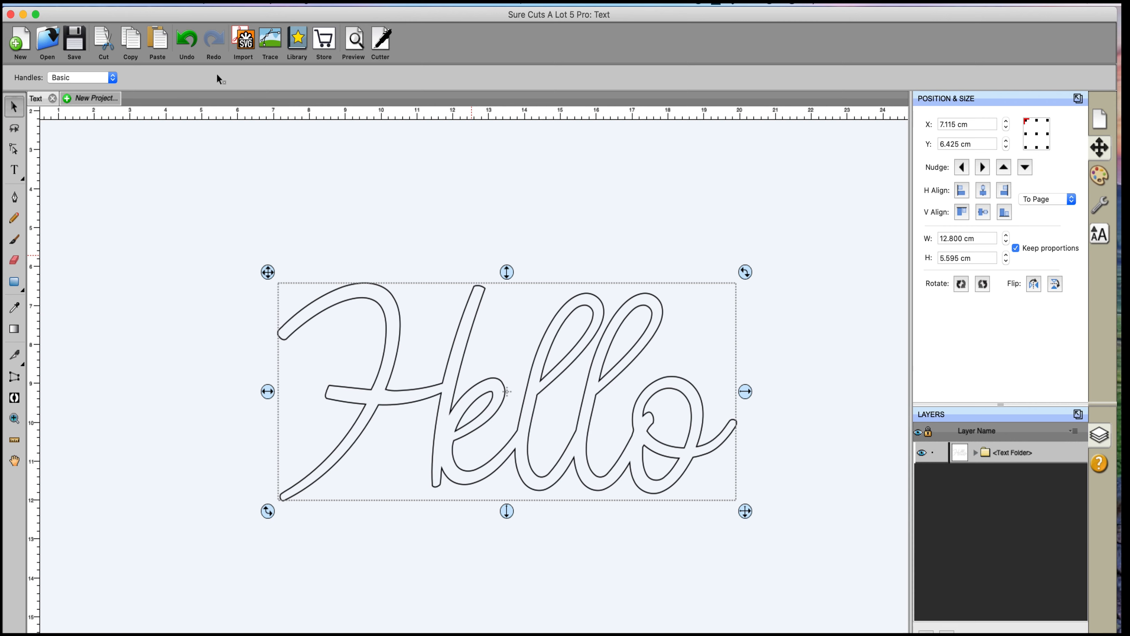
# Reopen Simplify for the simplified word, compare the input and output with nodes shown, and close it without applying
pyautogui.click(239, 2)
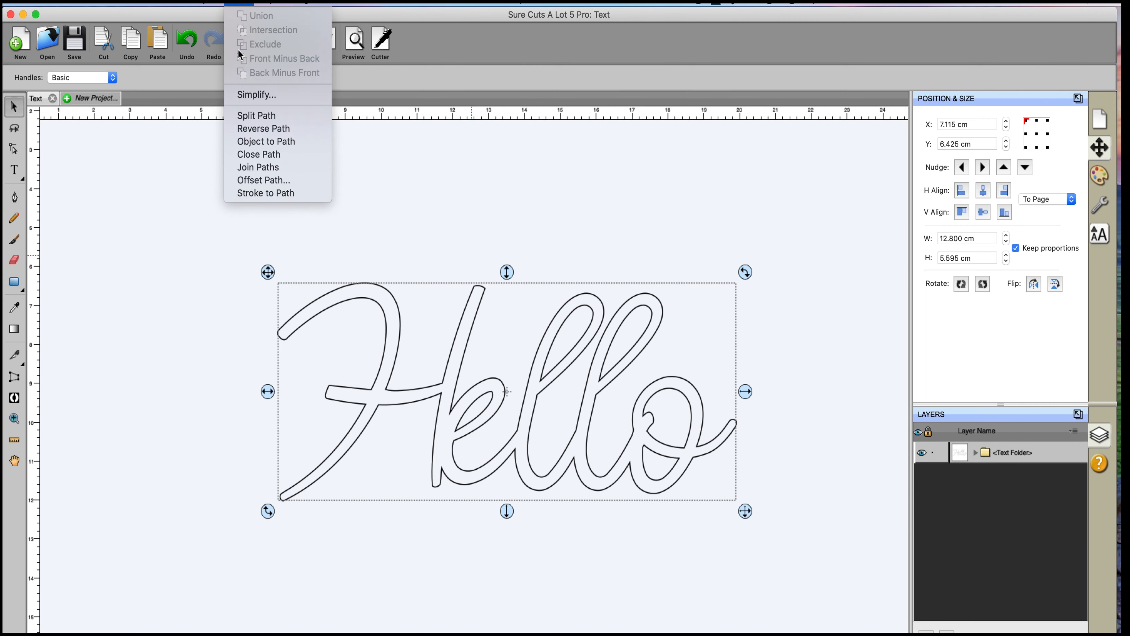
pyautogui.click(244, 94)
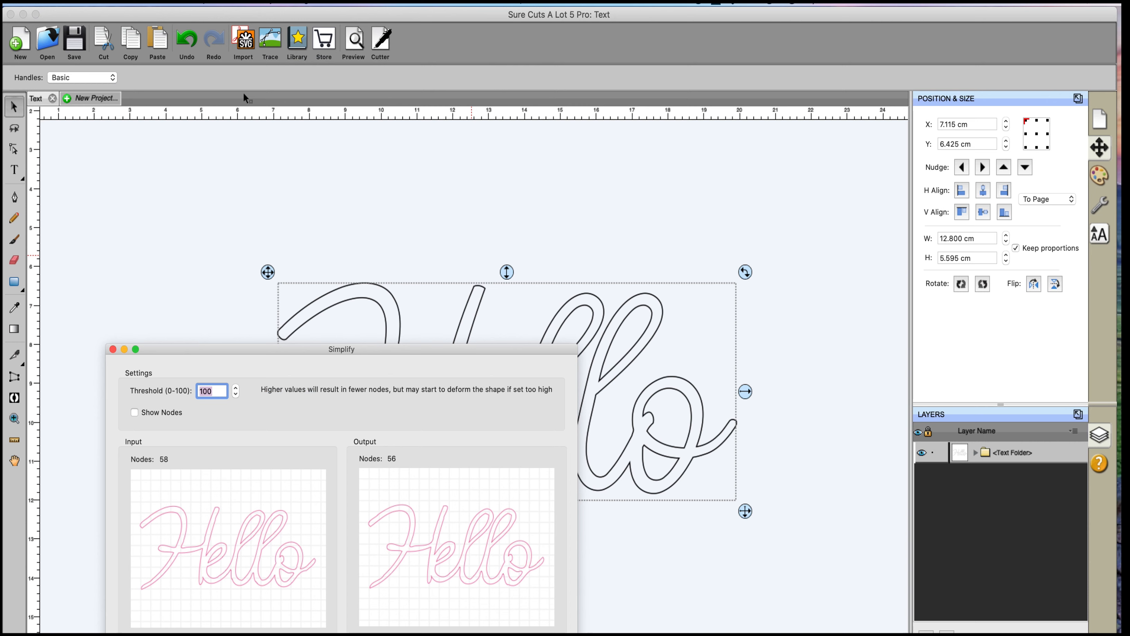
pyautogui.click(134, 412)
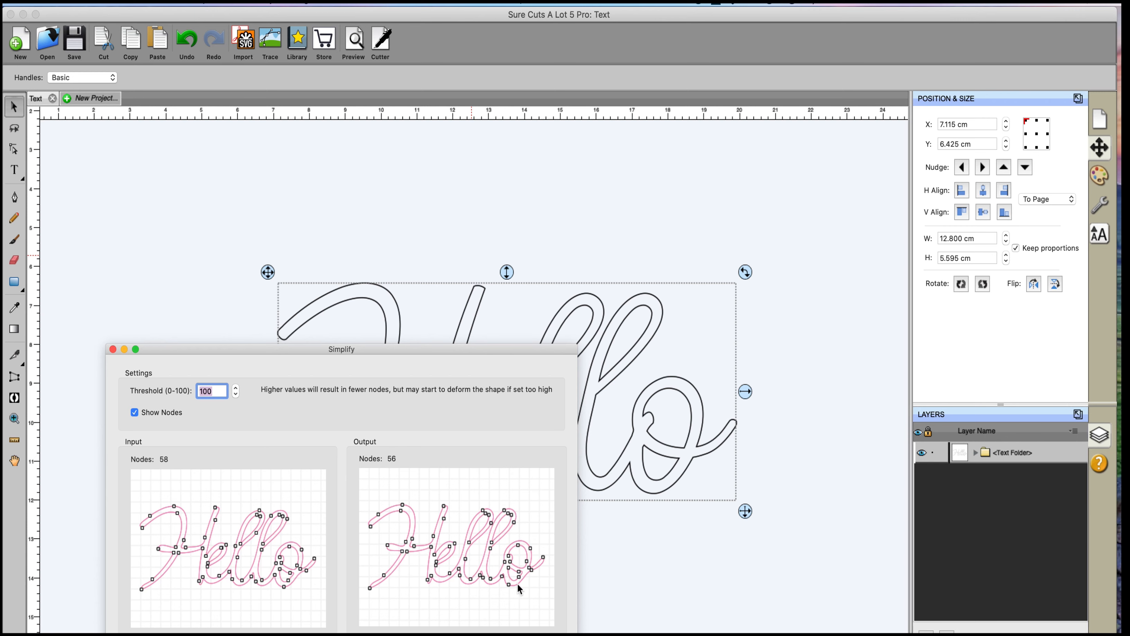
pyautogui.click(113, 349)
# Undo the simplification, enlargement and union of the "Hello" letters
pyautogui.click(187, 41)
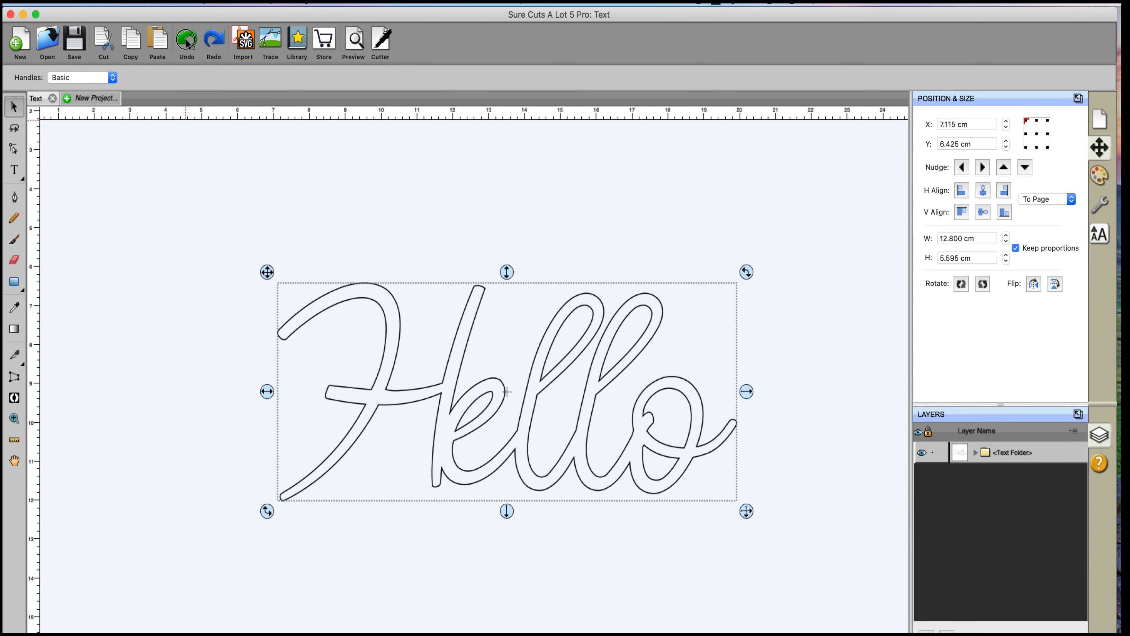
pyautogui.click(187, 40)
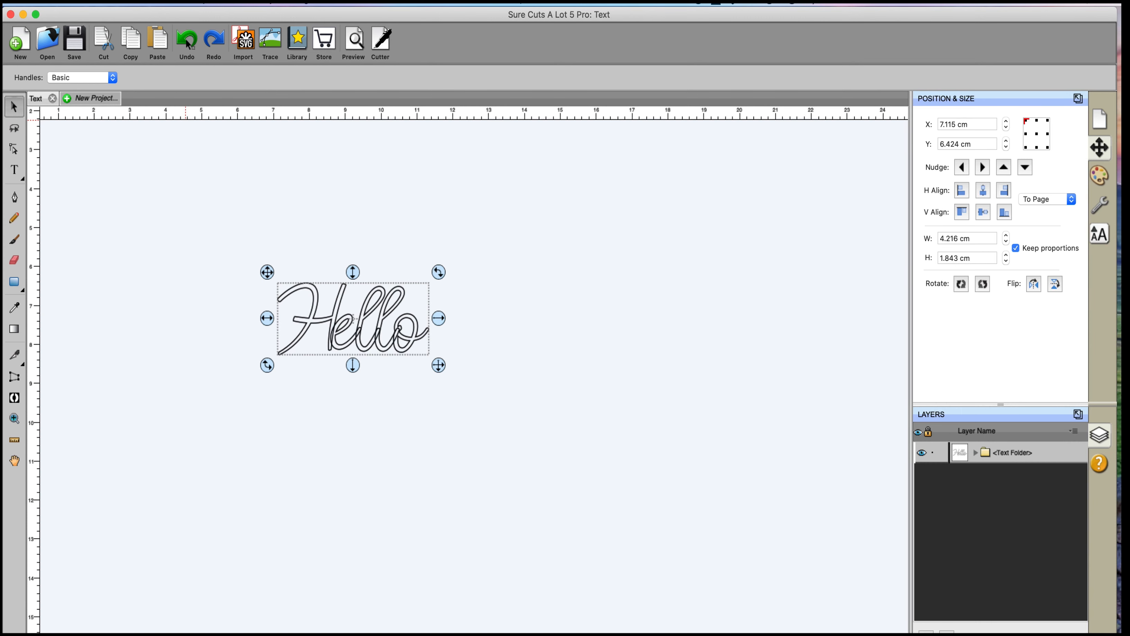
# Weld all the "Hello" letters with Union again and enlarge the word proportionally to about 8.5 cm wide
pyautogui.moveTo(204, 234)
pyautogui.mouseDown()
pyautogui.moveTo(449, 245)
pyautogui.moveTo(561, 496)
pyautogui.mouseUp()
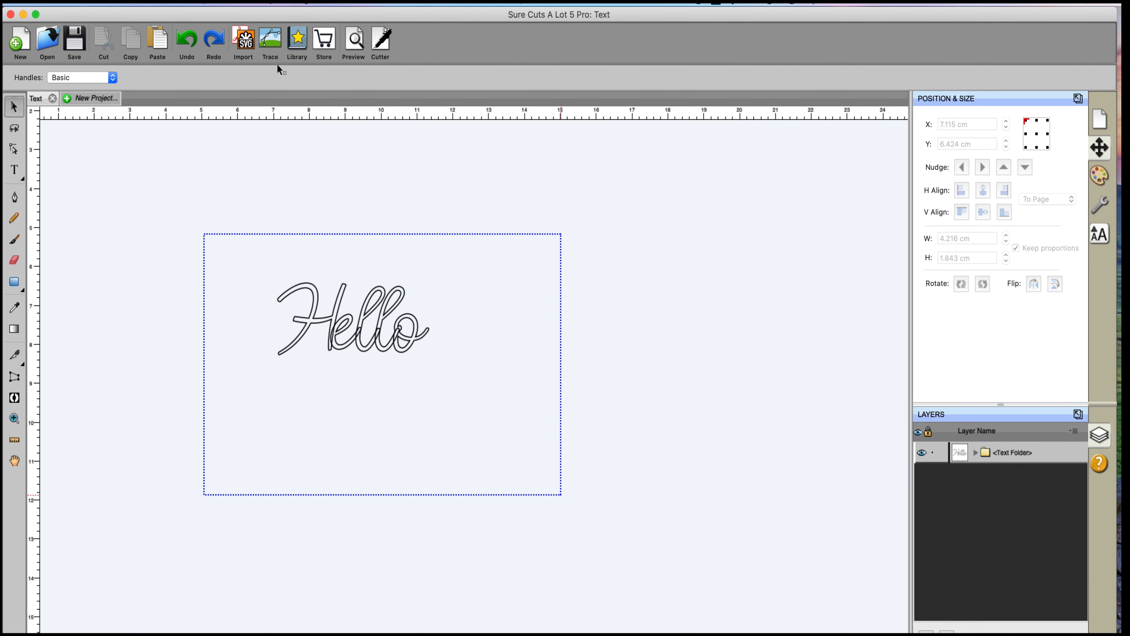
pyautogui.click(244, 5)
pyautogui.click(249, 16)
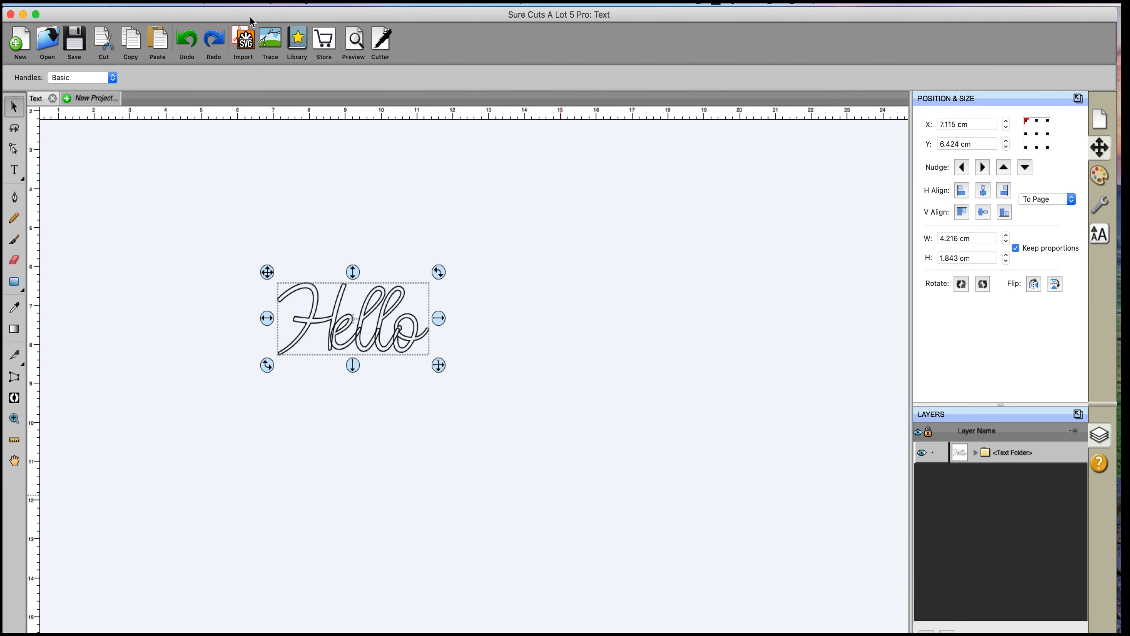
pyautogui.moveTo(438, 366); pyautogui.dragTo(593, 475)
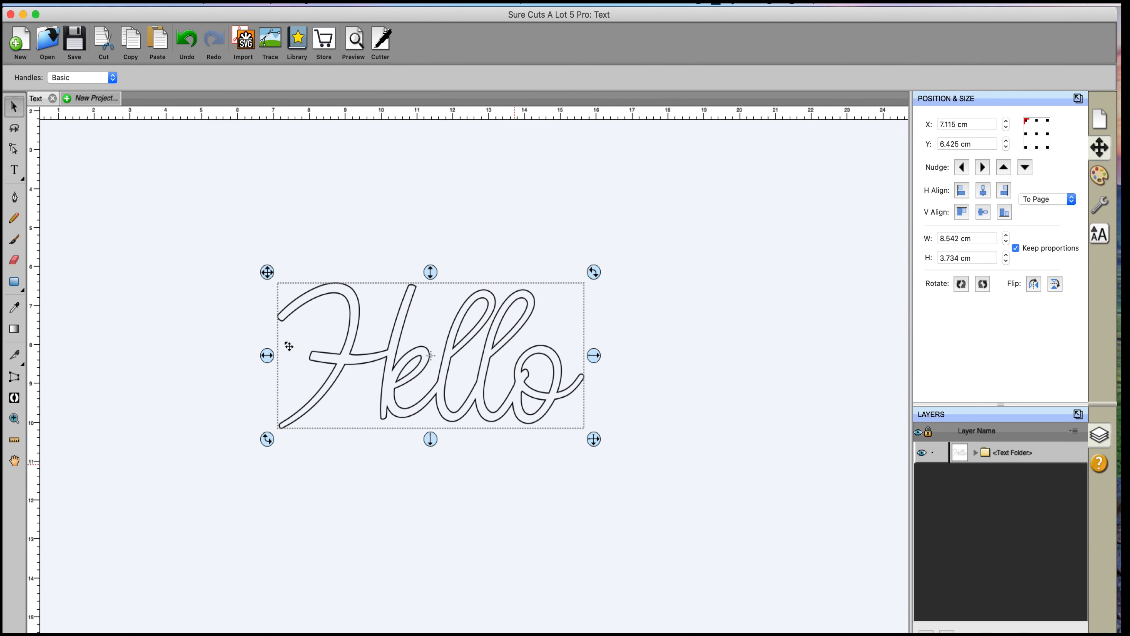
# Examine the unsimplified word's nodes against the Simplify output at threshold 100, then close the dialog without applying
pyautogui.click(239, 3)
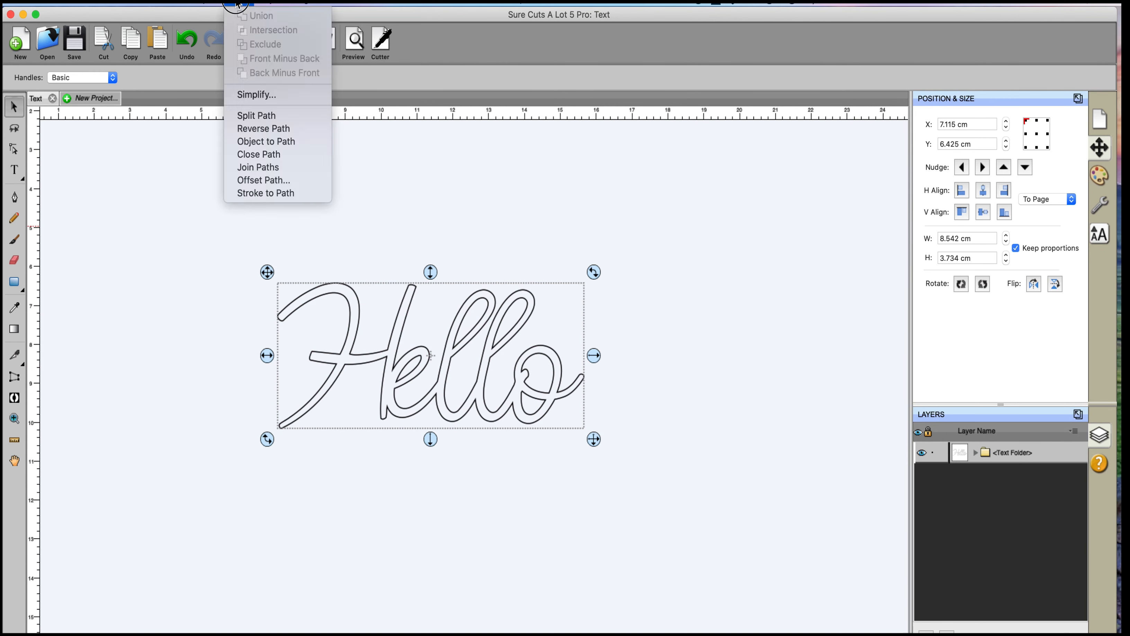
pyautogui.click(251, 99)
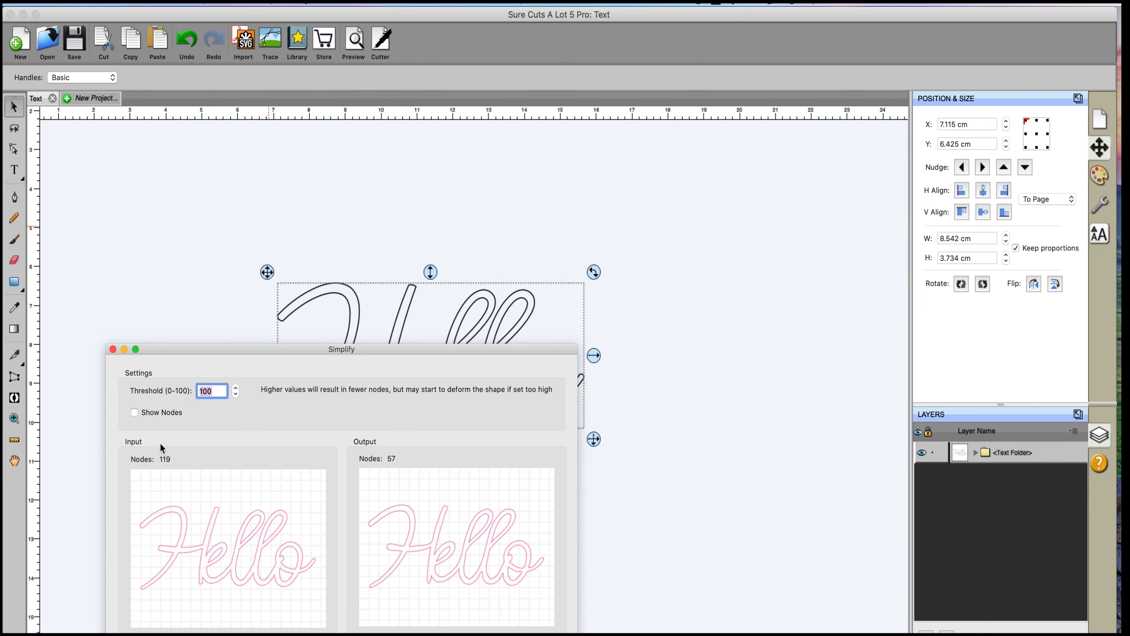
pyautogui.click(135, 413)
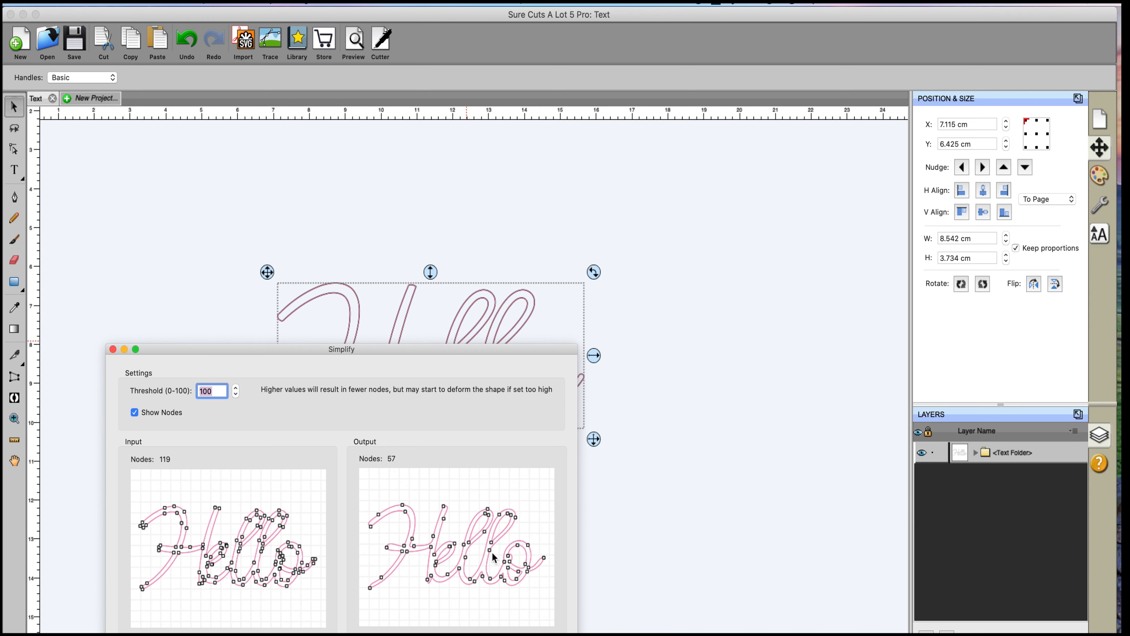
pyautogui.click(112, 349)
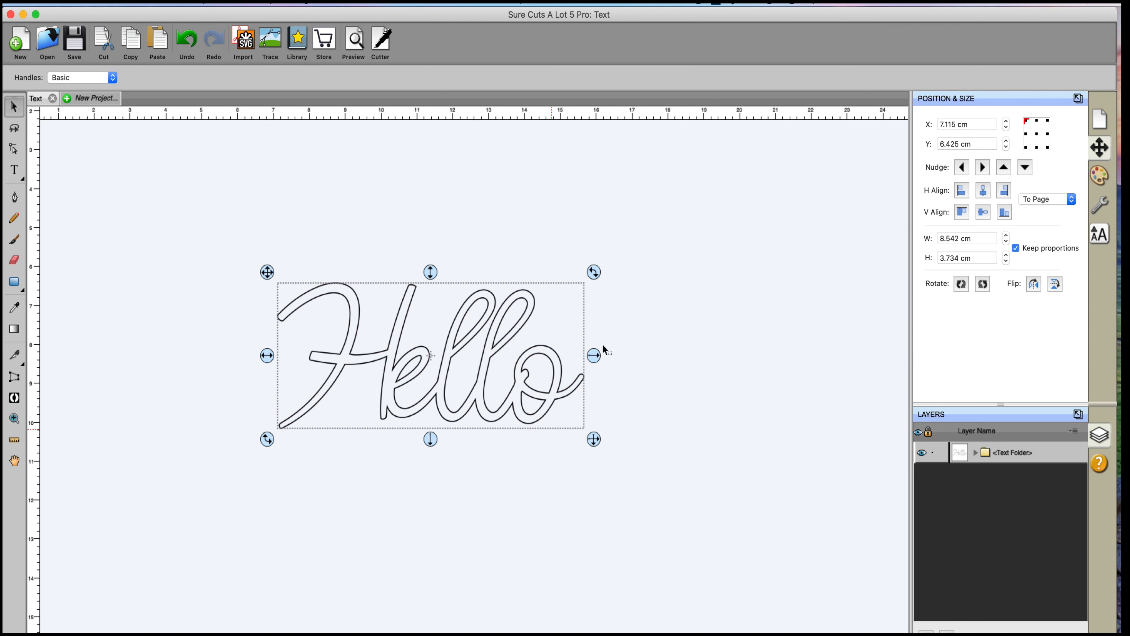
# Draw a rounded rectangle about 8.3 cm wide and 4.4 cm high around the "Hello" word
pyautogui.click(662, 383)
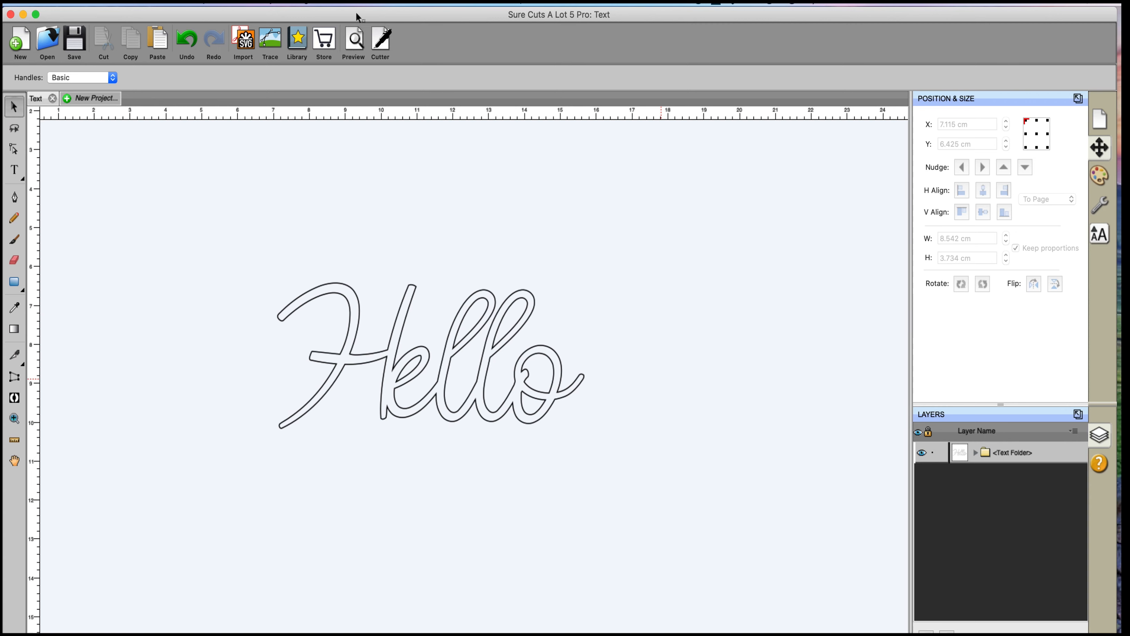
pyautogui.click(413, 5)
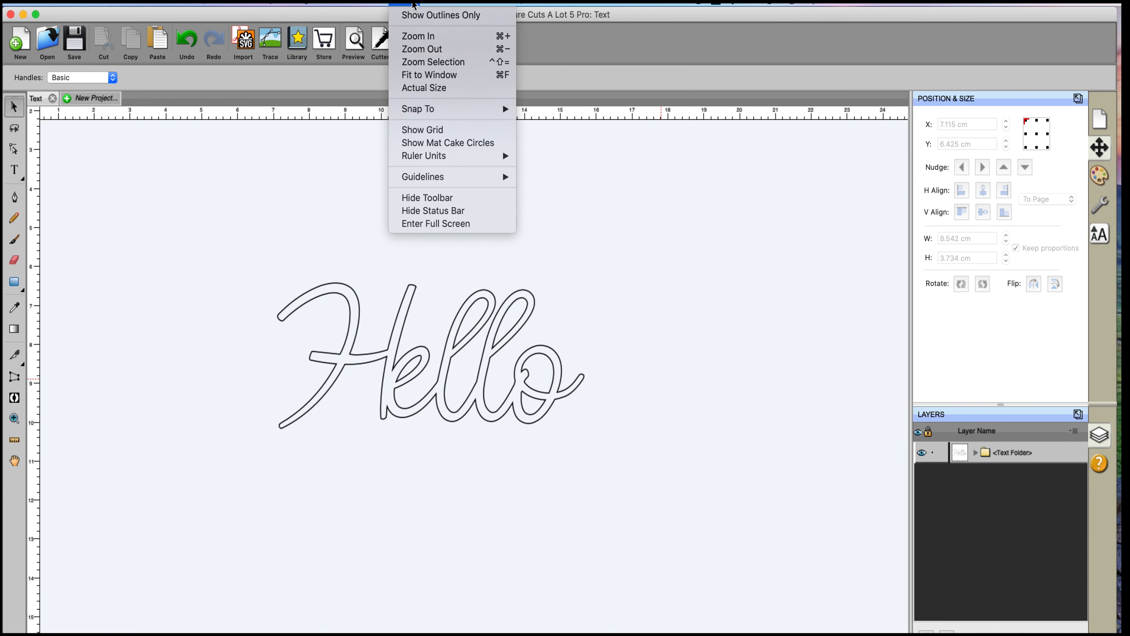
pyautogui.click(423, 76)
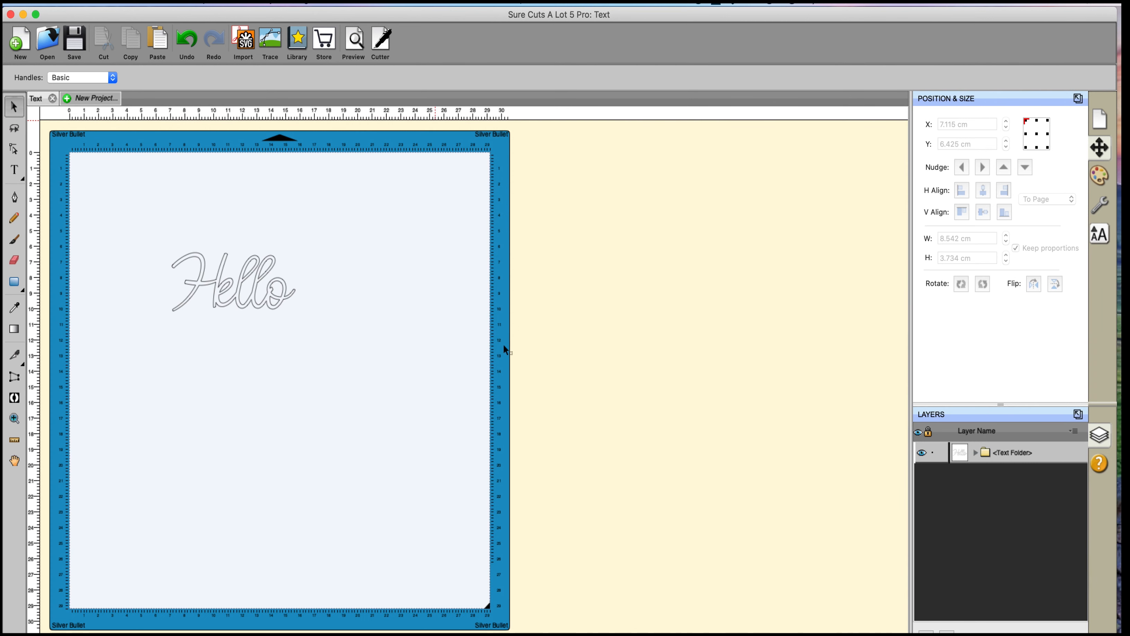
pyautogui.click(19, 287)
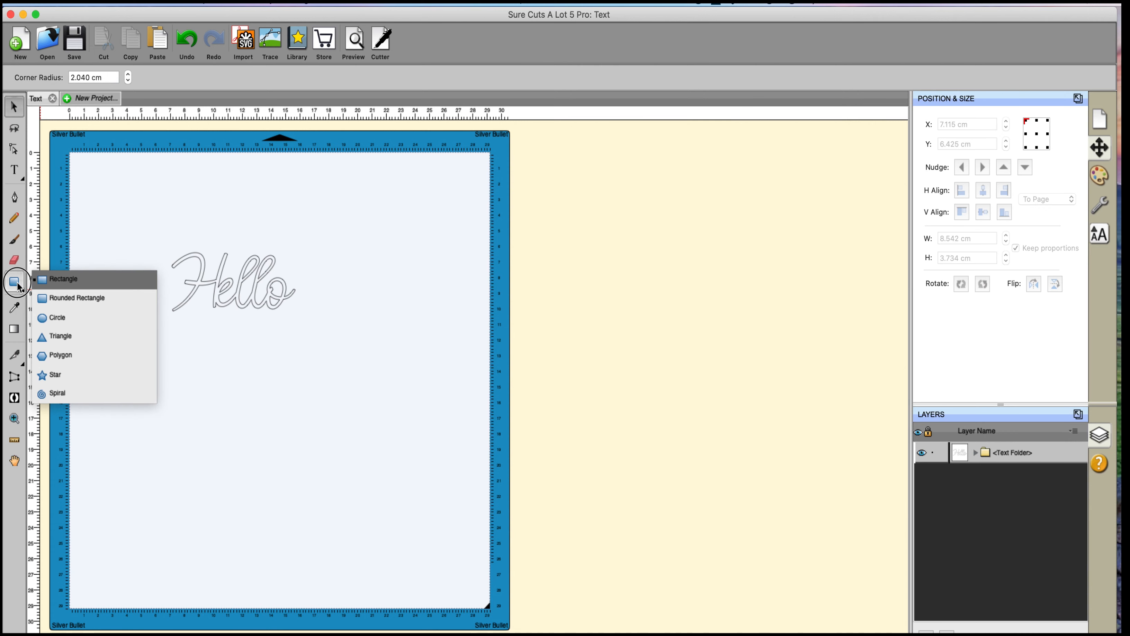
pyautogui.moveTo(19, 287); pyautogui.dragTo(55, 303)
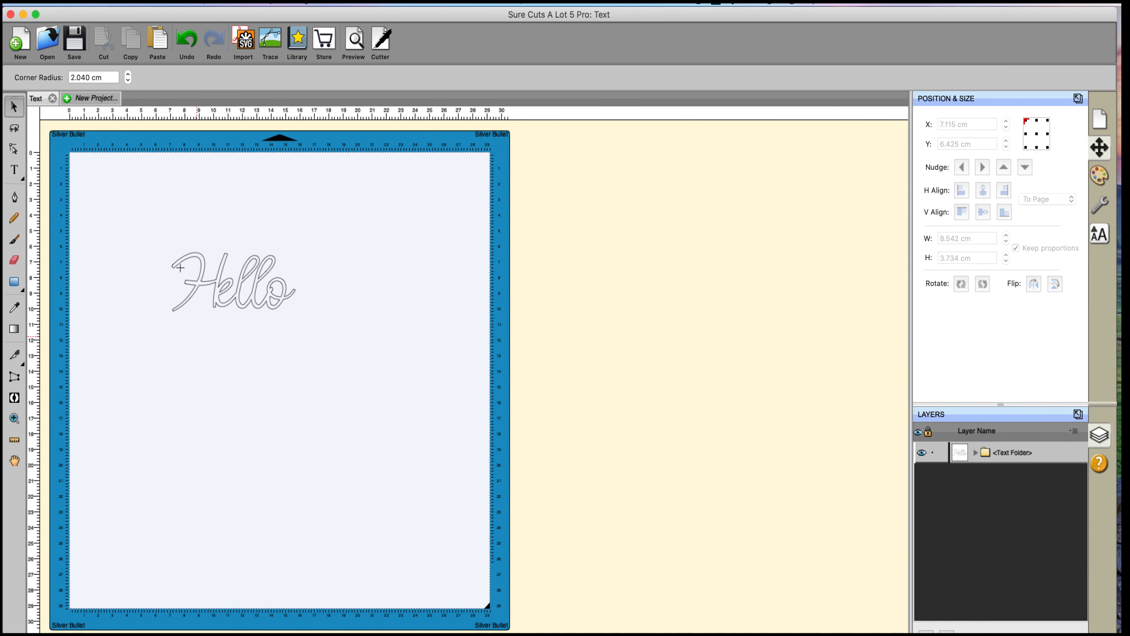
pyautogui.moveTo(174, 252); pyautogui.dragTo(293, 322)
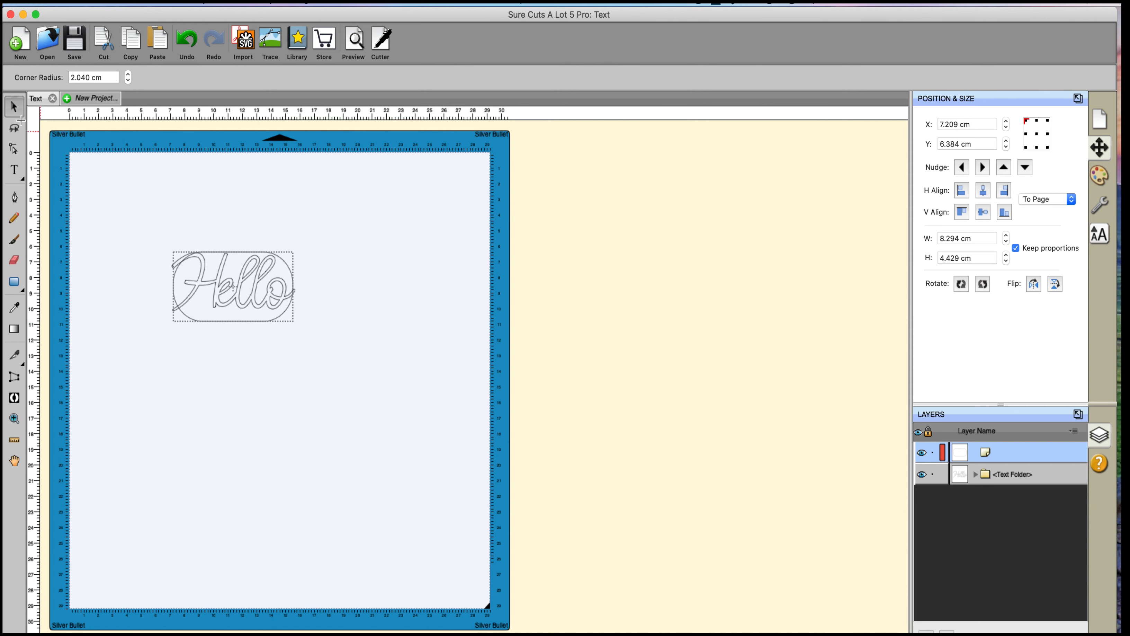
pyautogui.click(15, 112)
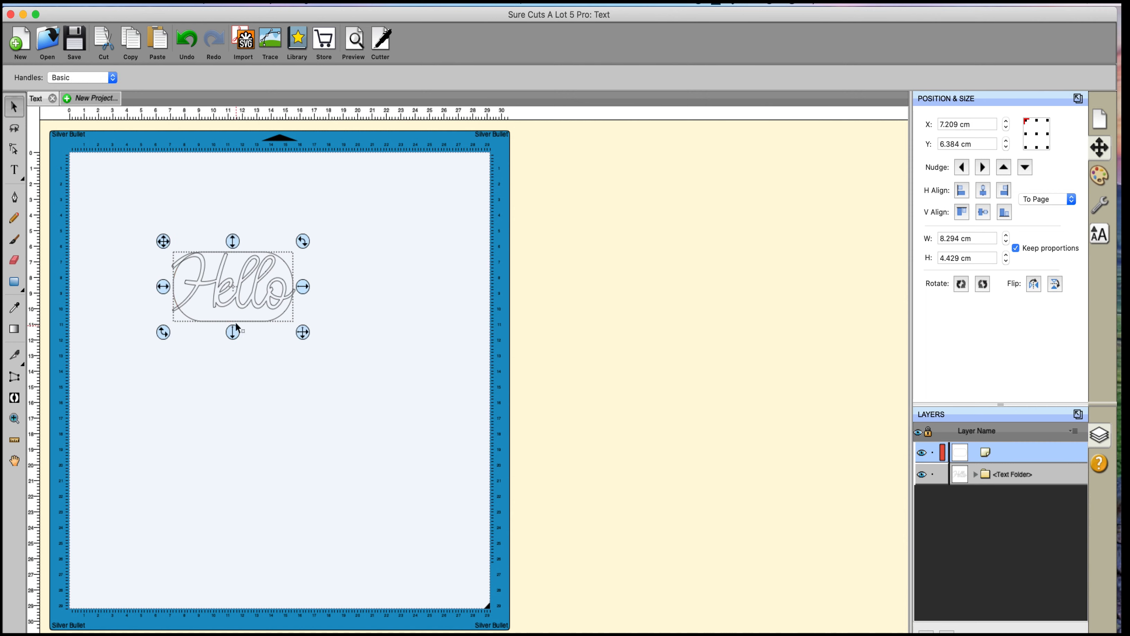
# Shift the rounded rectangle about 0.35 cm left and enlarge it proportionally to about 8.6 cm wide
pyautogui.moveTo(237, 323); pyautogui.dragTo(232, 322)
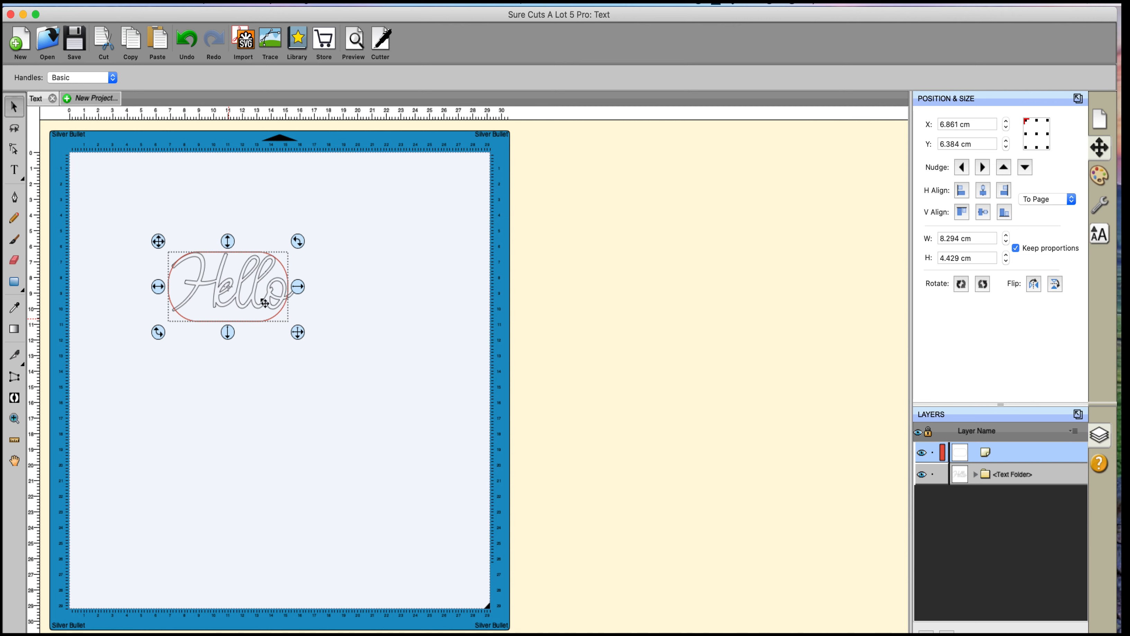
pyautogui.click(296, 289)
pyautogui.moveTo(297, 289); pyautogui.dragTo(300, 291)
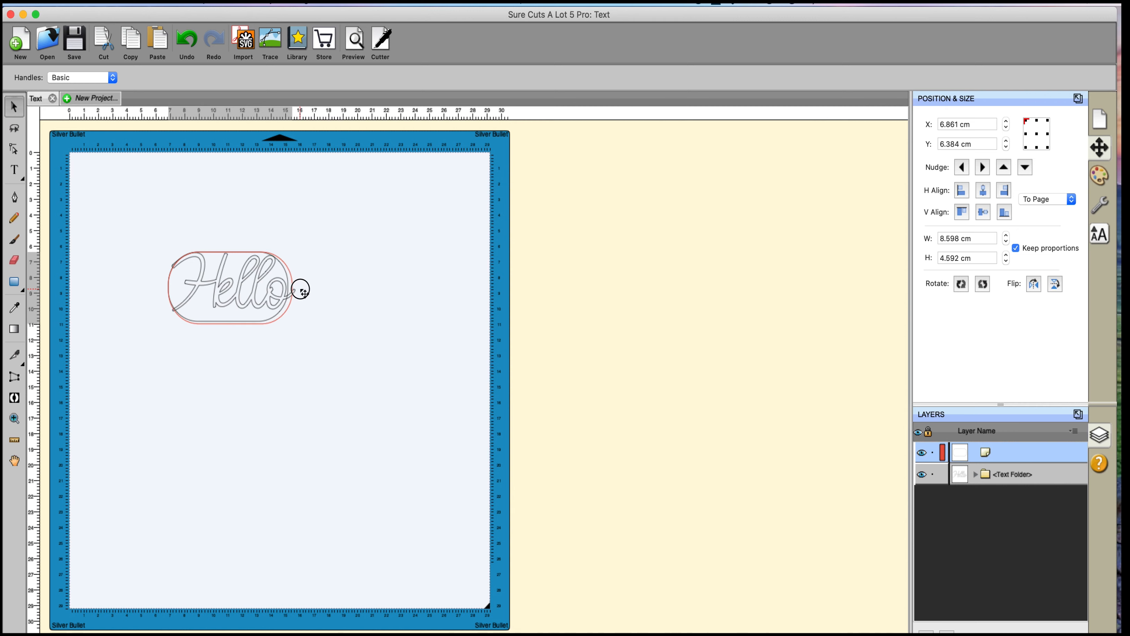
pyautogui.moveTo(300, 289); pyautogui.dragTo(301, 290)
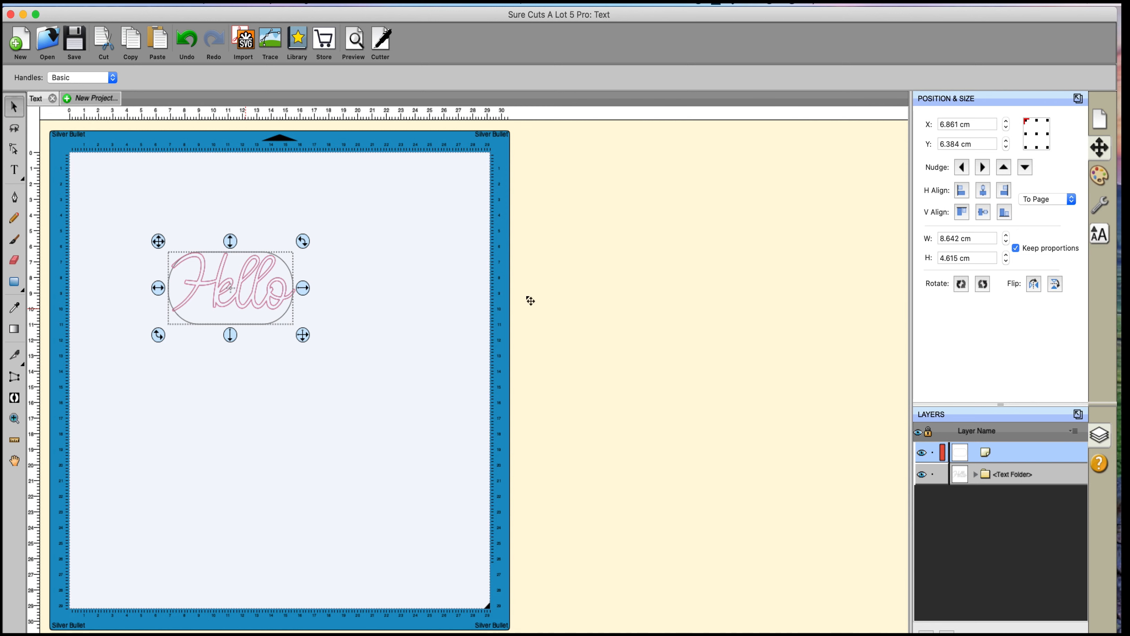
# Turn off keeping proportions and reduce the rounded rectangle's height to about 4 cm
pyautogui.click(1016, 248)
pyautogui.moveTo(231, 337)
pyautogui.mouseDown()
pyautogui.moveTo(235, 320)
pyautogui.moveTo(233, 329)
pyautogui.mouseUp()
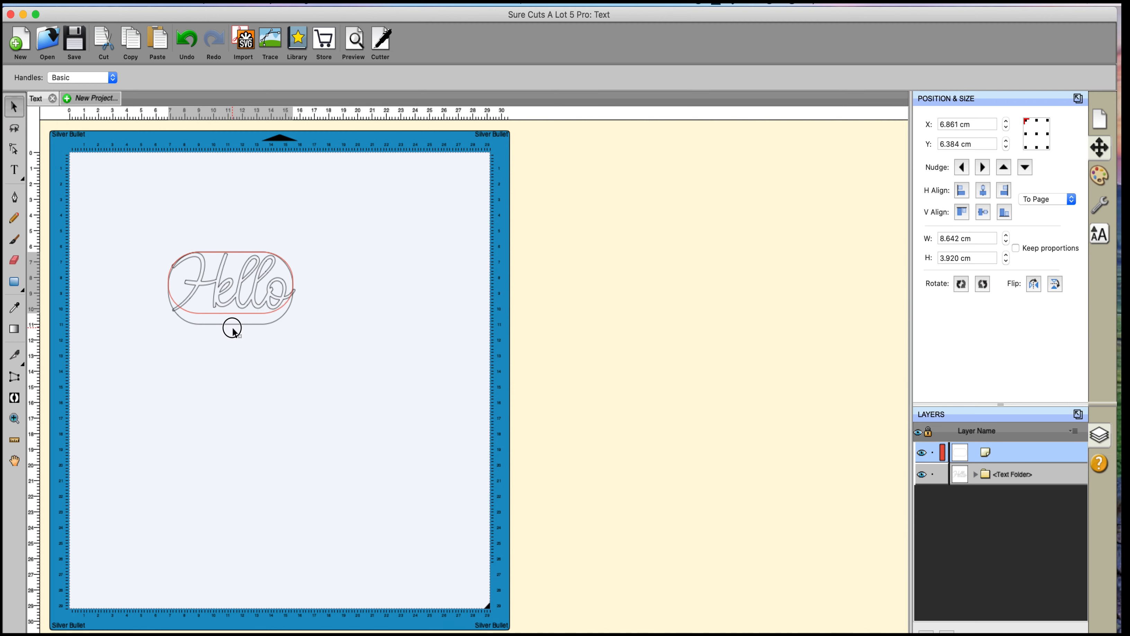
pyautogui.moveTo(233, 328); pyautogui.dragTo(233, 330)
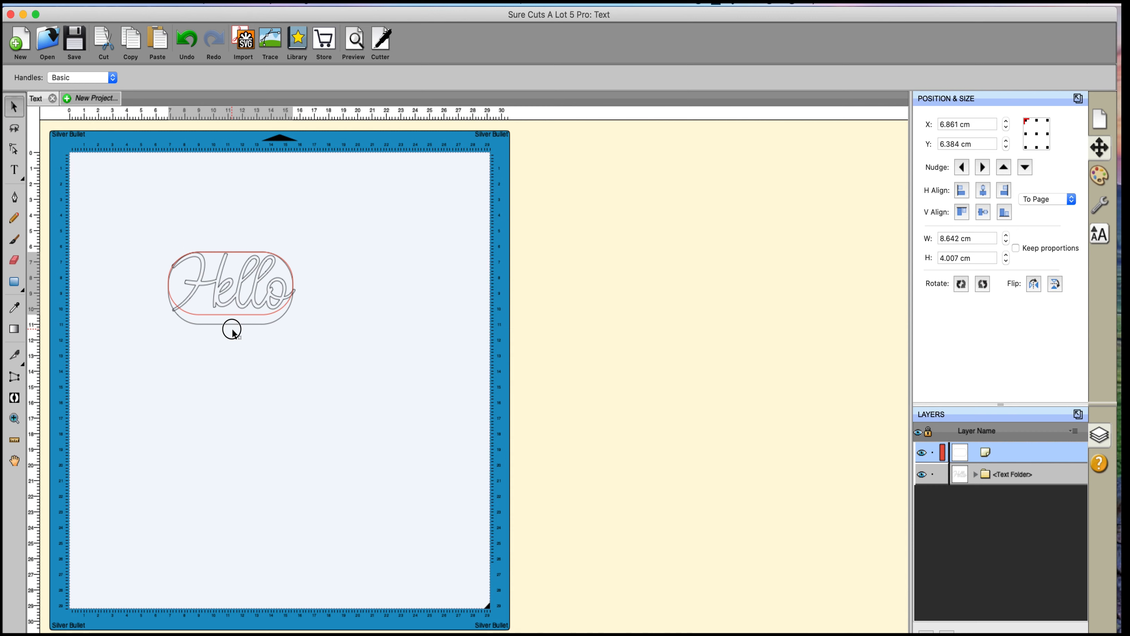
pyautogui.moveTo(232, 331); pyautogui.dragTo(233, 332)
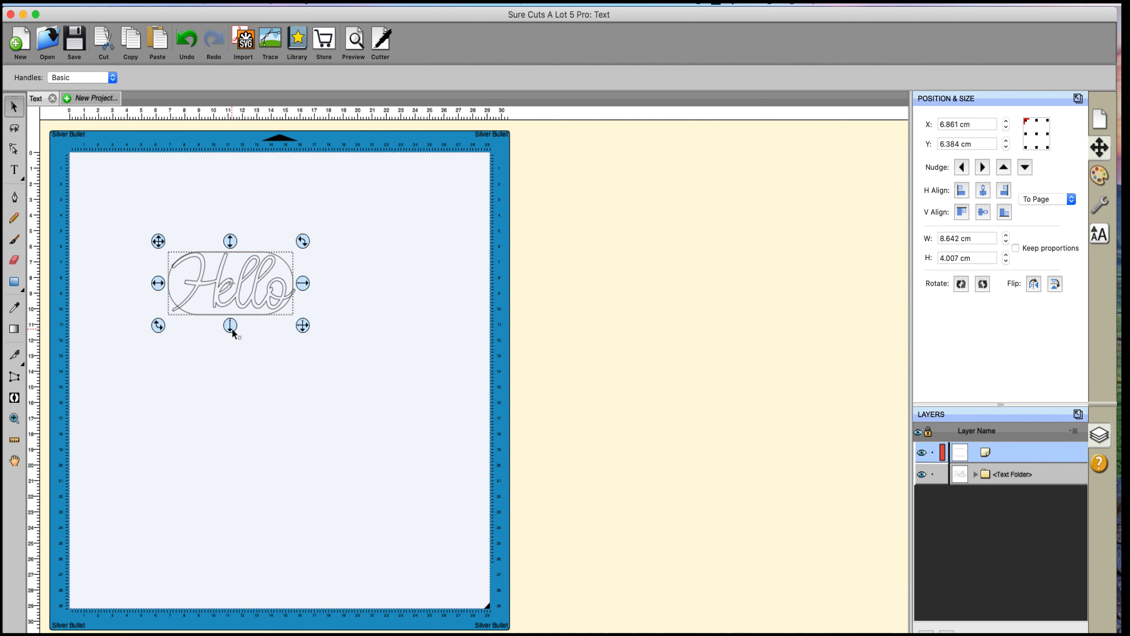
# Centre the rounded rectangle and the "Hello" word horizontally with alignment set to To Selection
pyautogui.moveTo(116, 217); pyautogui.dragTo(427, 430)
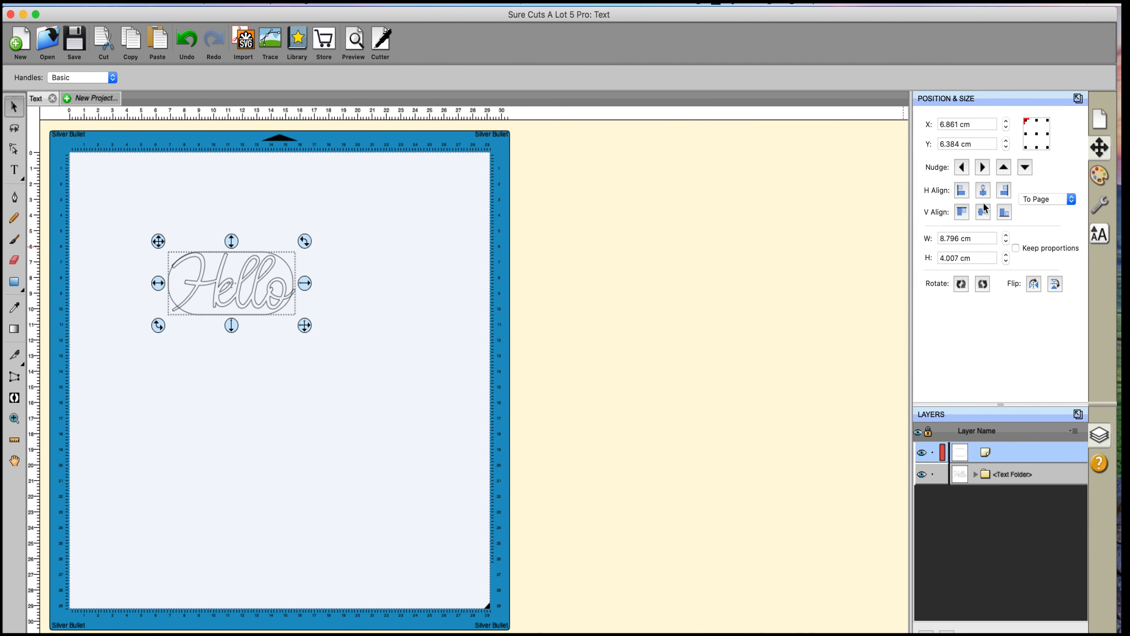
pyautogui.click(1071, 198)
pyautogui.click(1059, 211)
pyautogui.click(985, 190)
pyautogui.click(461, 440)
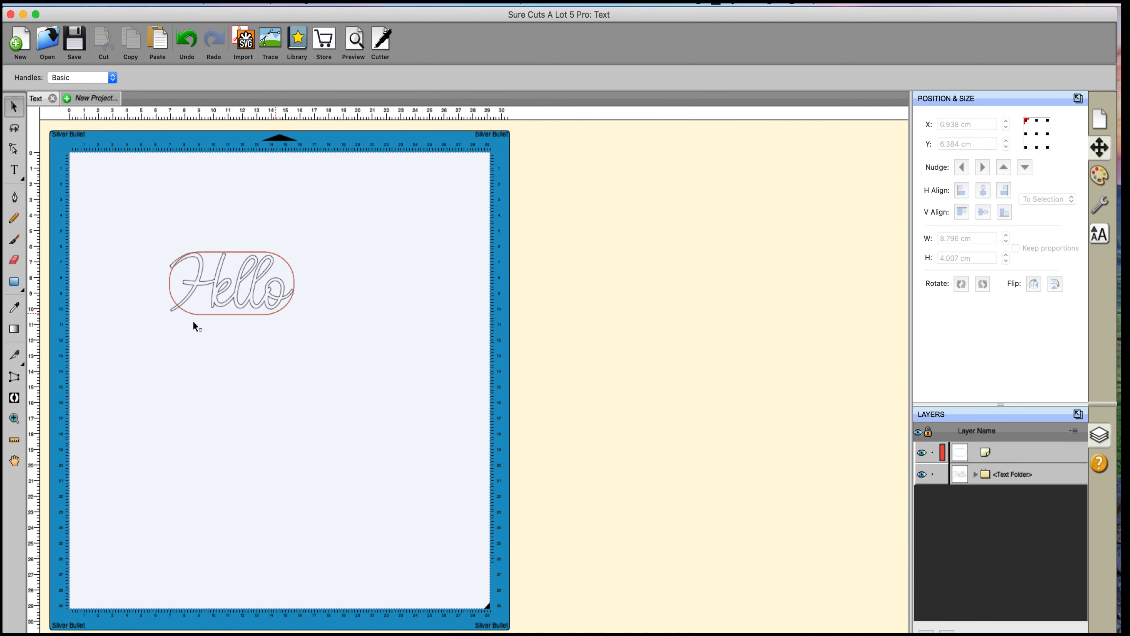
# Nudge the rounded rectangle 0.2 cm left and widen it to about 8.7 cm
pyautogui.click(292, 308)
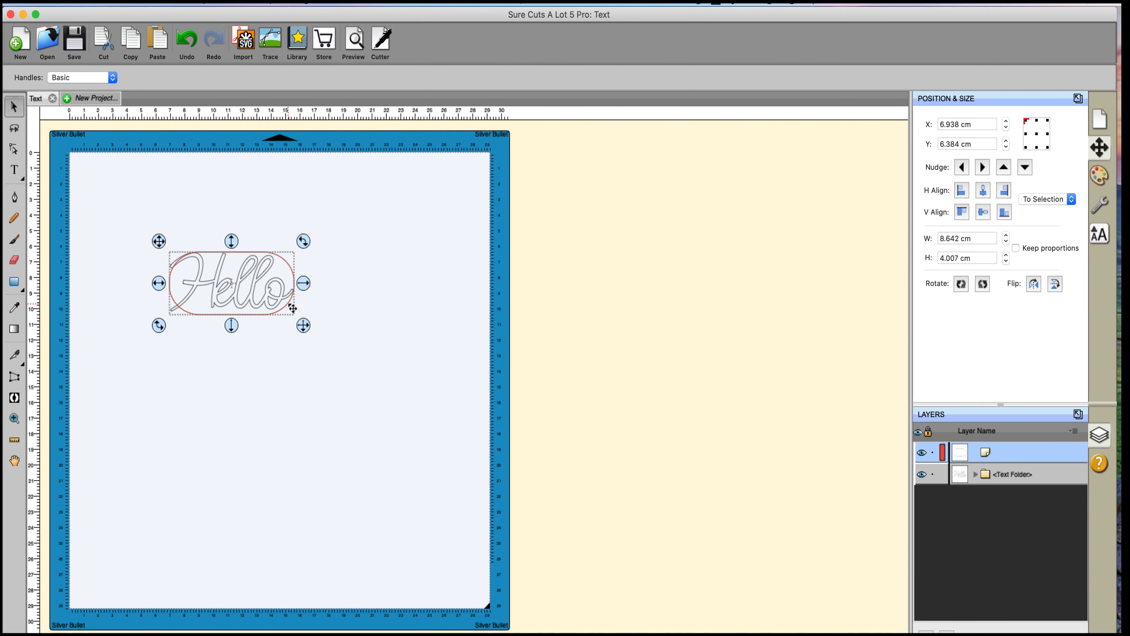
pyautogui.press('Left')
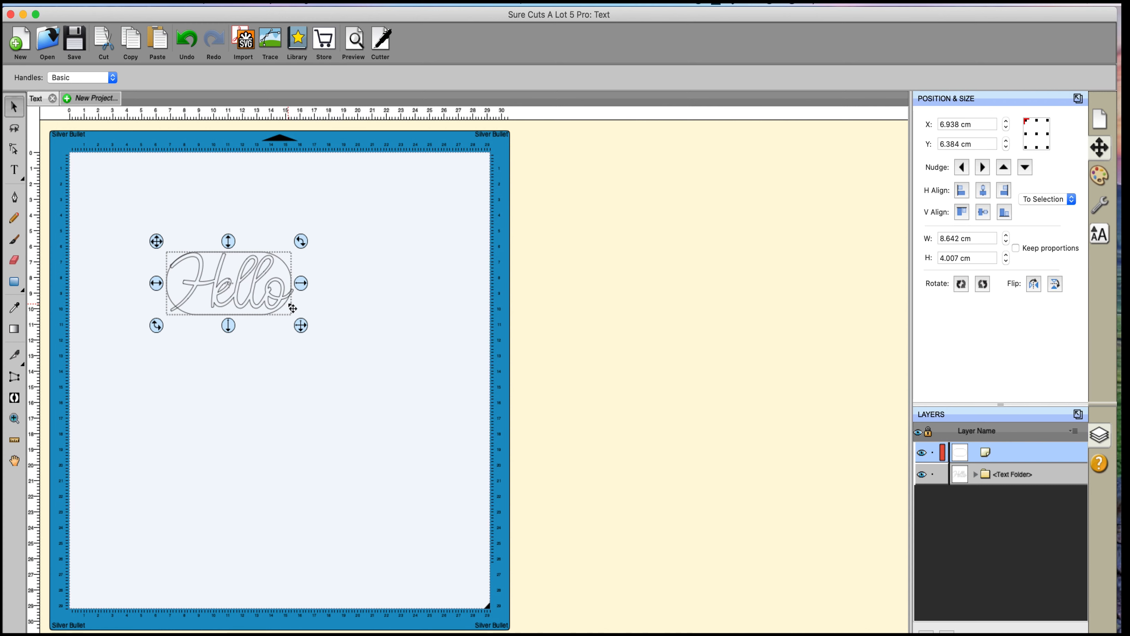
pyautogui.click(311, 309)
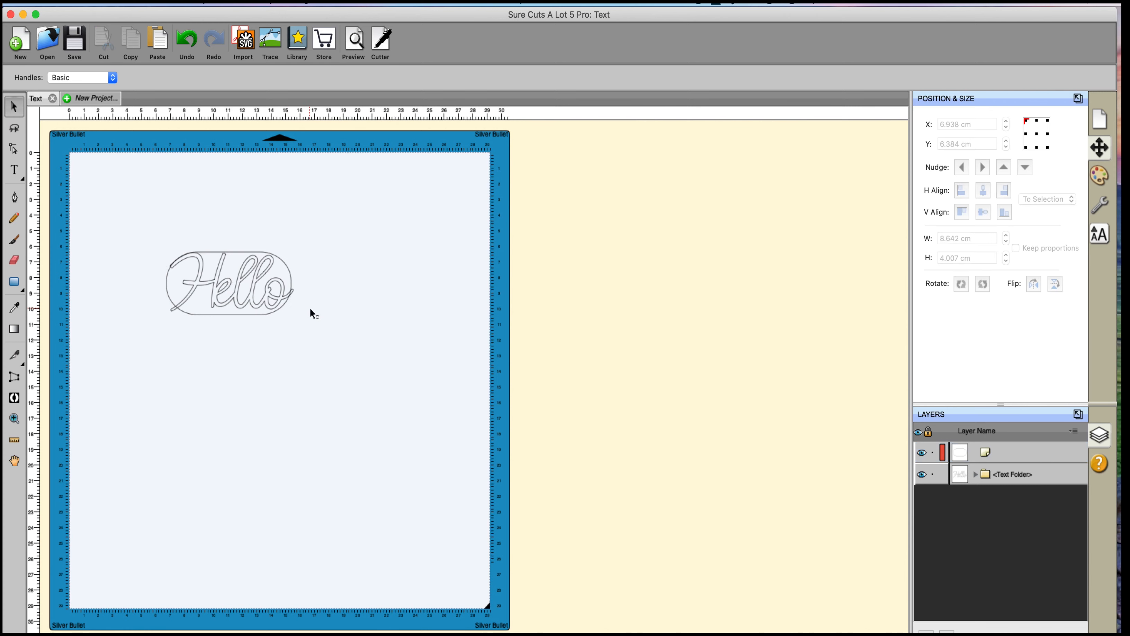
pyautogui.click(294, 283)
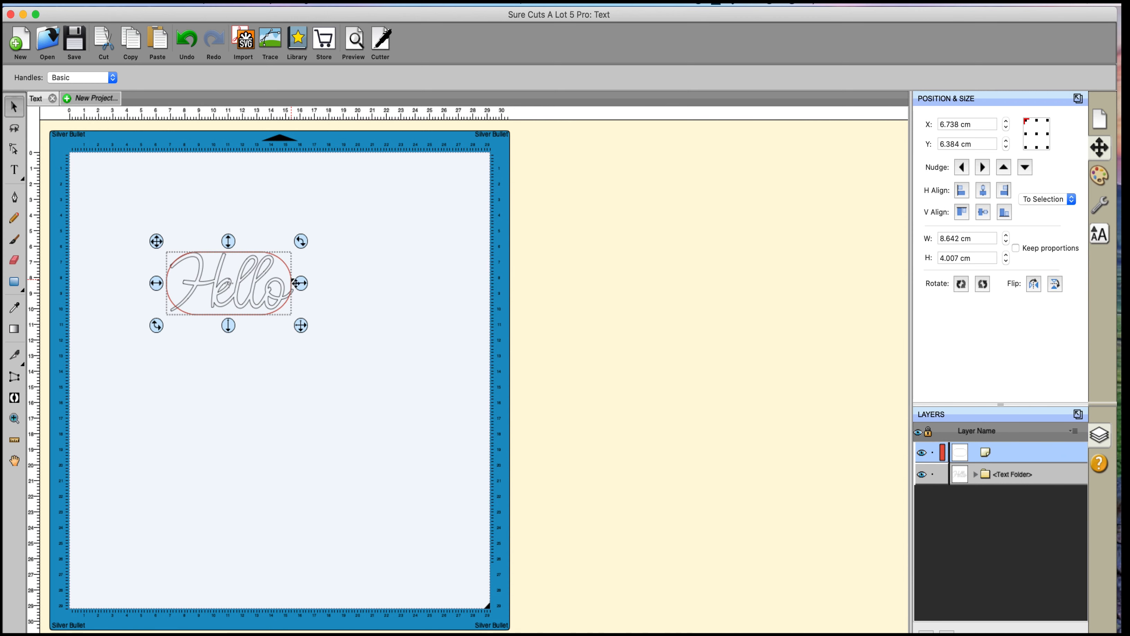
pyautogui.moveTo(301, 284); pyautogui.dragTo(301, 282)
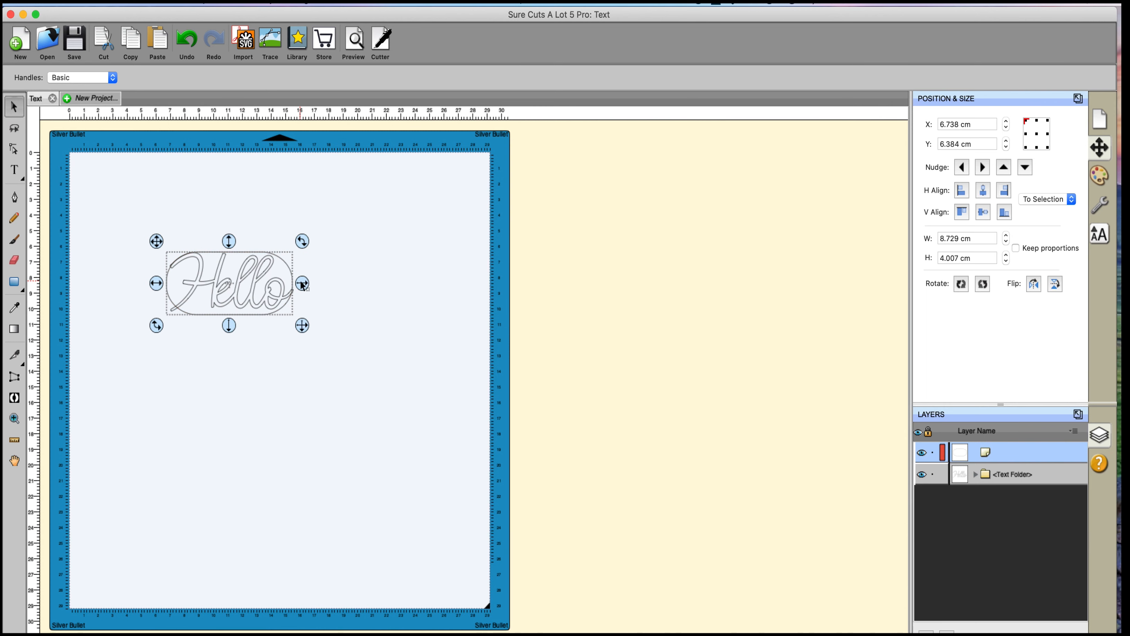
# Nudge the rounded rectangle 0.1 cm down over the "Hello" word and deselect it
pyautogui.click(984, 214)
pyautogui.click(1025, 168)
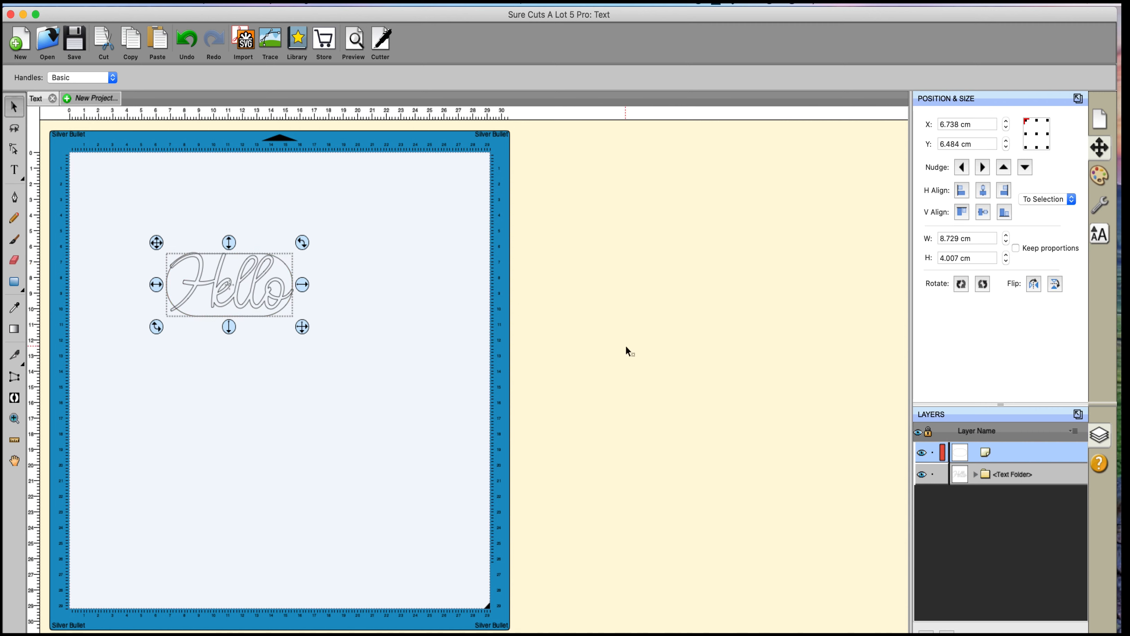
pyautogui.click(389, 432)
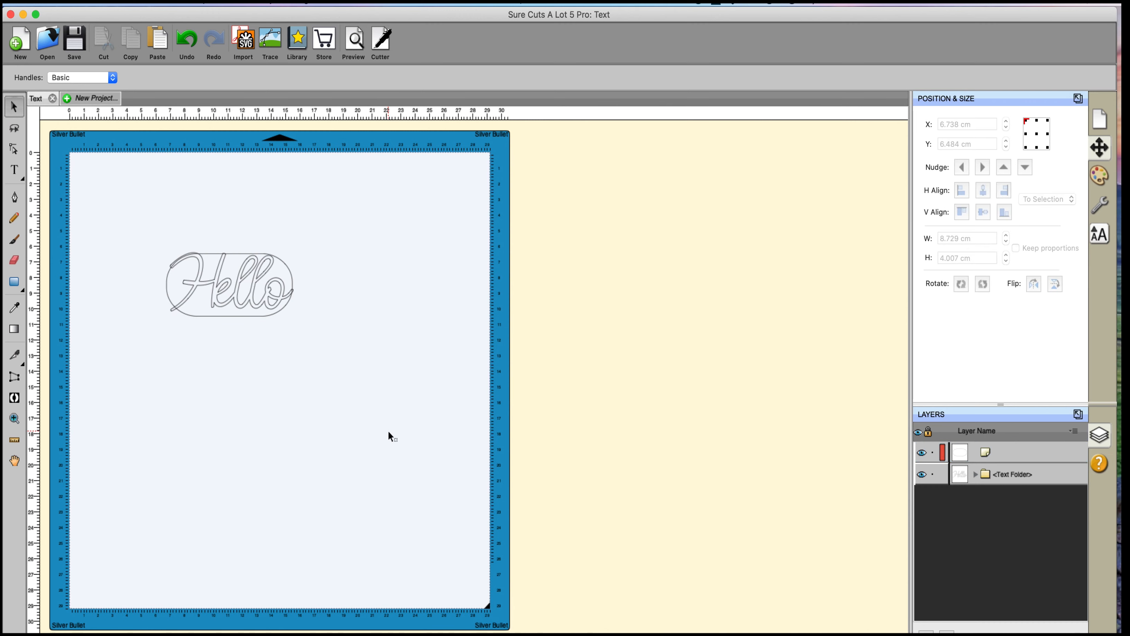
# Hide the "Hello" word so only the rounded rectangle remains on the mat
pyautogui.click(221, 290)
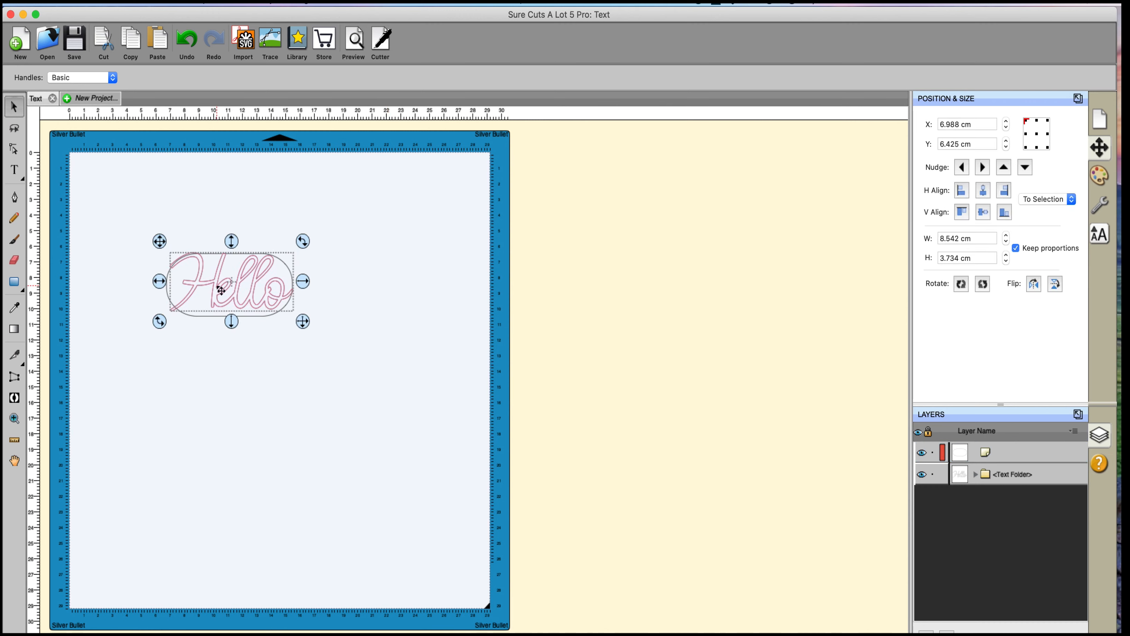
pyautogui.click(205, 2)
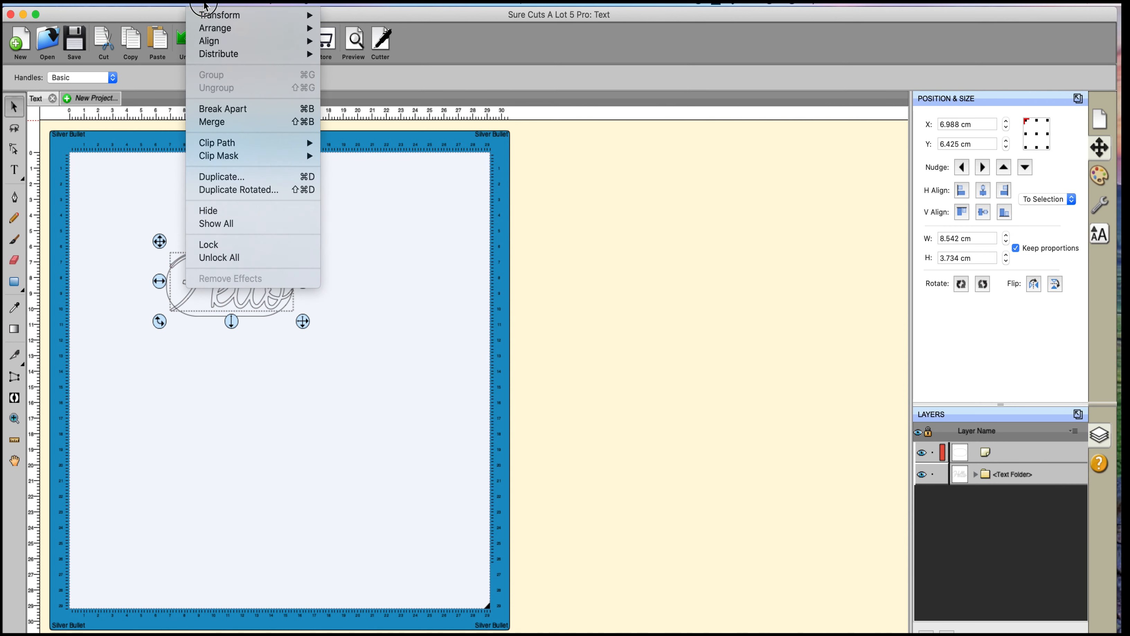
pyautogui.click(209, 210)
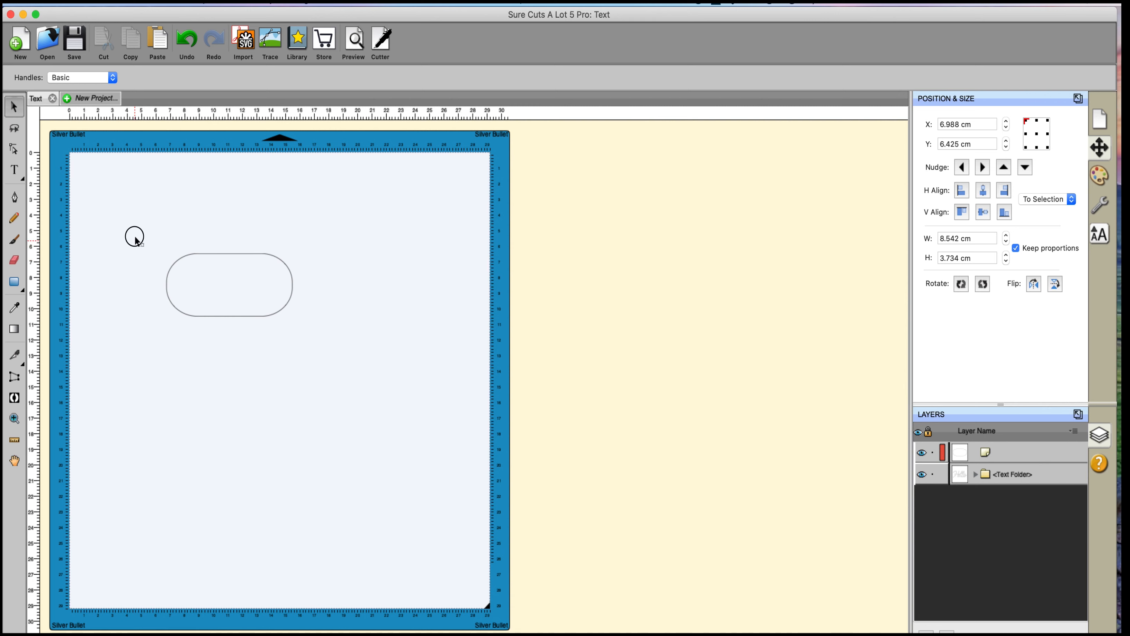
# Add a 0.500 cm Shadow Layer around the rounded rectangle
pyautogui.moveTo(134, 235); pyautogui.dragTo(373, 454)
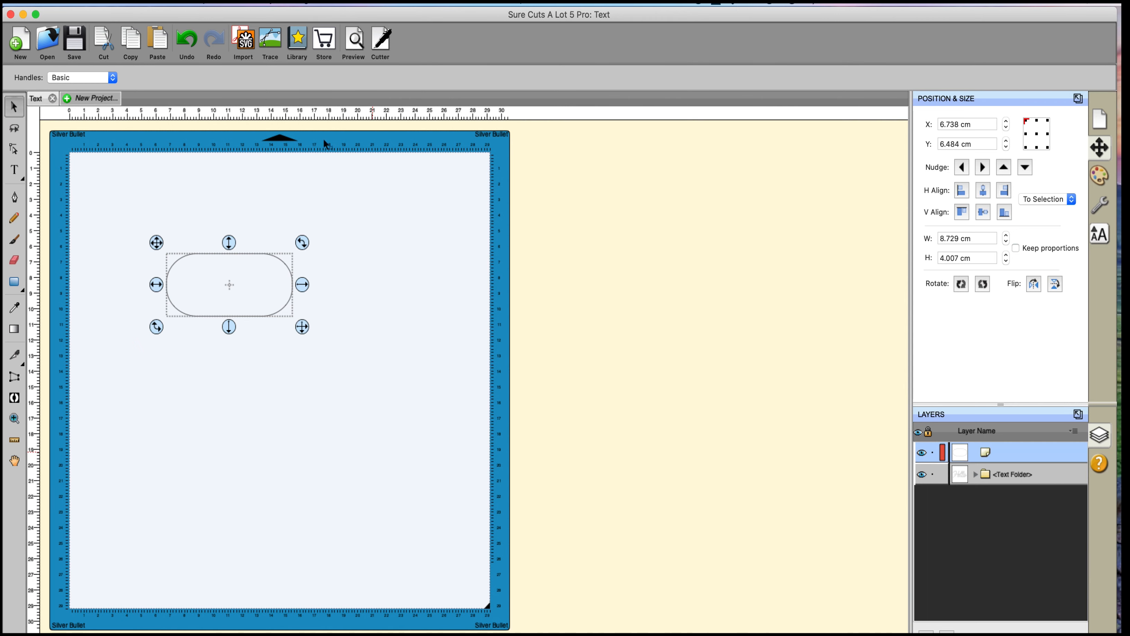
pyautogui.click(338, 4)
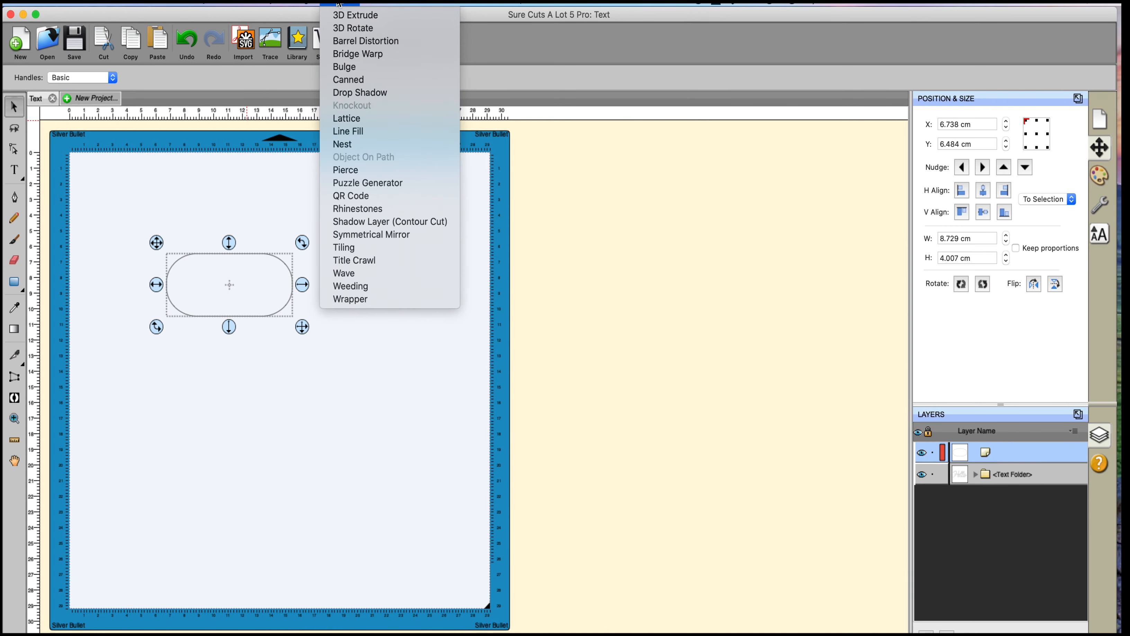
pyautogui.click(369, 223)
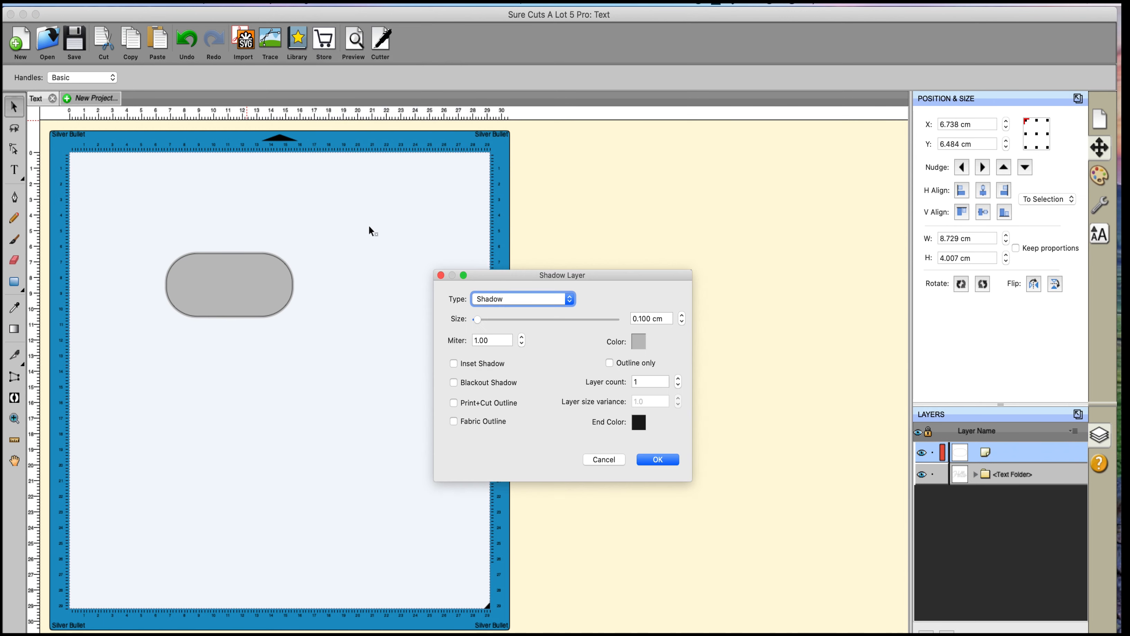
pyautogui.click(682, 316)
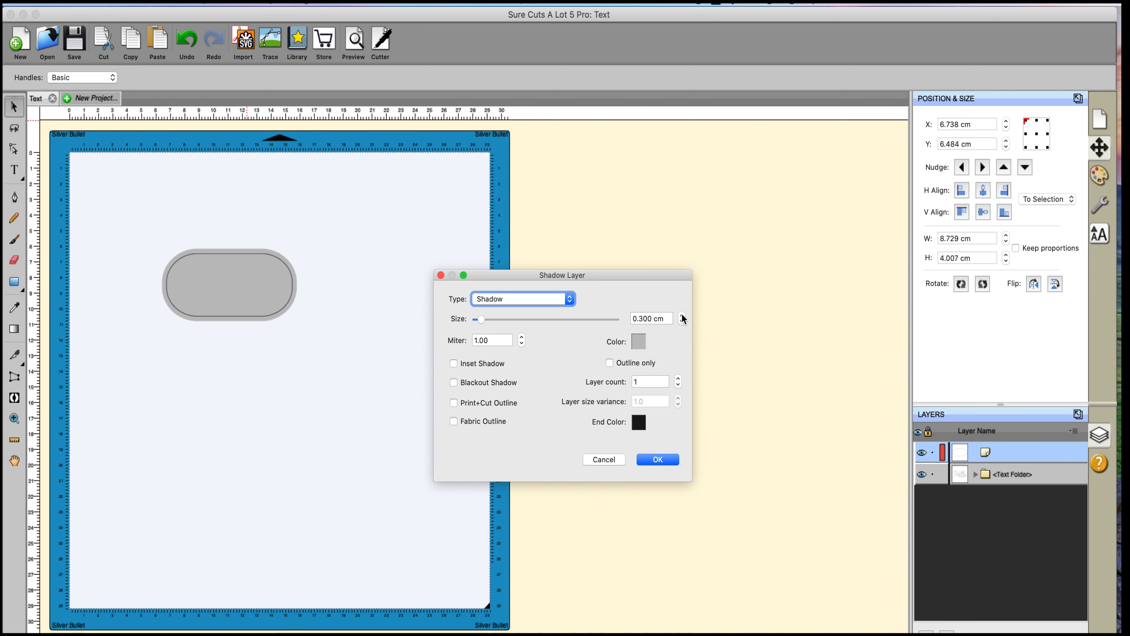
pyautogui.click(682, 316)
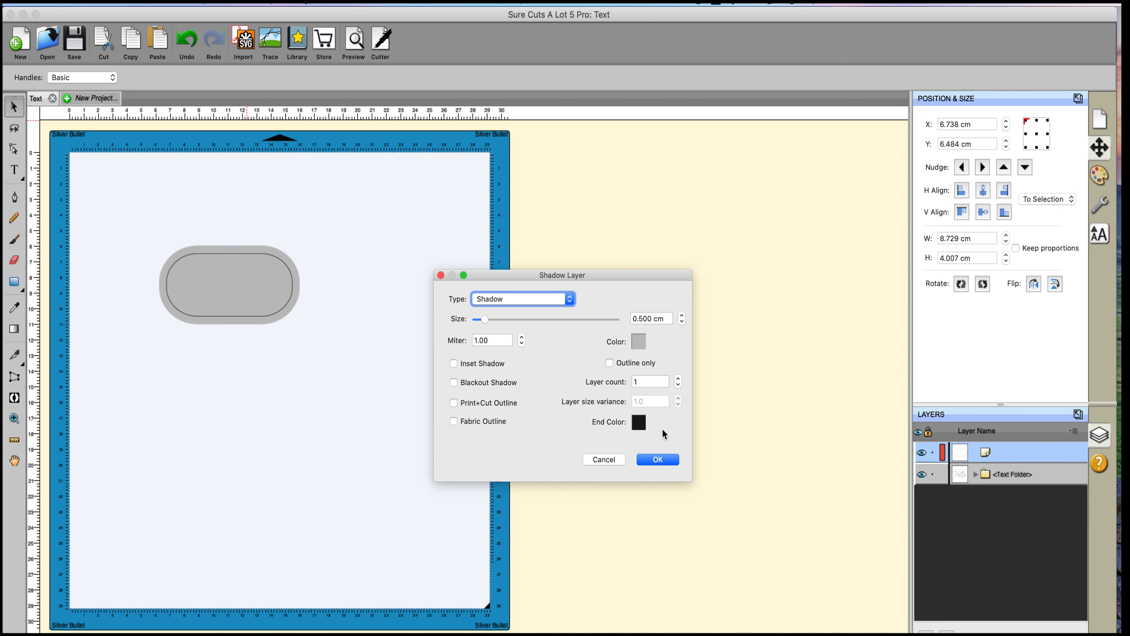
pyautogui.click(657, 460)
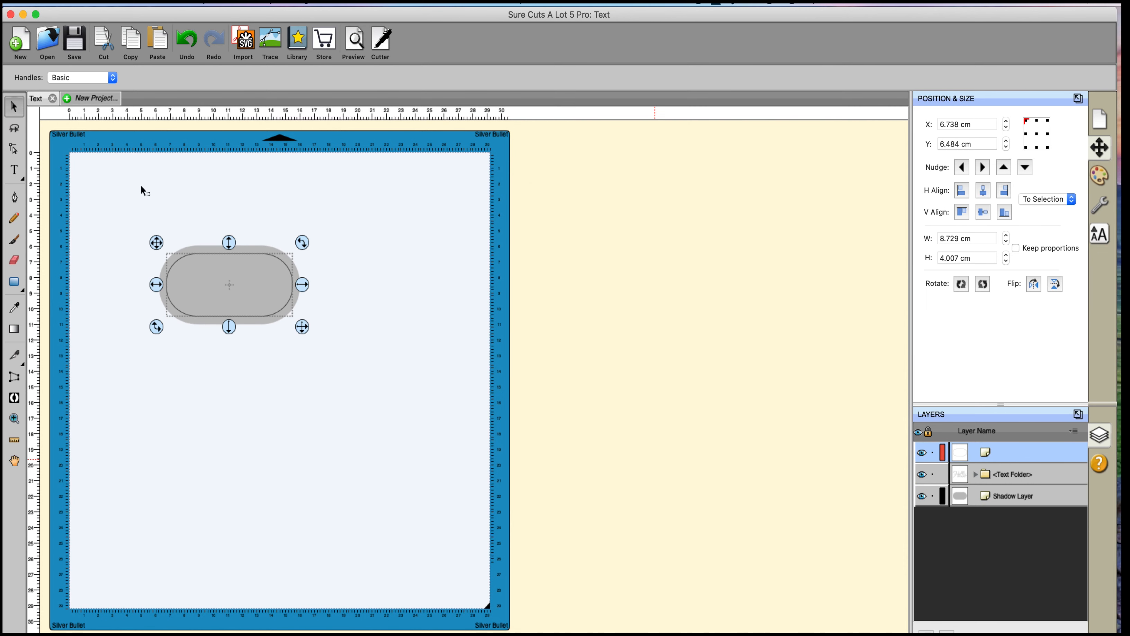
# Combine the rounded rectangle and its shadow layer with Exclude to form a ring-shaped frame
pyautogui.moveTo(122, 210); pyautogui.dragTo(395, 427)
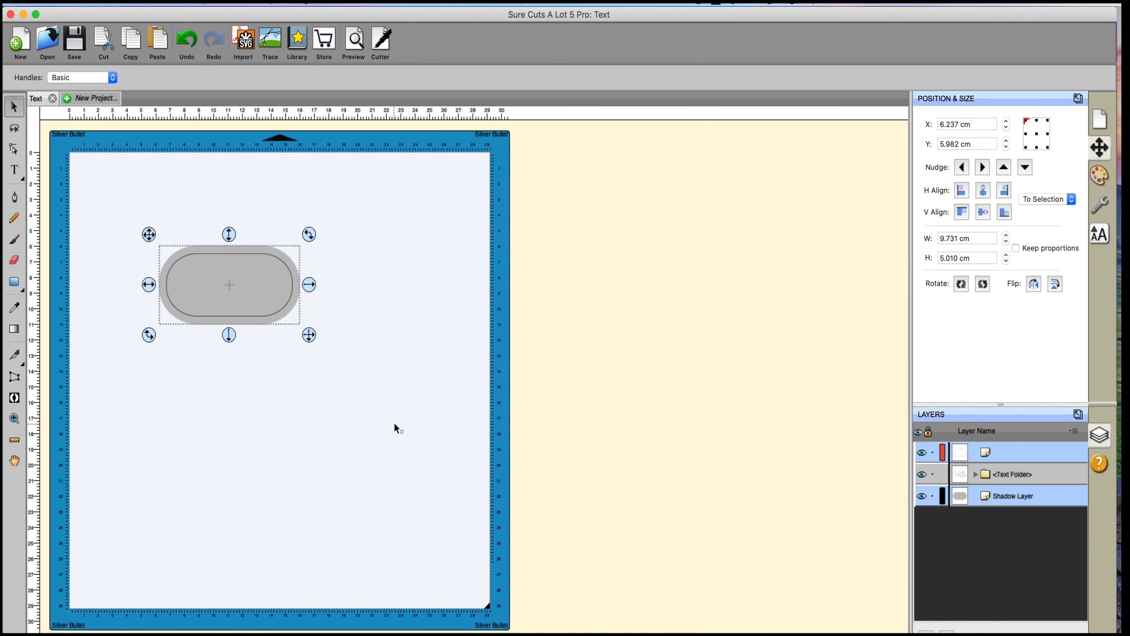
pyautogui.click(248, 3)
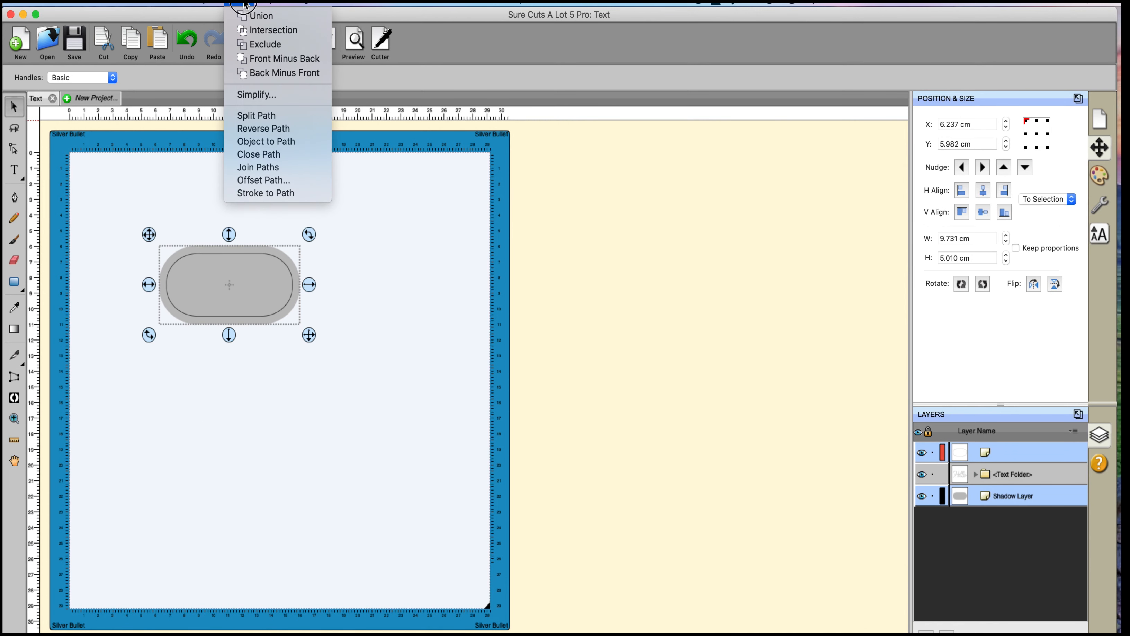
pyautogui.click(256, 44)
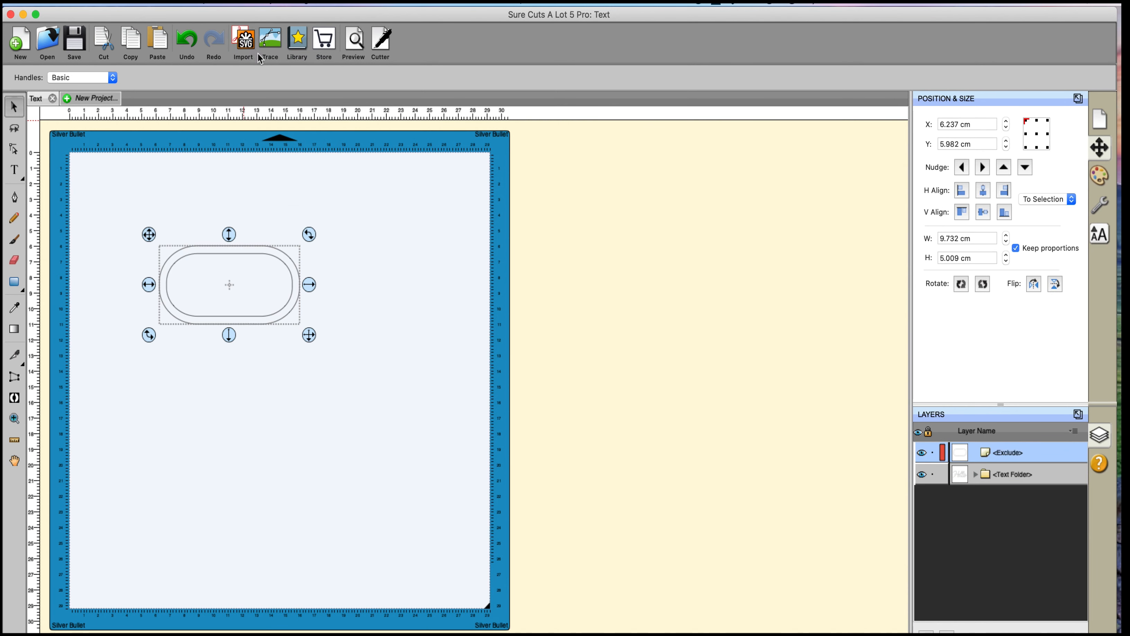
# Unhide the "Hello" word and combine it with the rounded ring frame using Union
pyautogui.click(198, 4)
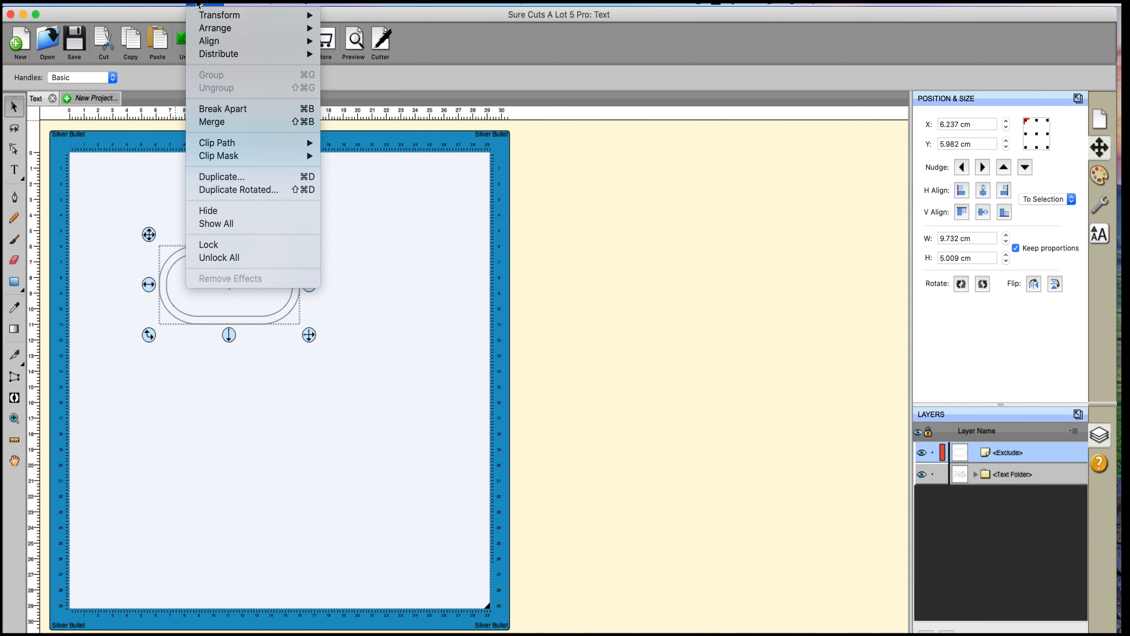
pyautogui.click(219, 225)
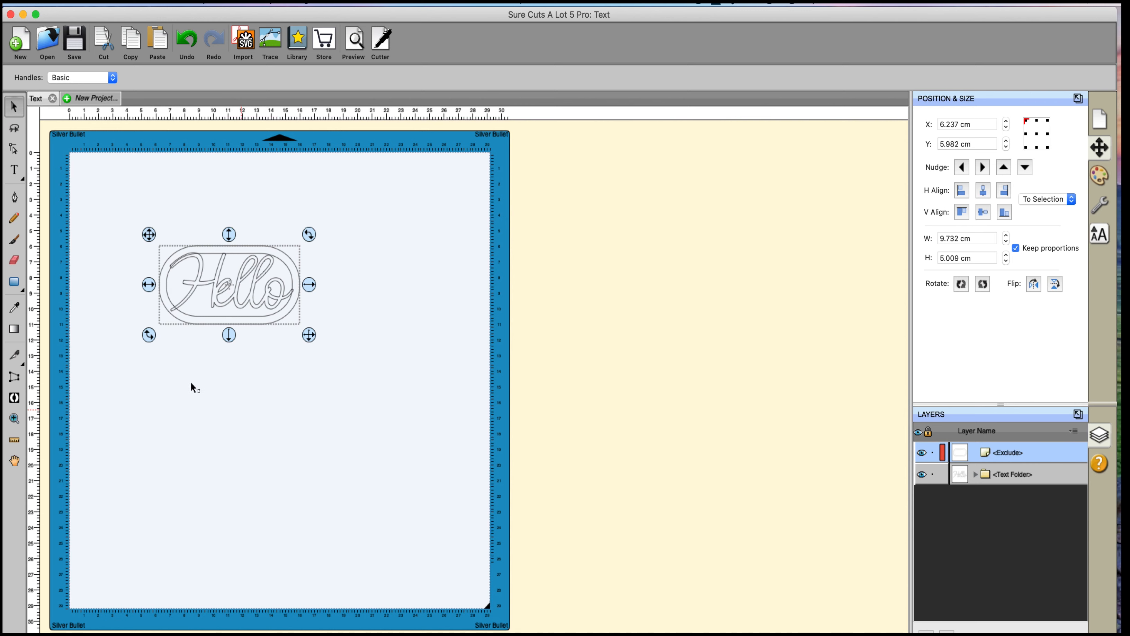
pyautogui.moveTo(124, 218); pyautogui.dragTo(364, 473)
pyautogui.click(240, 2)
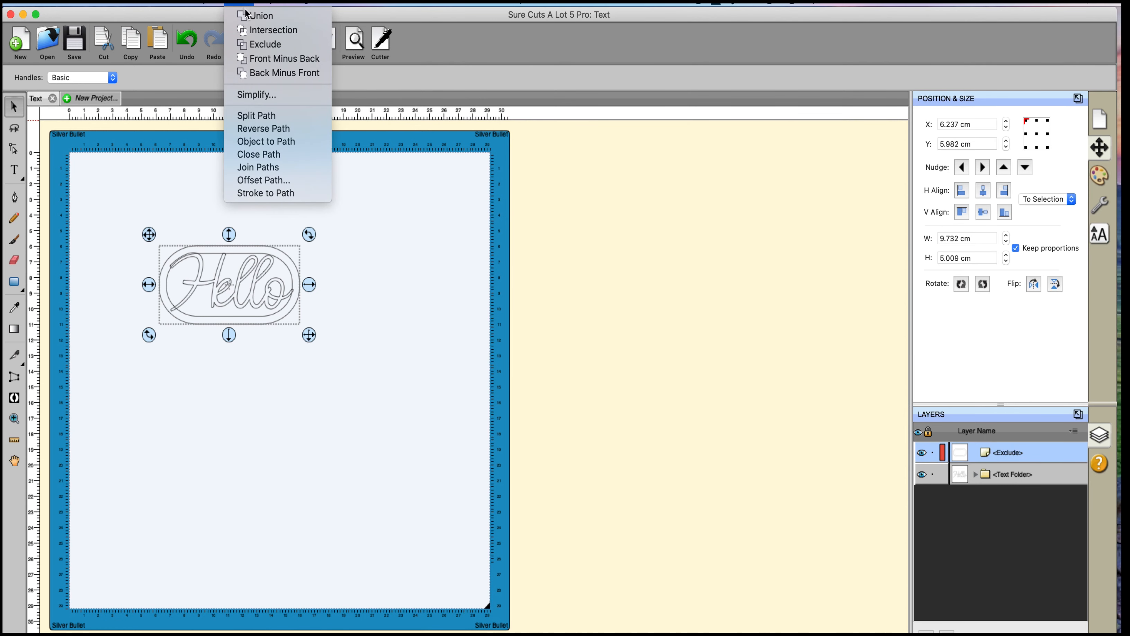
pyautogui.click(247, 16)
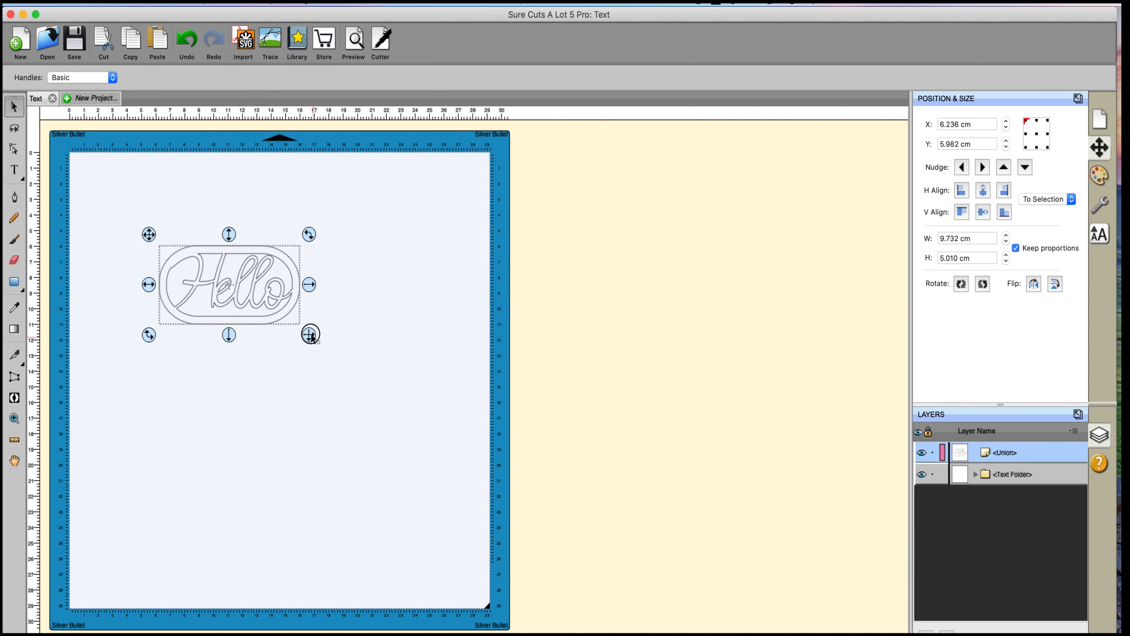
# Enlarge the united "Hello" frame proportionally to about 29.6 by 15.2 cm, move it up and left, and deselect it
pyautogui.moveTo(312, 337); pyautogui.dragTo(598, 495)
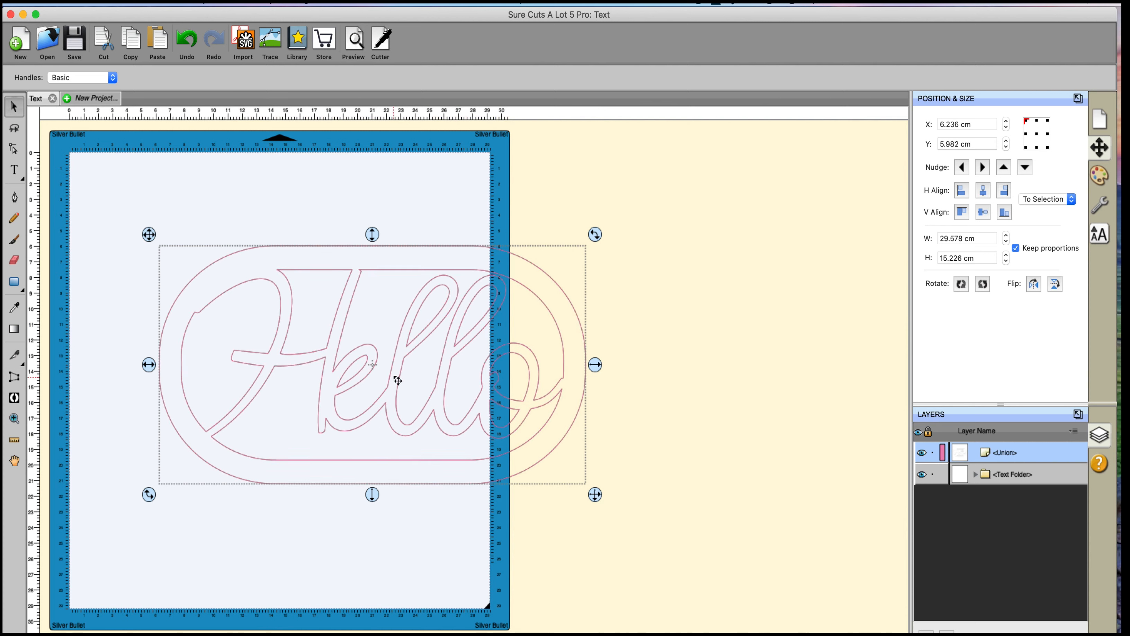
pyautogui.moveTo(393, 376); pyautogui.dragTo(353, 340)
pyautogui.click(655, 498)
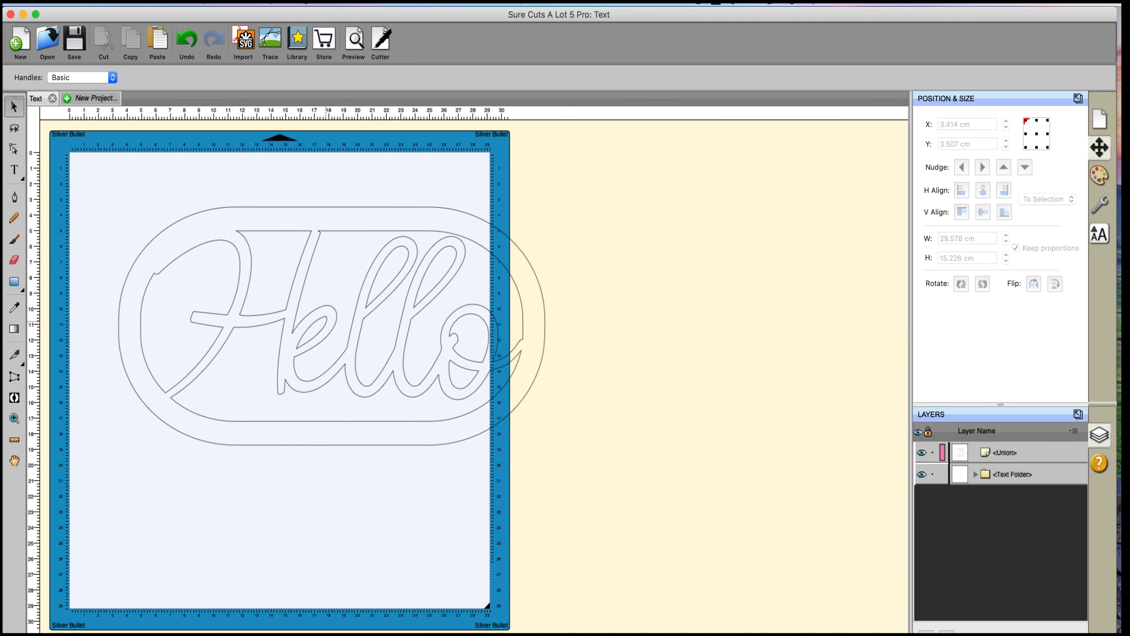
# Show the text settings and review the available sizing options, keeping Standard
pyautogui.click(1101, 234)
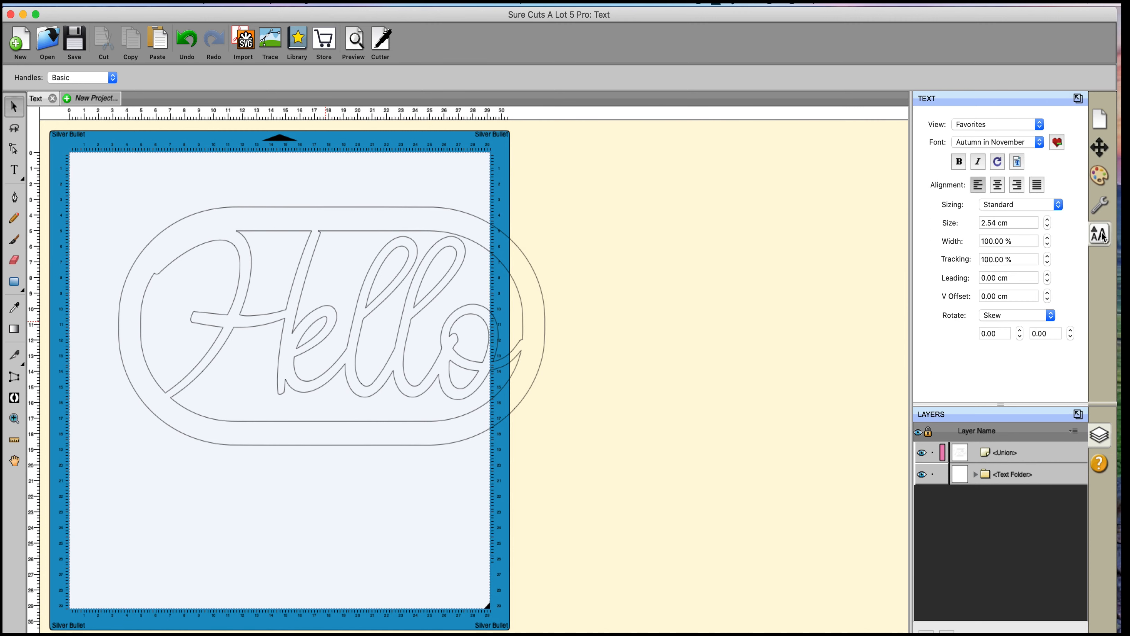
pyautogui.click(1059, 206)
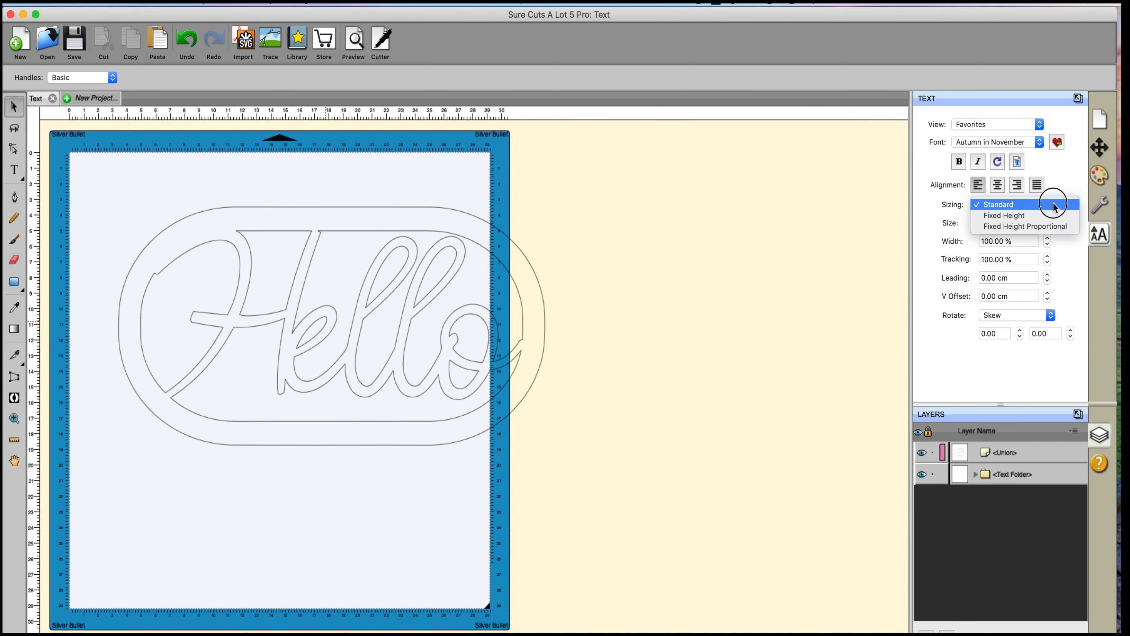
pyautogui.click(1053, 204)
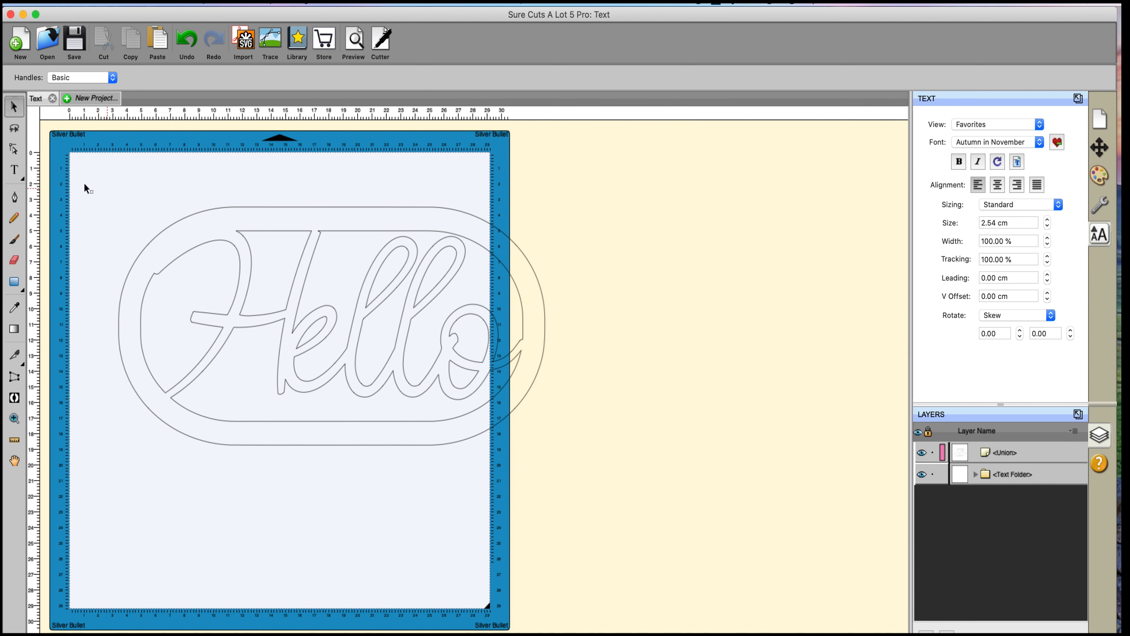
# Delete the united "Hello" frame and draw a plain wide rectangle across the middle of the mat
pyautogui.moveTo(84, 183); pyautogui.dragTo(681, 560)
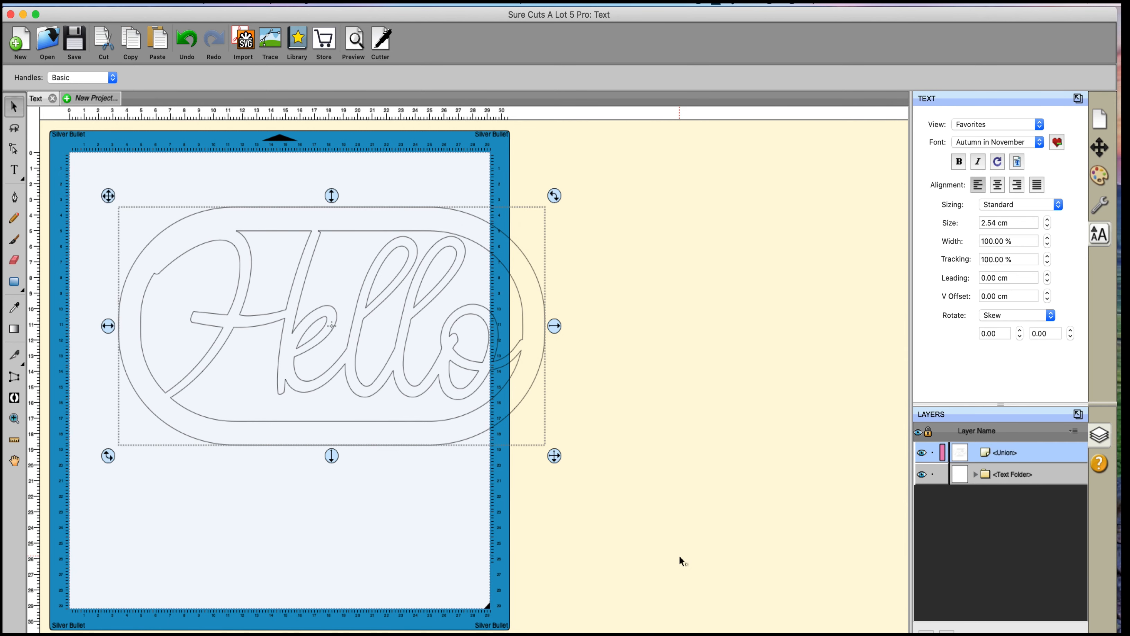
pyautogui.press('Delete')
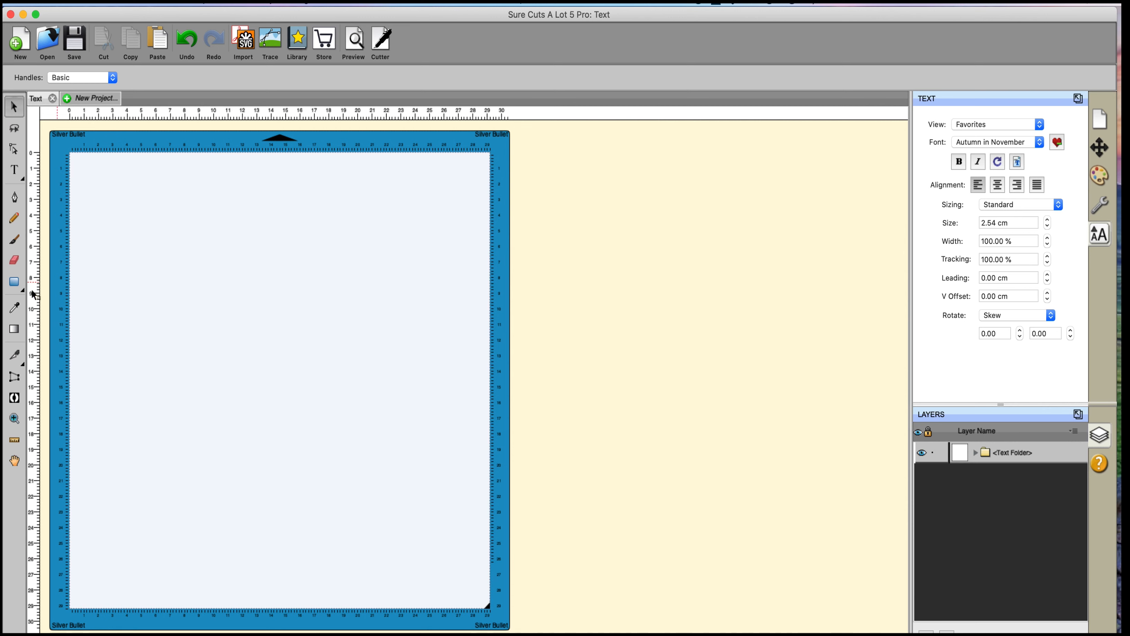
pyautogui.click(16, 285)
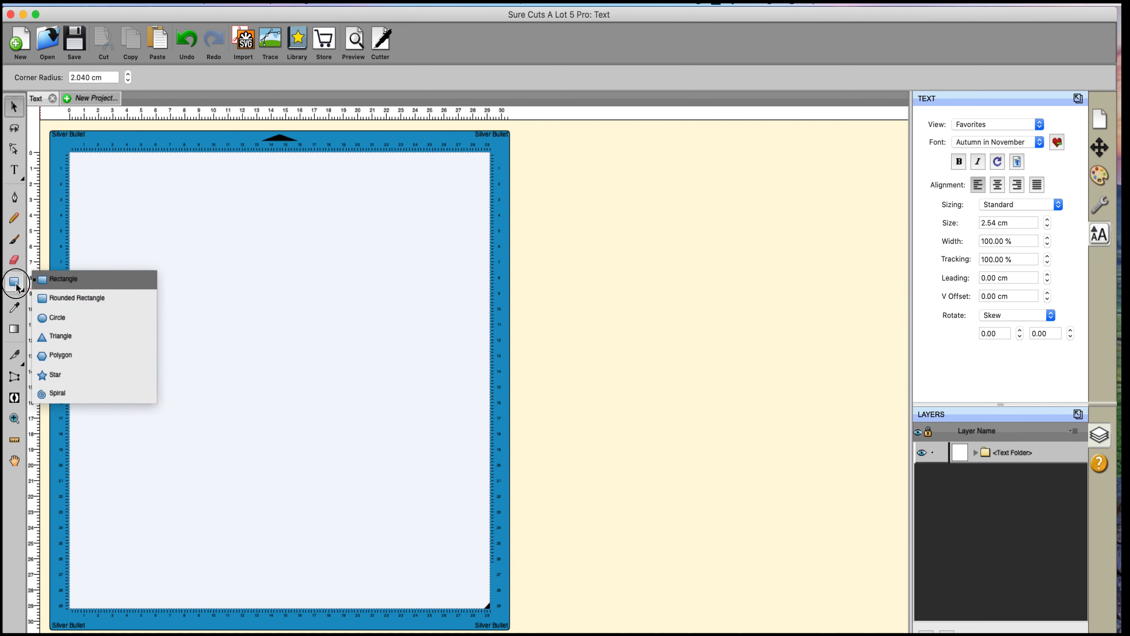
pyautogui.moveTo(183, 235); pyautogui.dragTo(520, 427)
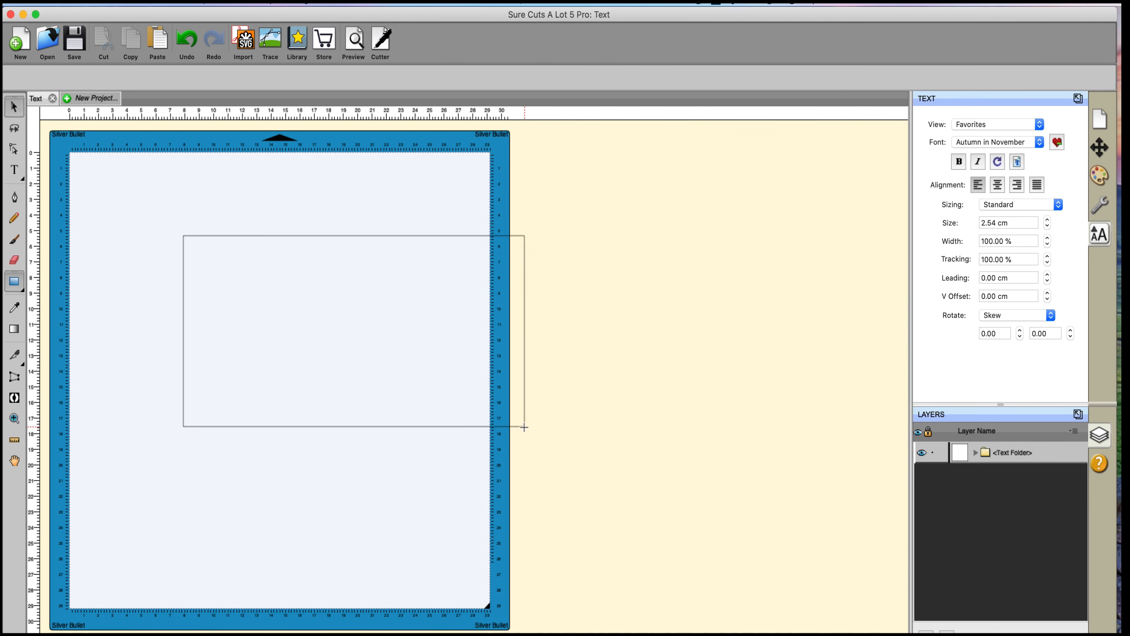
pyautogui.click(14, 107)
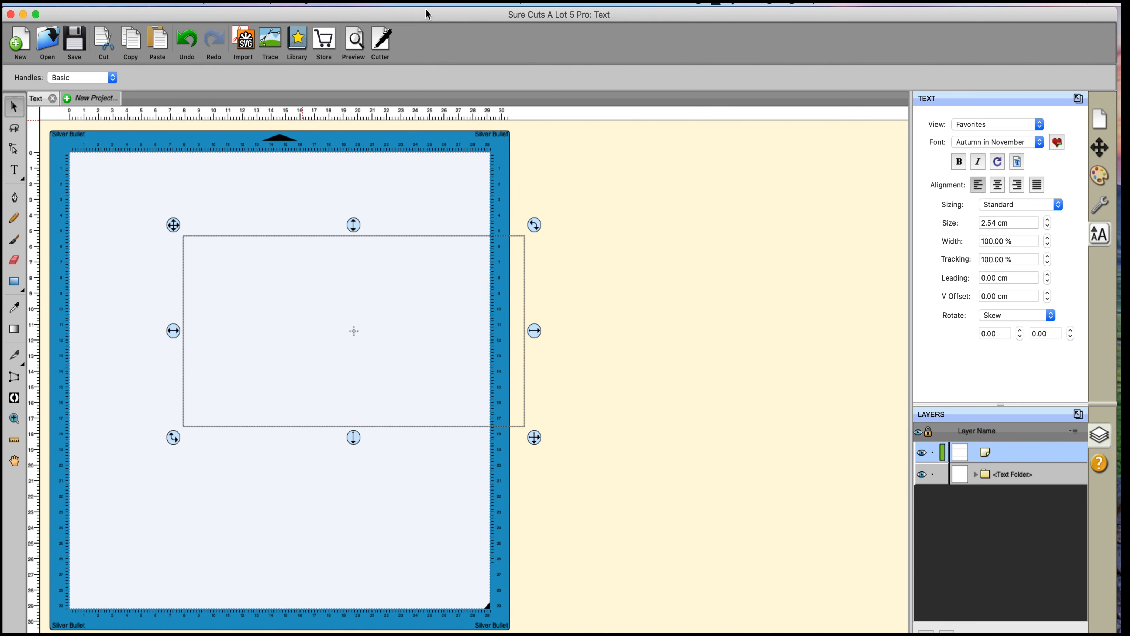
# Add a Shadow Layer to the rectangle with Inset Shadow enabled and the size raised past 0.730 cm
pyautogui.click(340, 5)
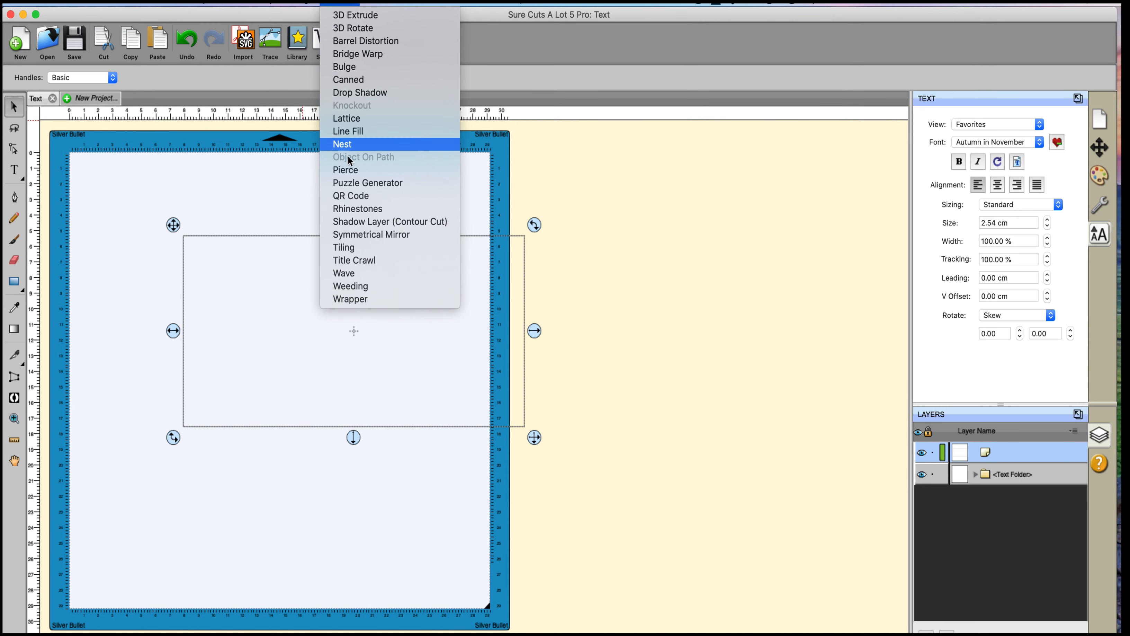
pyautogui.click(352, 222)
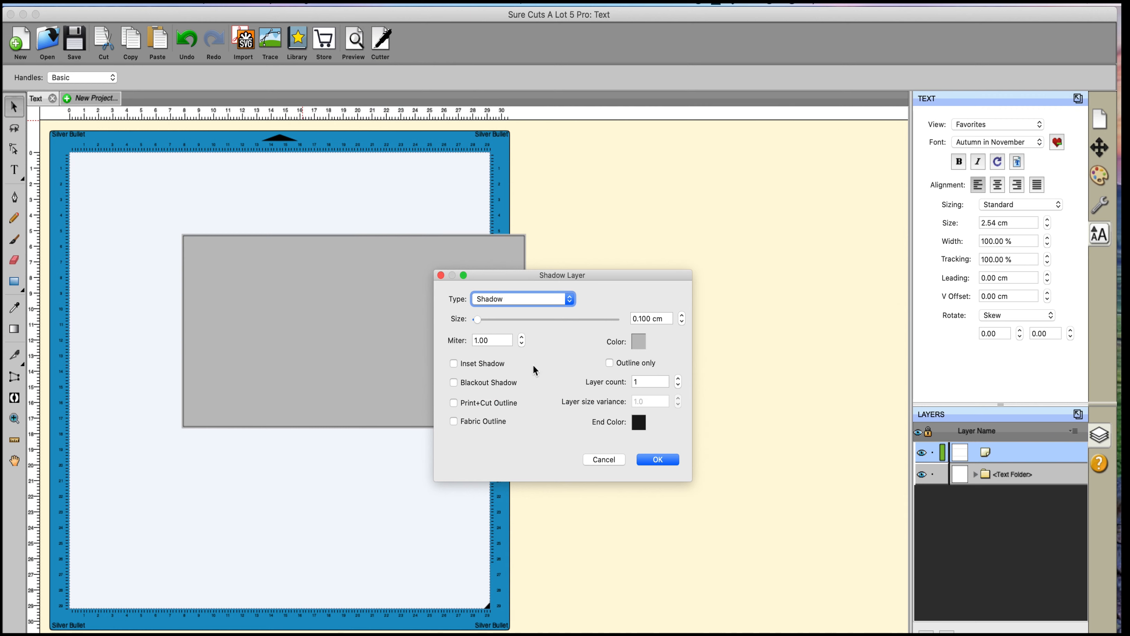
pyautogui.click(455, 364)
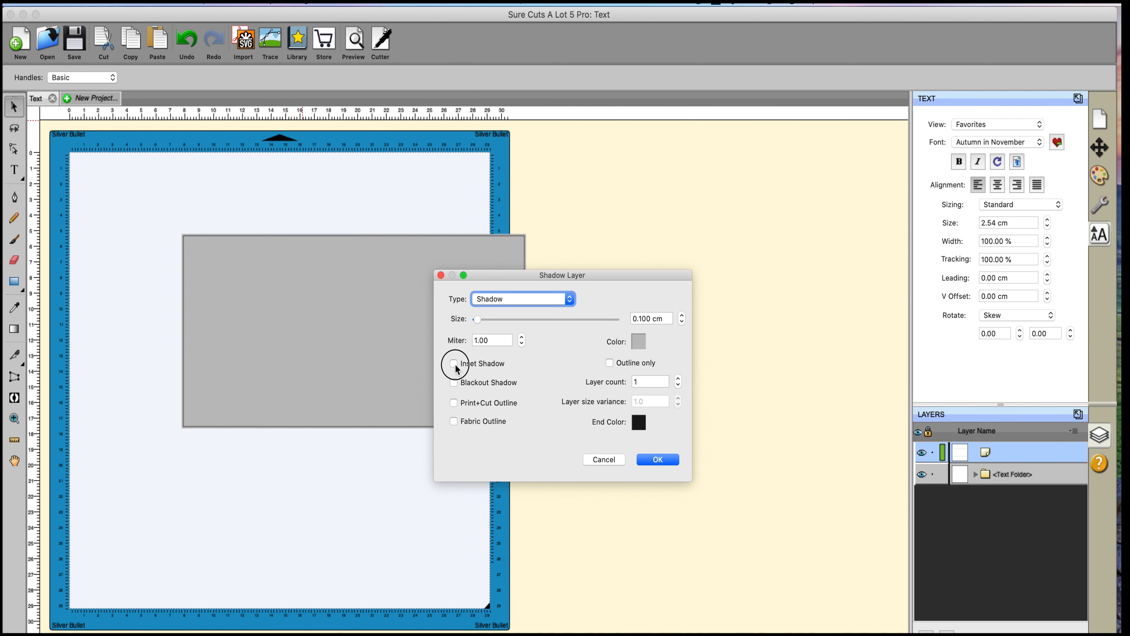
pyautogui.click(683, 315)
pyautogui.click(683, 315)
pyautogui.click(682, 315)
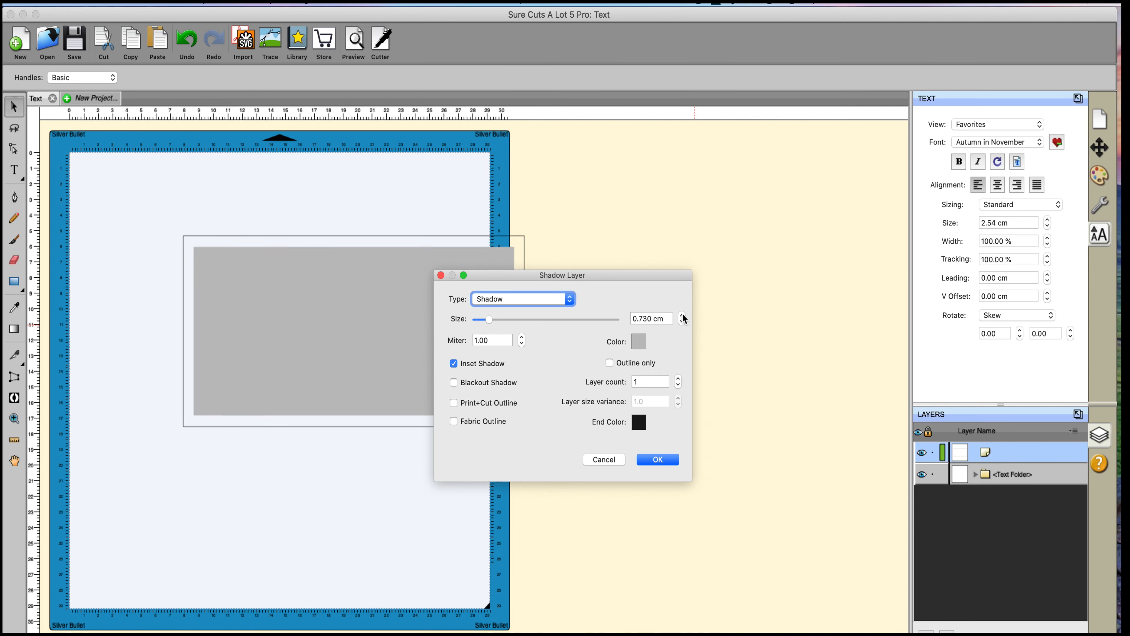
pyautogui.click(682, 316)
pyautogui.click(658, 459)
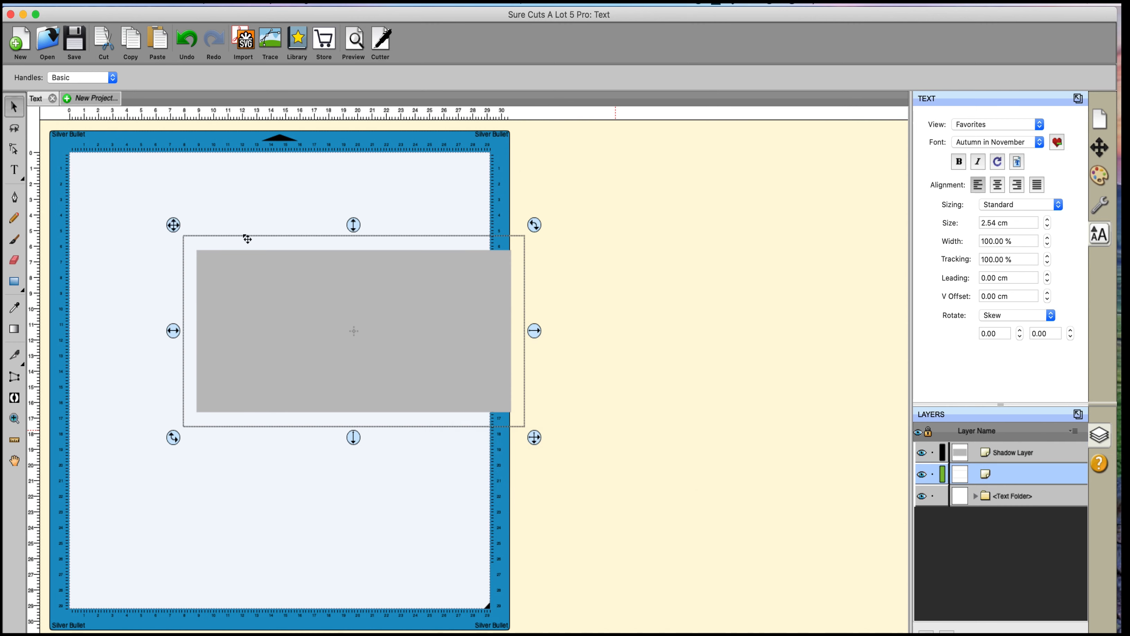
# Combine the rectangle and its inset shadow with Exclude to form a rectangular frame, and move it fully onto the mat
pyautogui.moveTo(114, 200); pyautogui.dragTo(587, 253)
pyautogui.moveTo(666, 459); pyautogui.dragTo(641, 608)
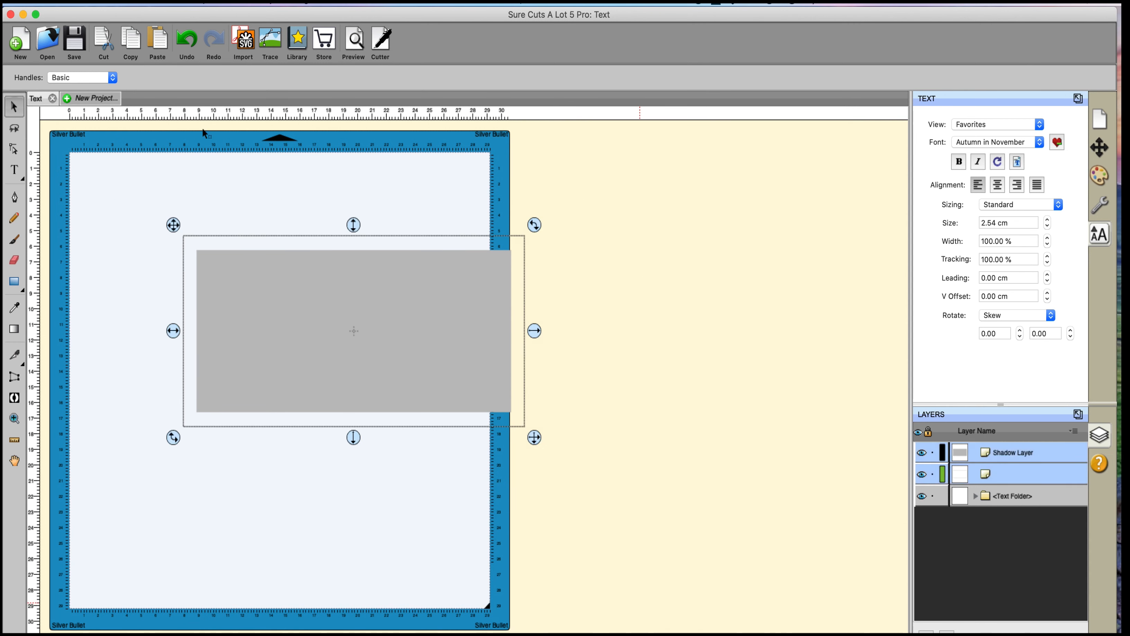
pyautogui.click(239, 5)
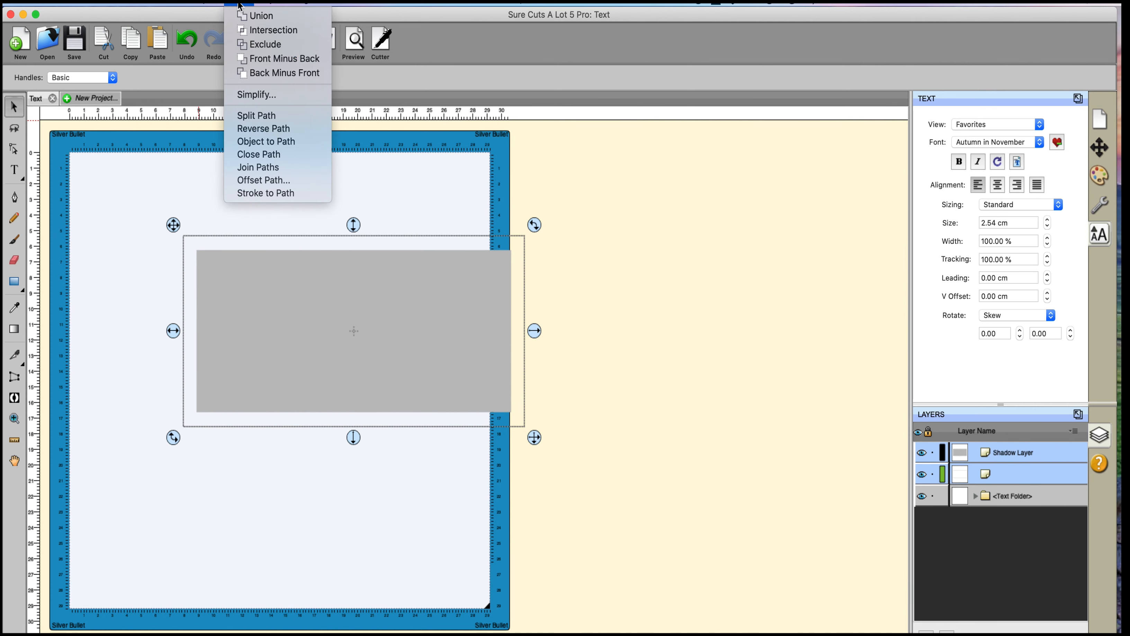
pyautogui.click(248, 45)
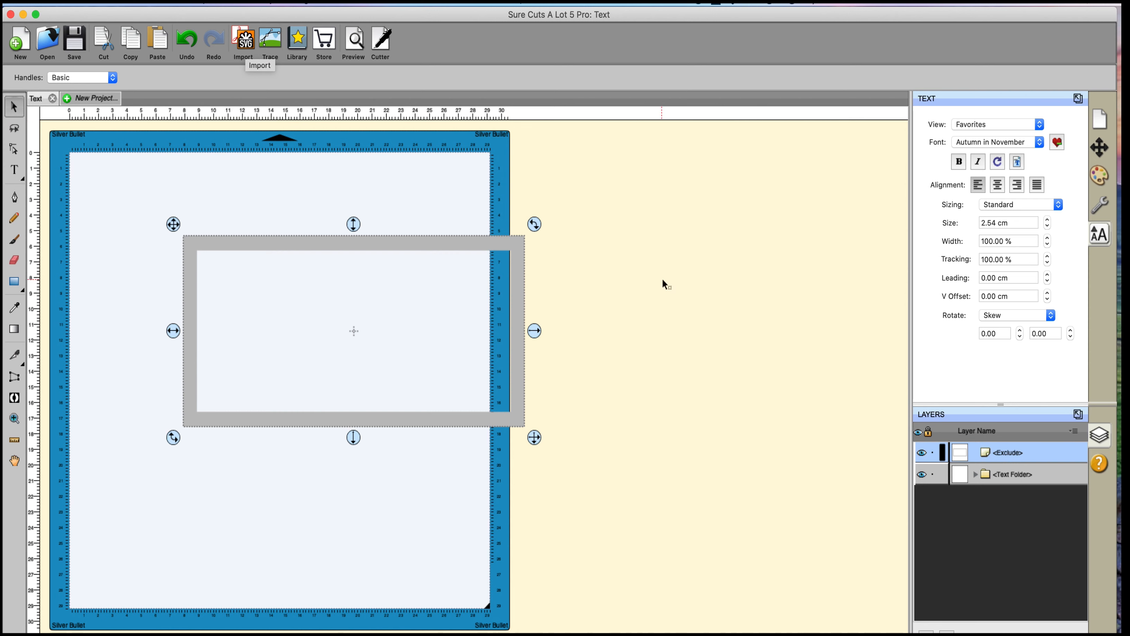
pyautogui.moveTo(515, 250); pyautogui.dragTo(460, 230)
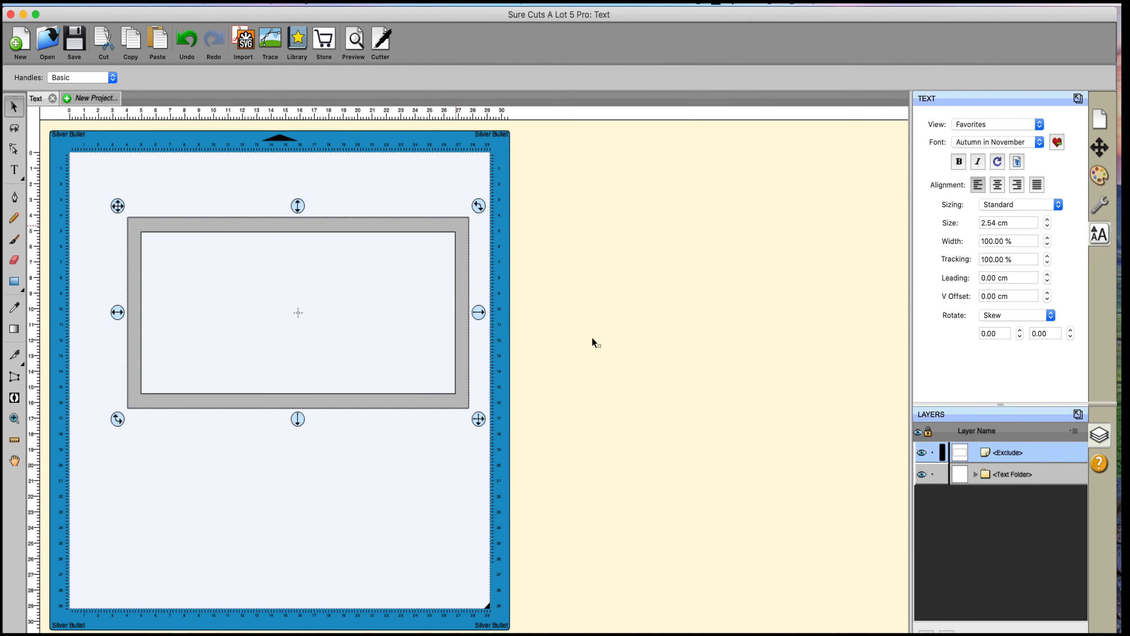
# Add the text "Hello" in the Autumn in November font inside the rectangular frame
pyautogui.click(15, 171)
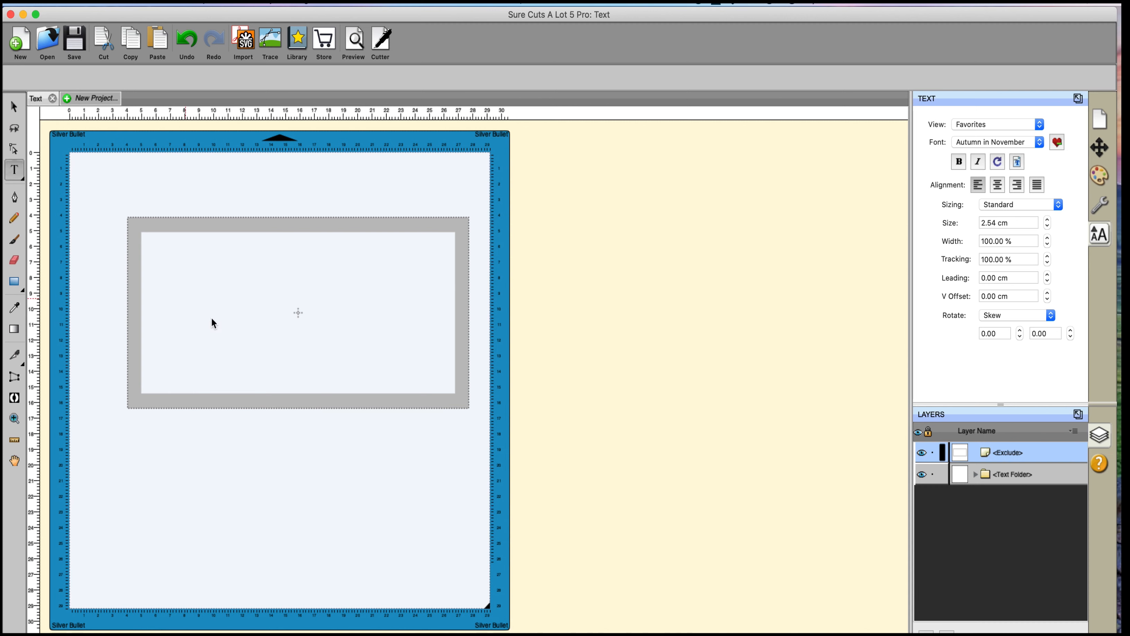
pyautogui.click(219, 312)
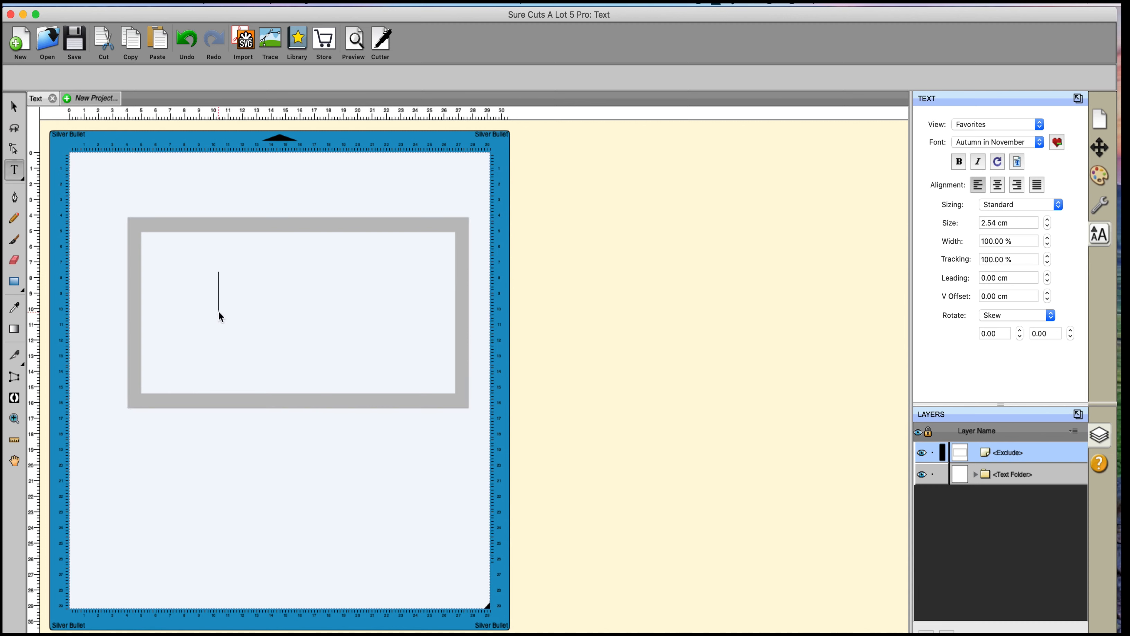
pyautogui.write('Hello')
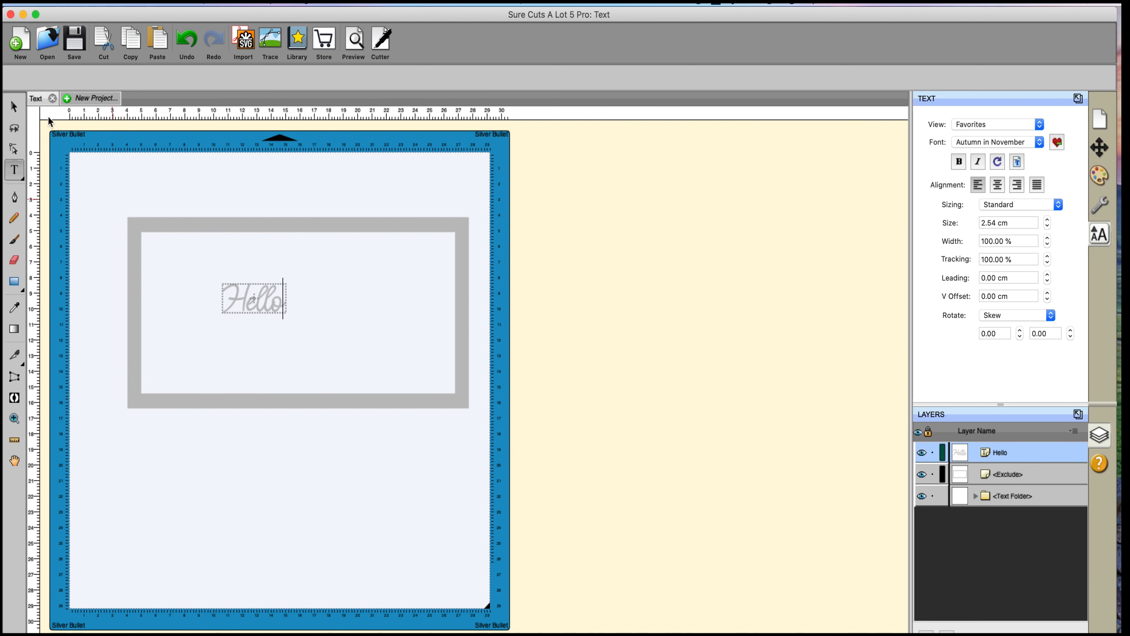
pyautogui.click(13, 107)
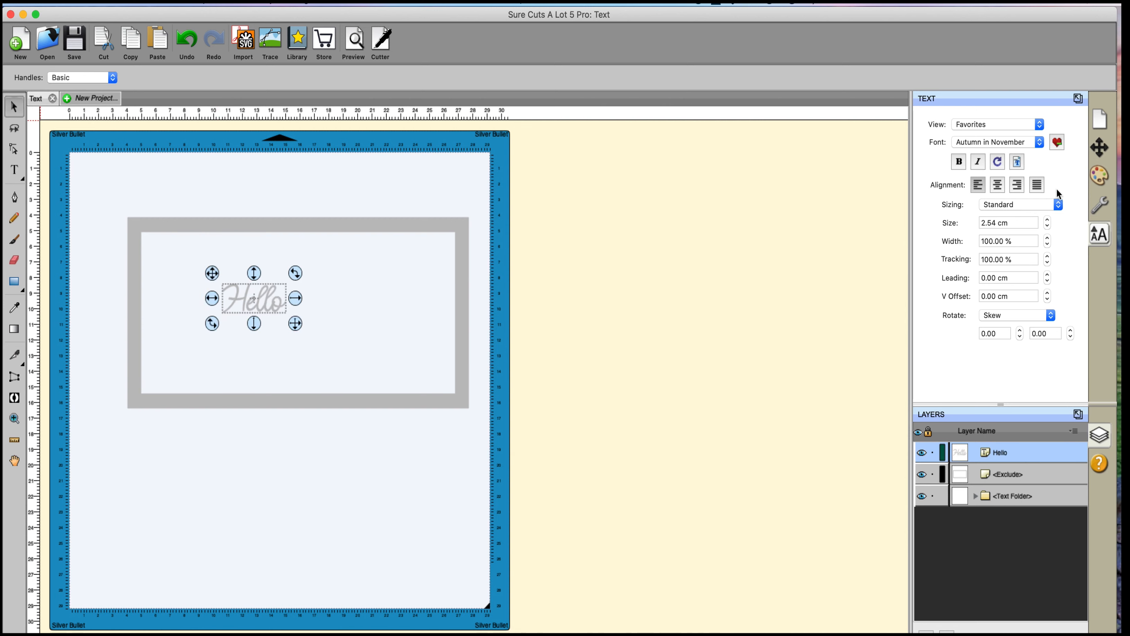
# Try Fixed Height and Fixed Height Proportional sizing on the "Hello" text
pyautogui.click(1059, 204)
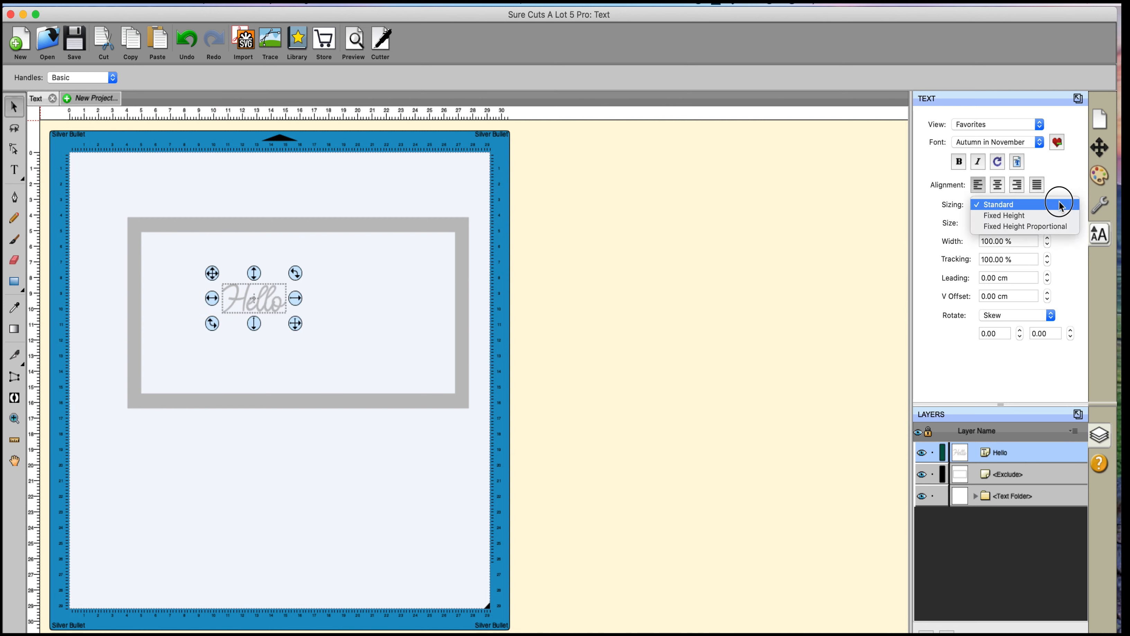
pyautogui.click(1032, 216)
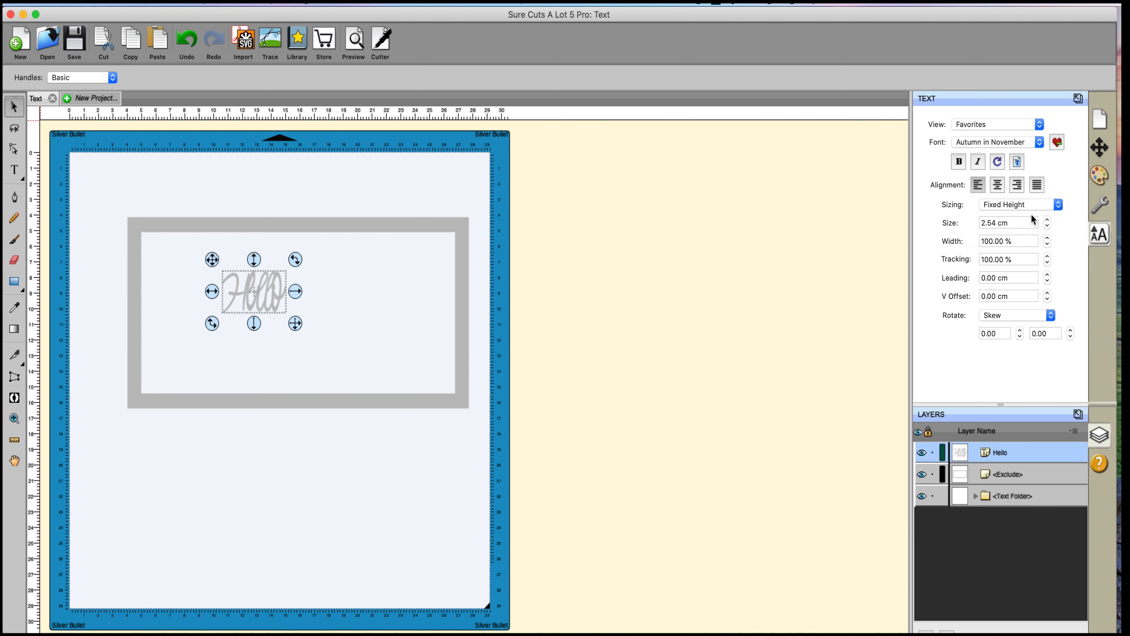
pyautogui.click(1059, 206)
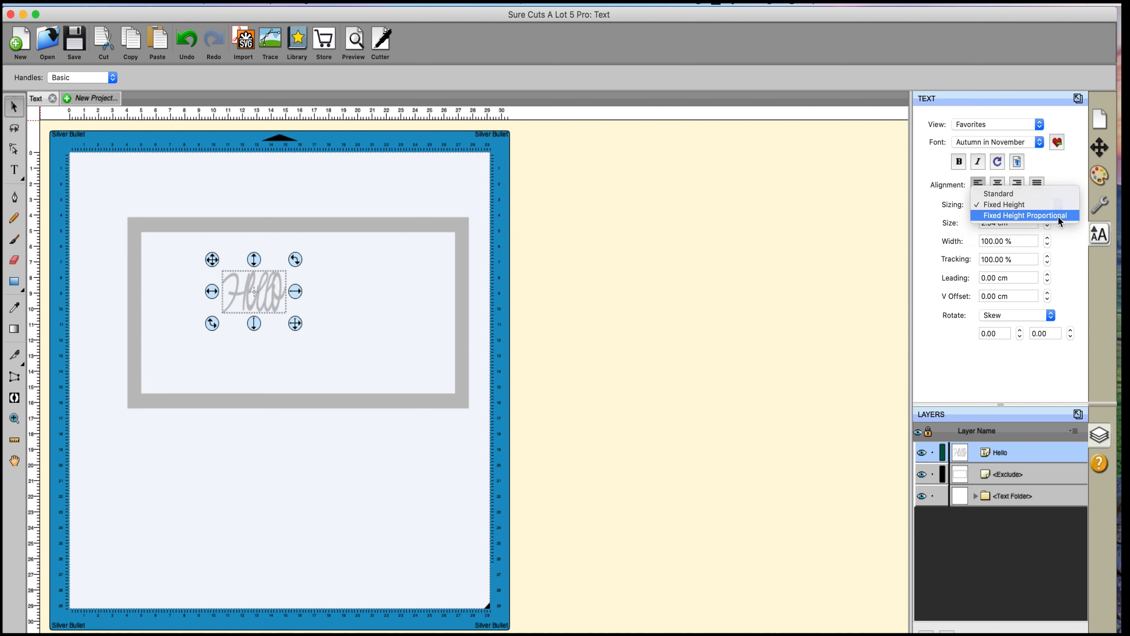
pyautogui.click(1059, 215)
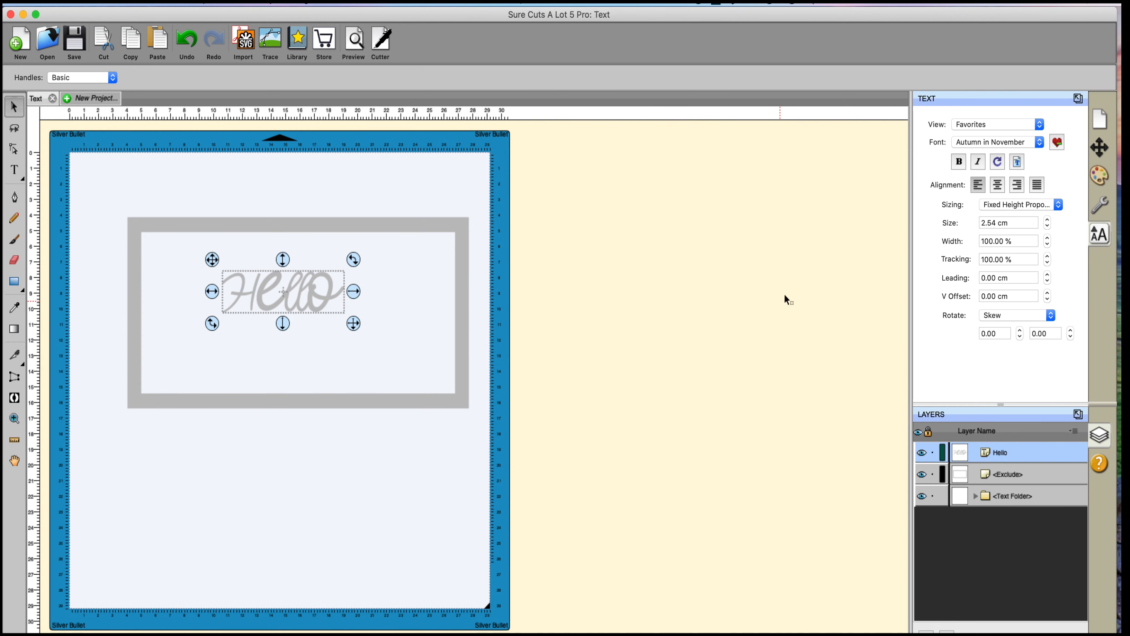
# Show all fonts, change the "Hello" text to American Typewriter, and set its sizing to Standard
pyautogui.click(1039, 143)
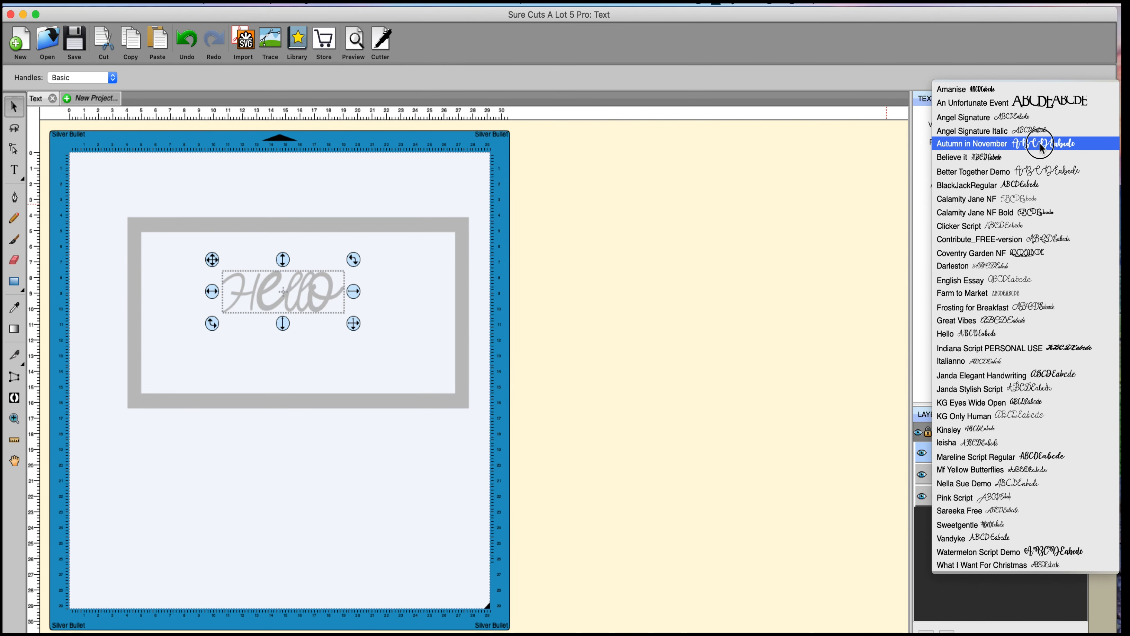
pyautogui.press('Escape')
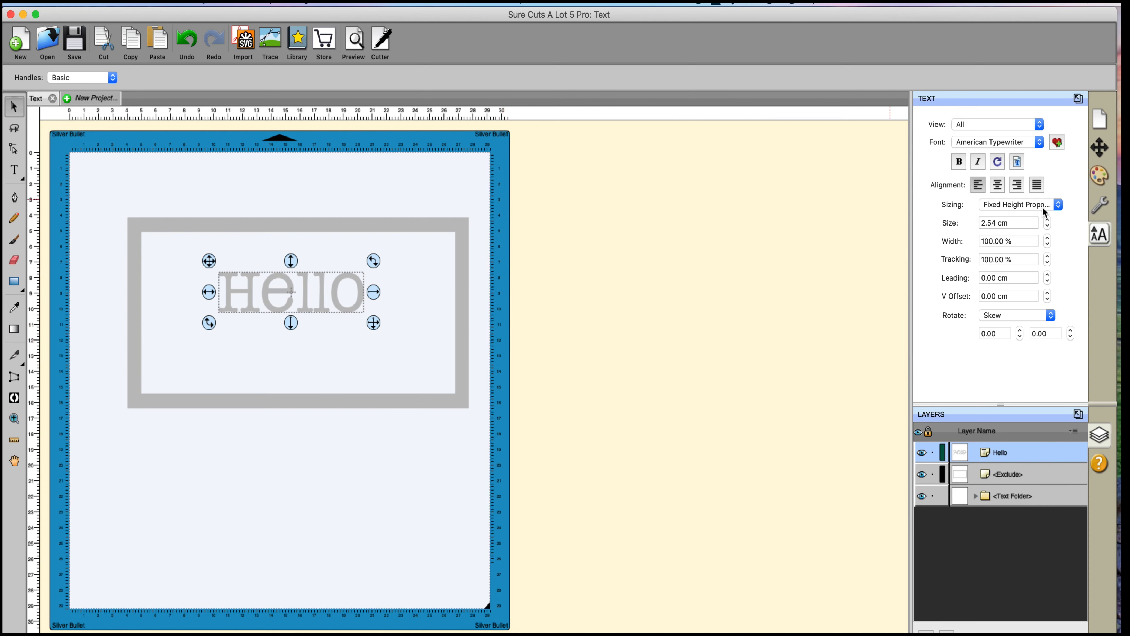
pyautogui.click(1058, 203)
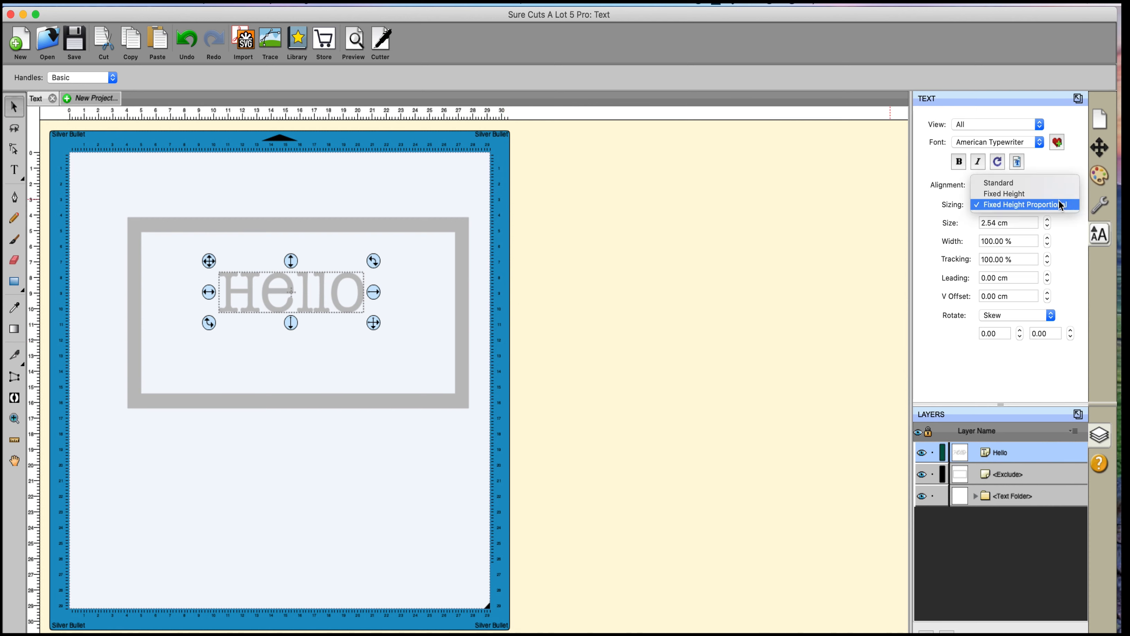
pyautogui.click(1037, 183)
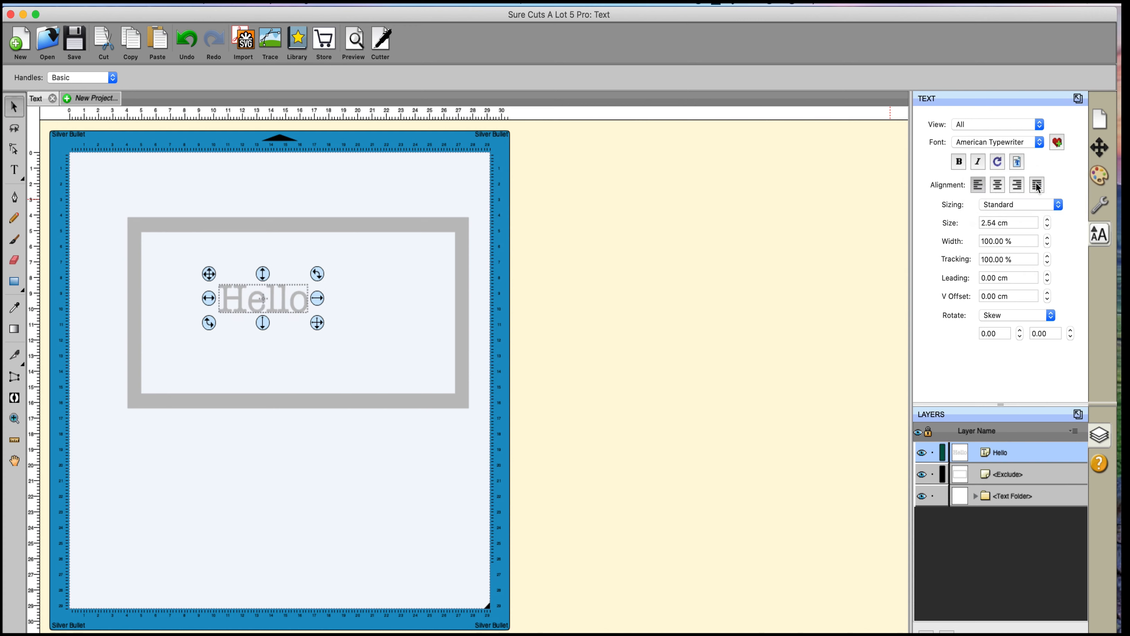
# Try Fixed Height sizing on the "Hello" text, and set its sizing to Fixed Height Proportional
pyautogui.click(1059, 204)
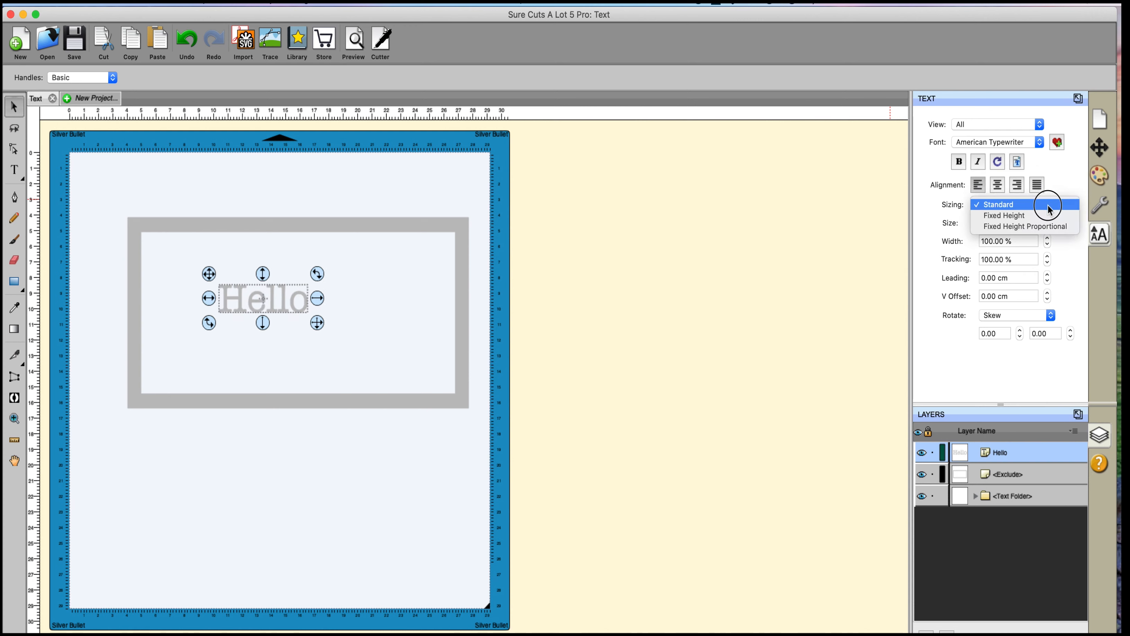
pyautogui.click(1025, 215)
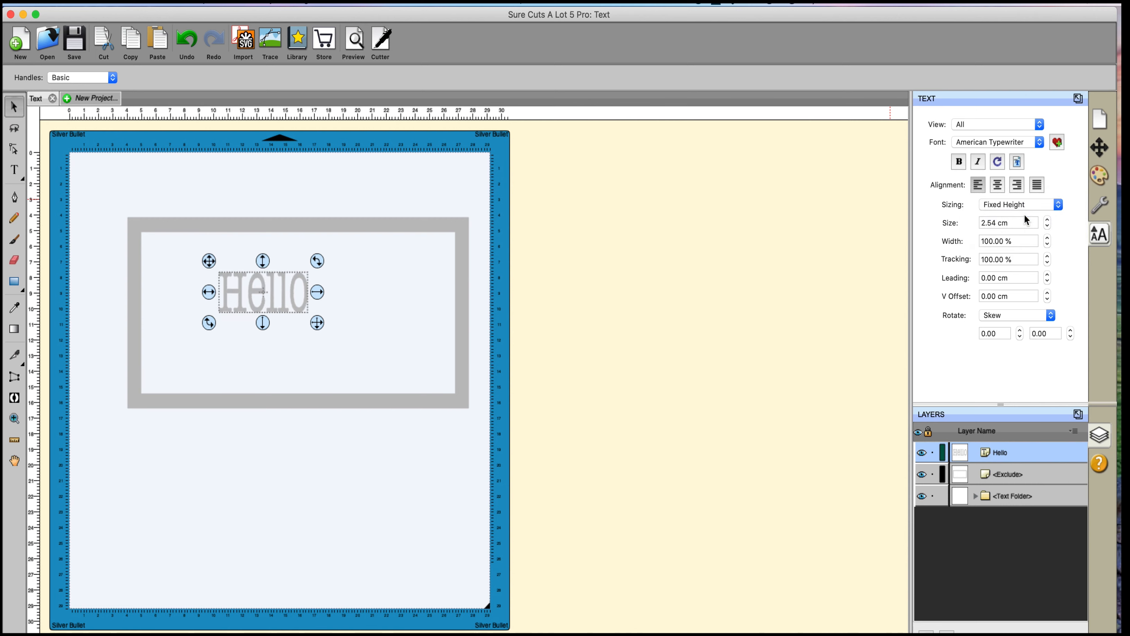
pyautogui.click(1058, 205)
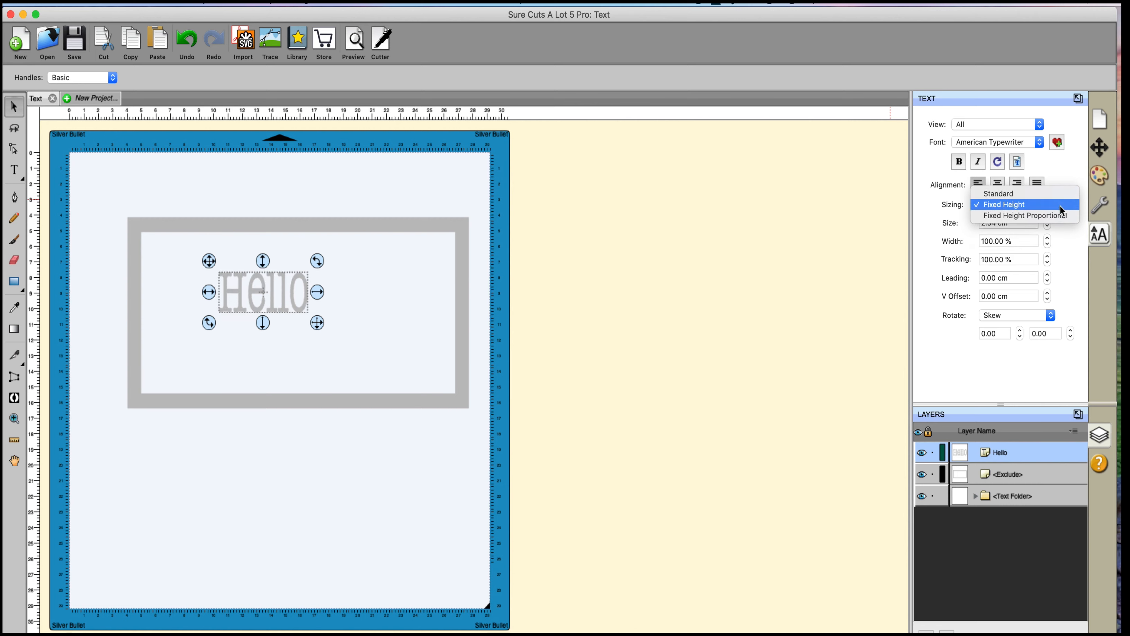
pyautogui.click(1052, 217)
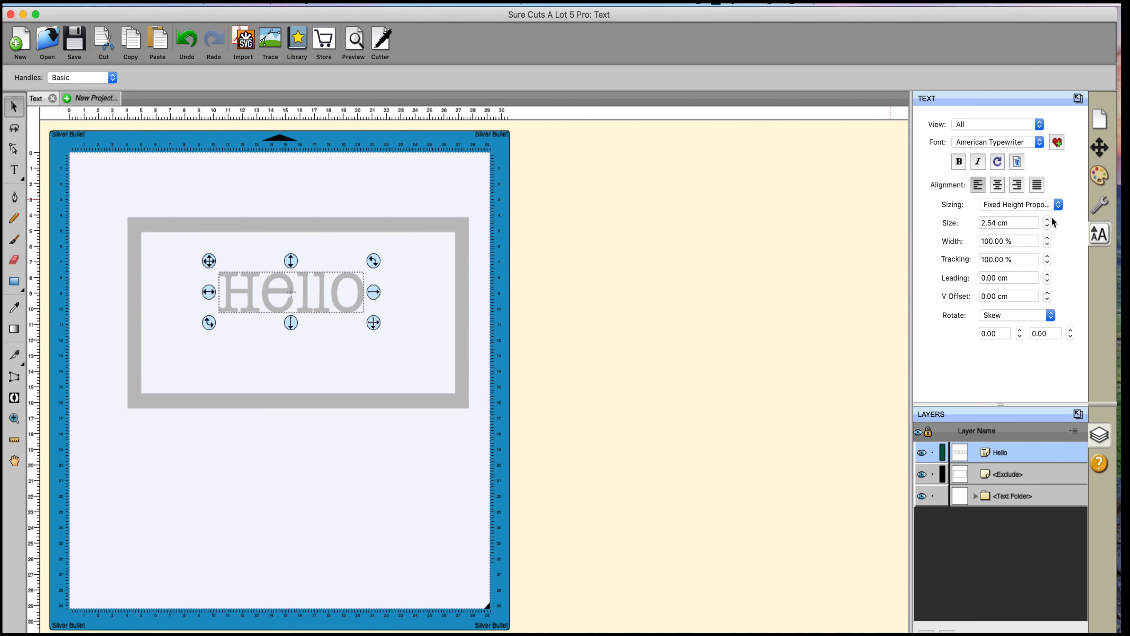
# Enlarge the "Hello" text to about 22.2 cm wide and place it across the upper inside of the rectangular frame
pyautogui.moveTo(374, 322); pyautogui.dragTo(495, 401)
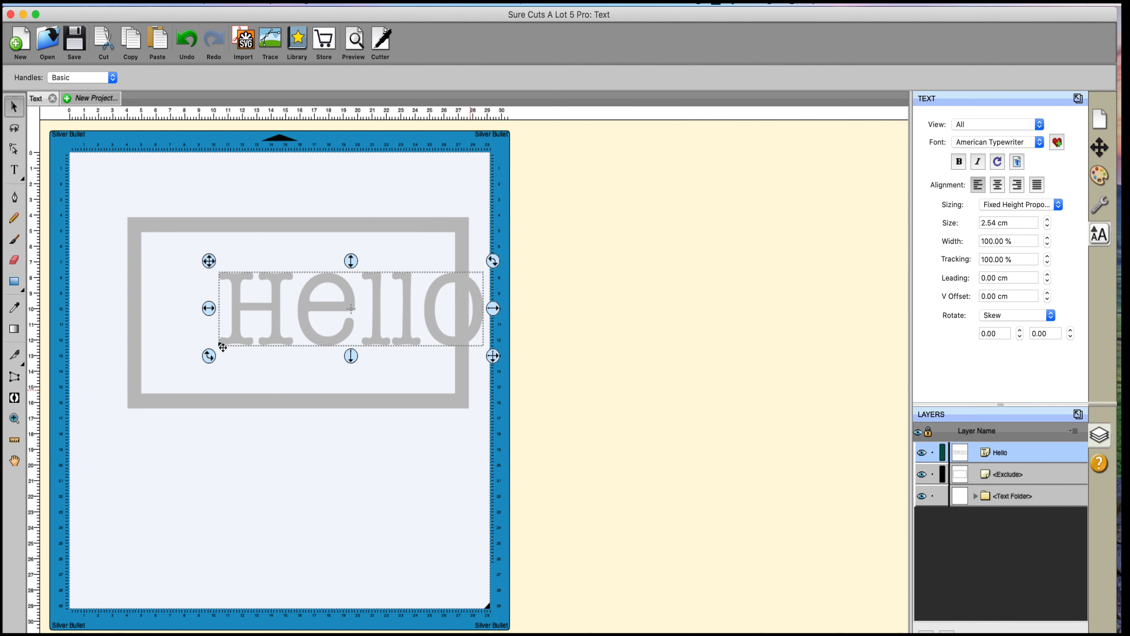
pyautogui.moveTo(382, 311); pyautogui.dragTo(297, 265)
pyautogui.moveTo(424, 308); pyautogui.dragTo(471, 320)
pyautogui.moveTo(465, 317); pyautogui.dragTo(468, 321)
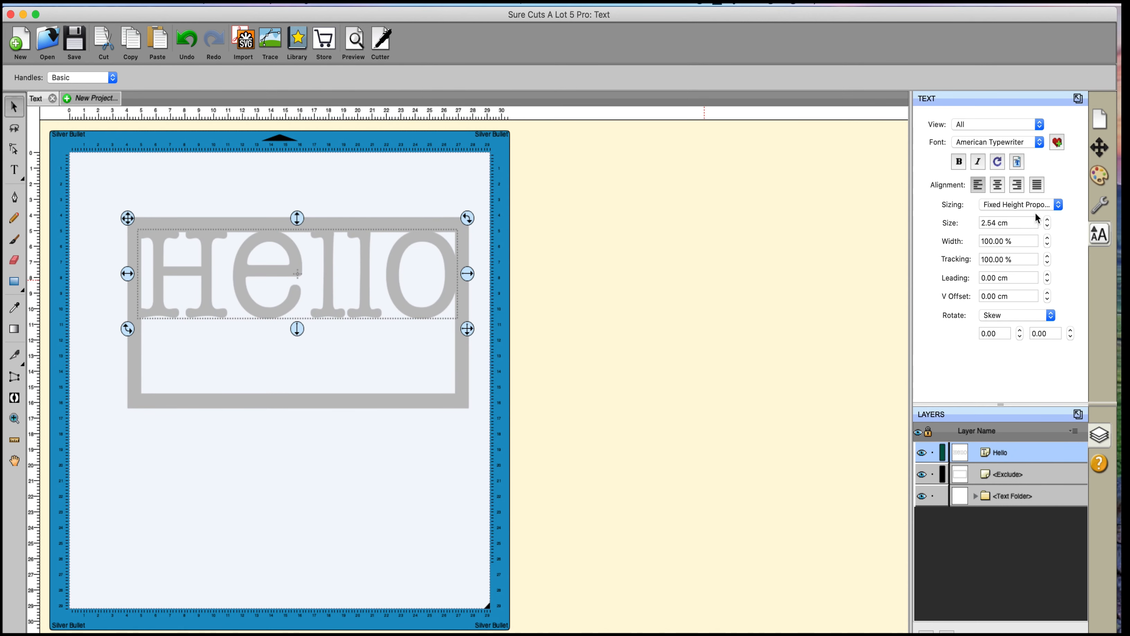
# Turn off Keep proportions and stretch the "Hello" text to about 10.9 cm high so it overlaps the frame's lower bar
pyautogui.click(1101, 213)
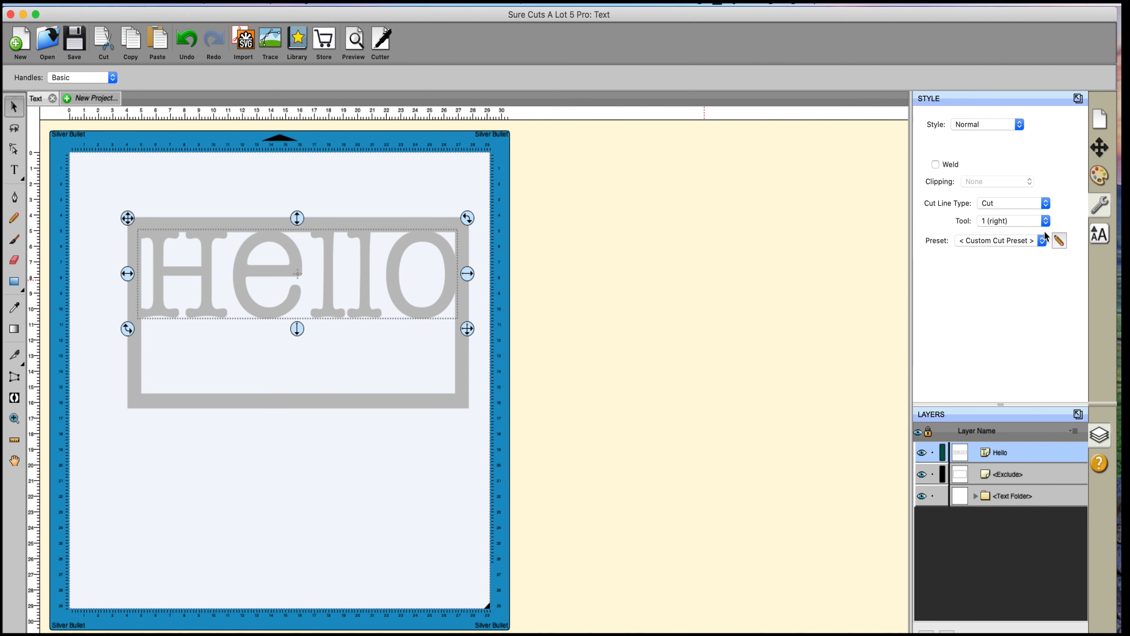
pyautogui.click(1101, 151)
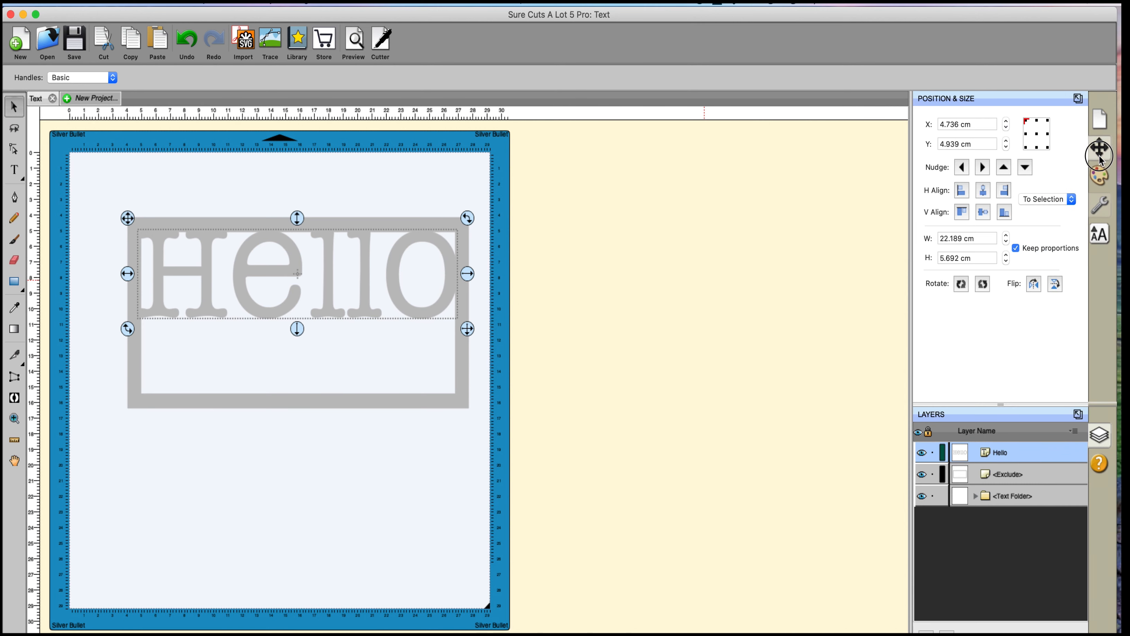
pyautogui.click(1016, 248)
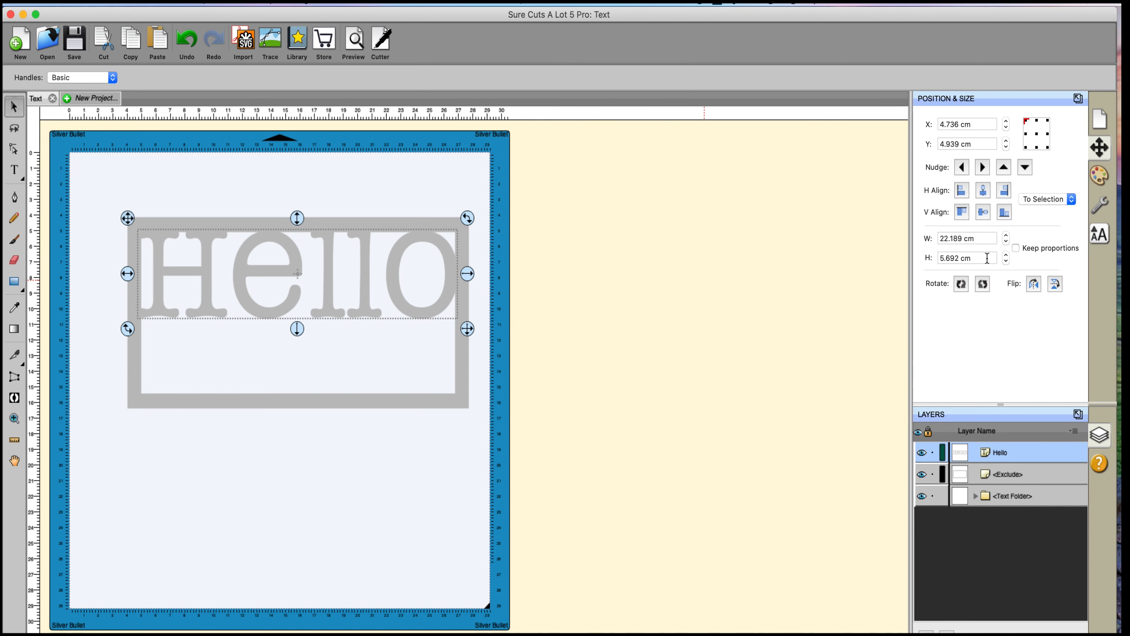
pyautogui.moveTo(302, 332); pyautogui.dragTo(289, 413)
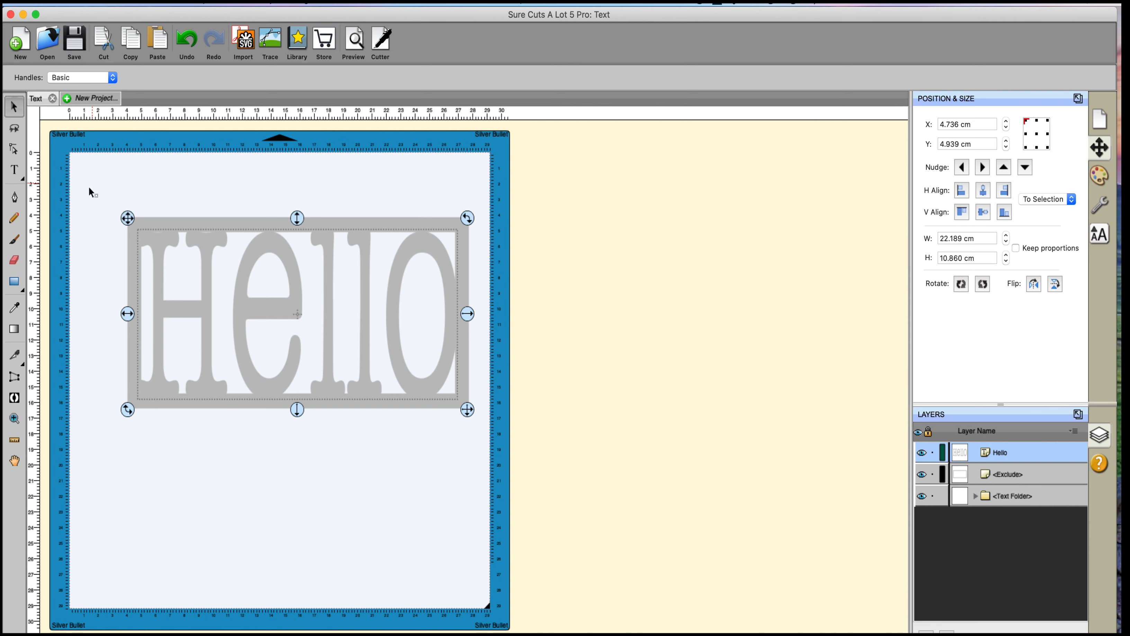
# Combine the "Hello" text and rectangular frame with Union, and set the resulting shape's stroke colour to black
pyautogui.moveTo(88, 186); pyautogui.dragTo(547, 491)
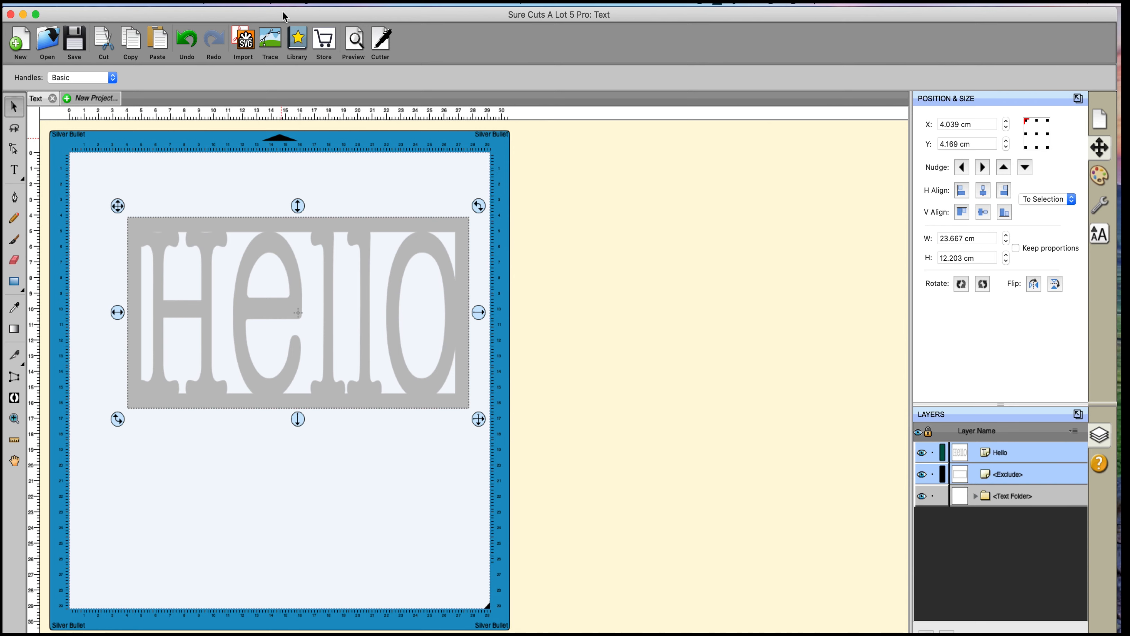
pyautogui.click(247, 2)
pyautogui.click(261, 16)
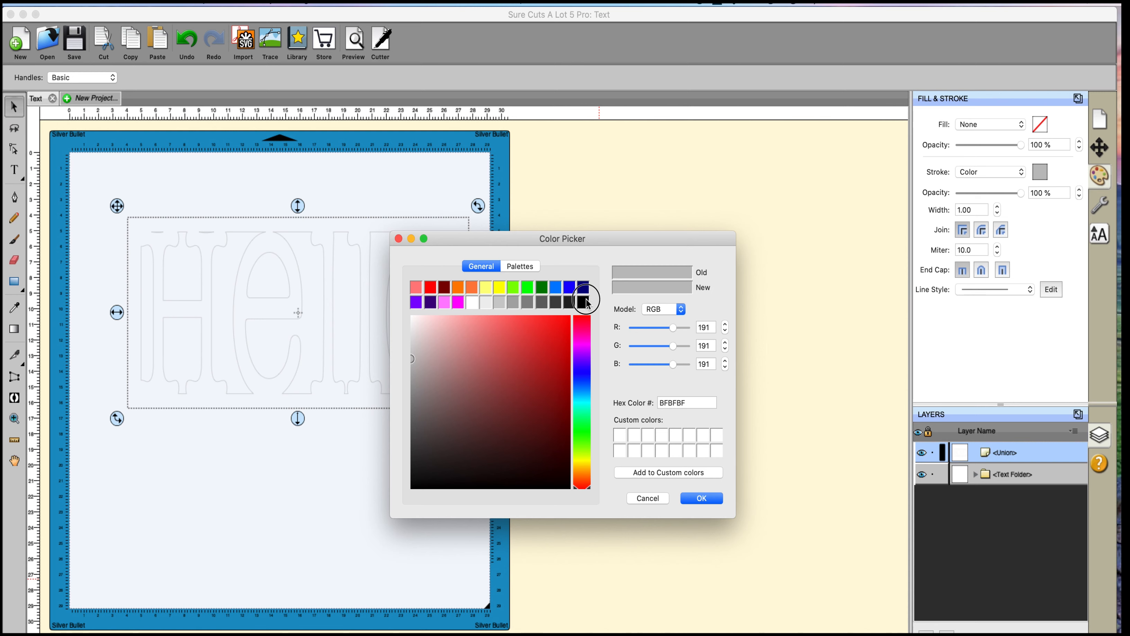
pyautogui.click(586, 302)
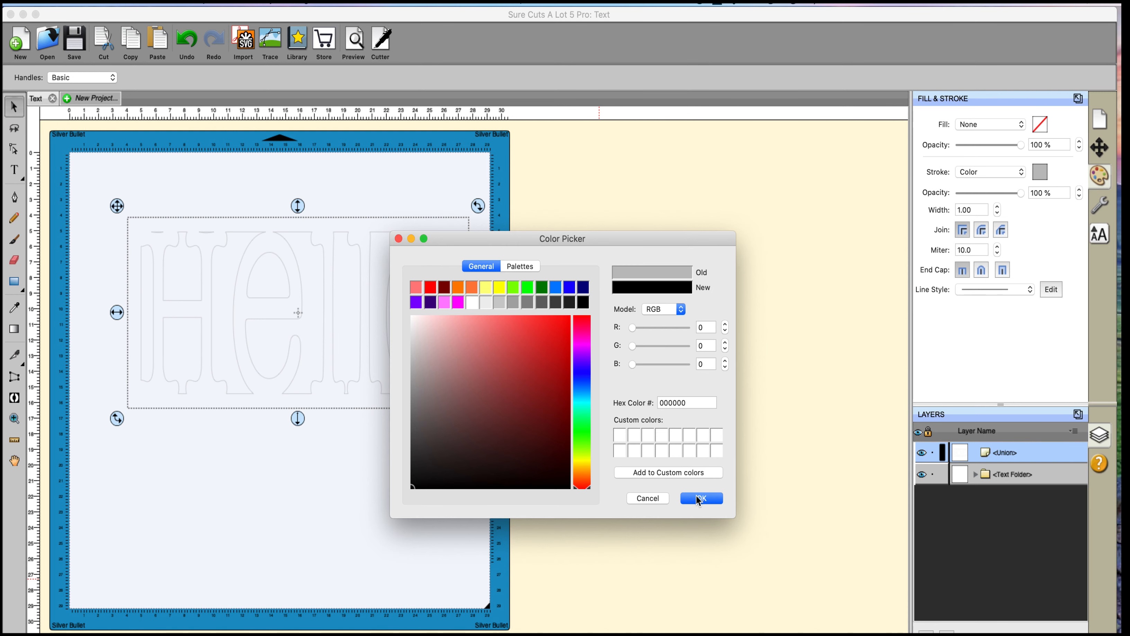
pyautogui.click(699, 498)
pyautogui.click(751, 359)
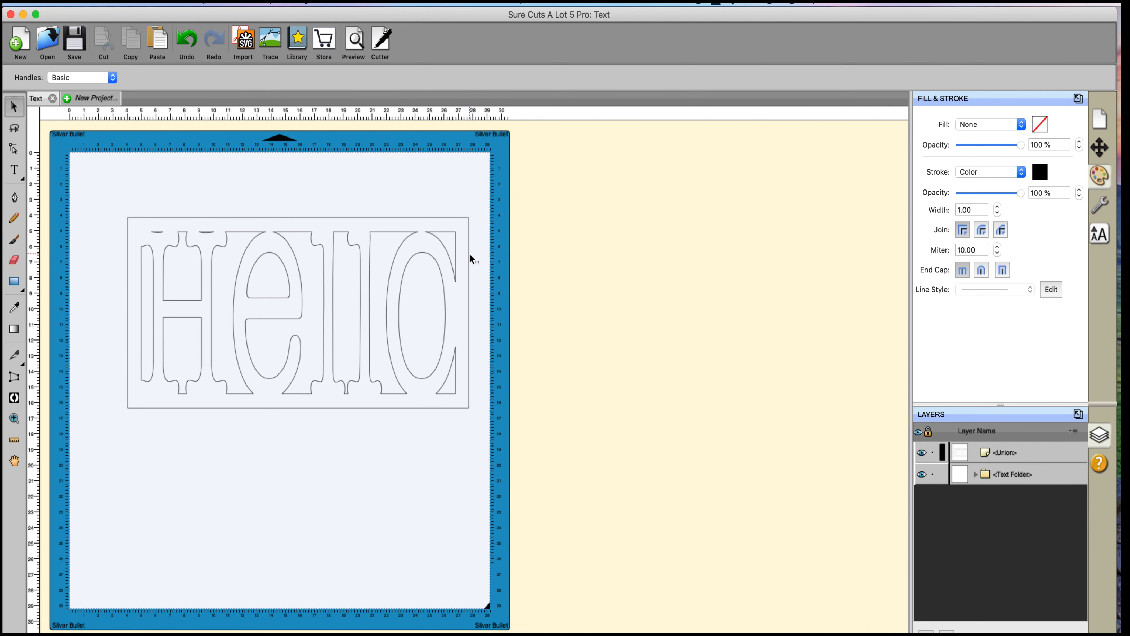
# Delete the joined "Hello" frame and add the sample text "sdjflsjfafdf" on the mat
pyautogui.moveTo(90, 203); pyautogui.dragTo(524, 454)
pyautogui.press('Delete')
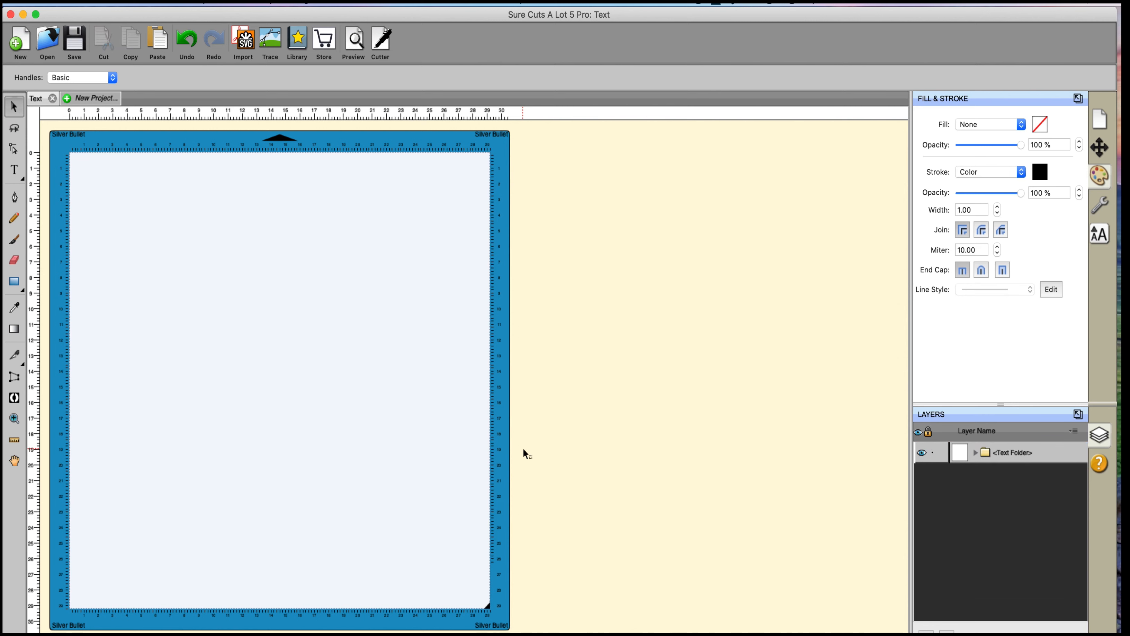
pyautogui.click(14, 171)
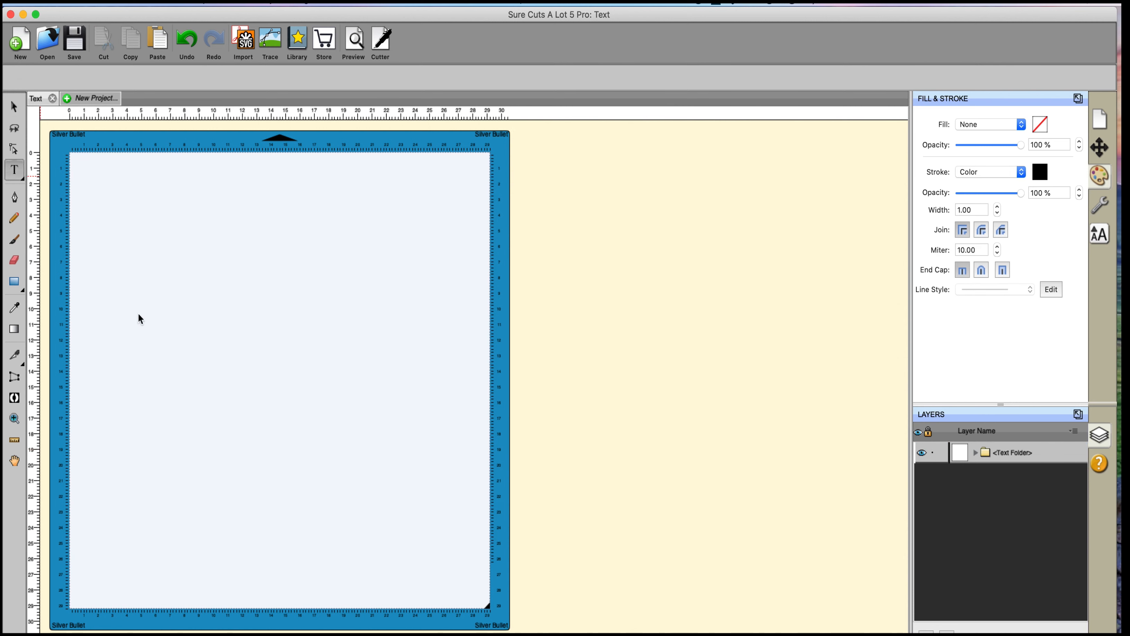
pyautogui.write('hkhkhkhl')
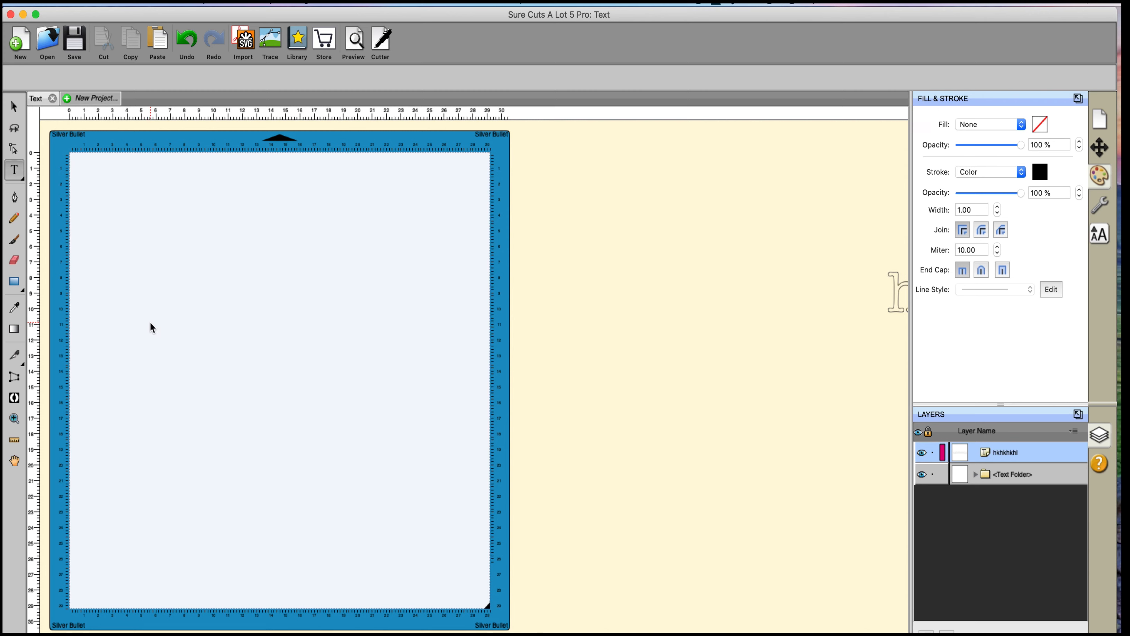
pyautogui.click(150, 325)
pyautogui.write('Sd')
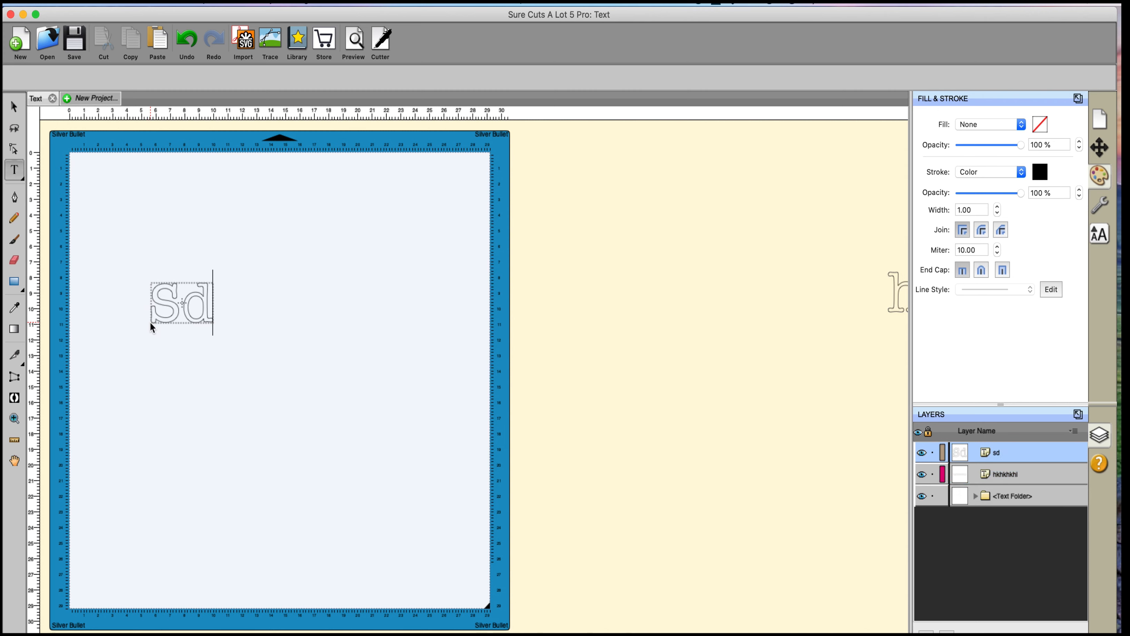
pyautogui.write('jflSjfafdf')
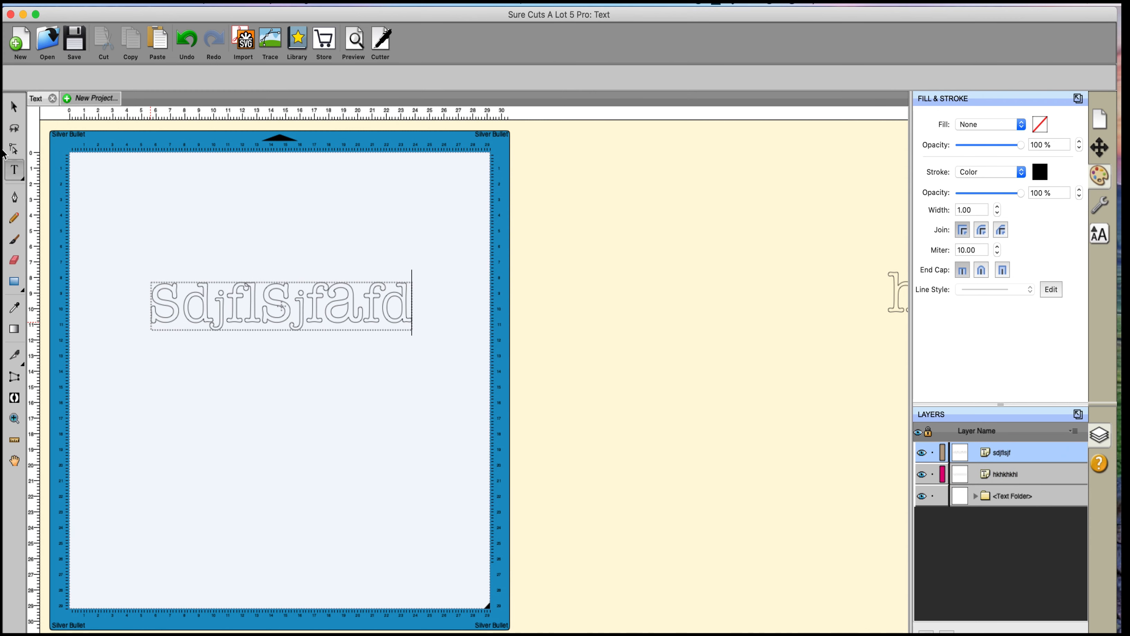
pyautogui.click(15, 107)
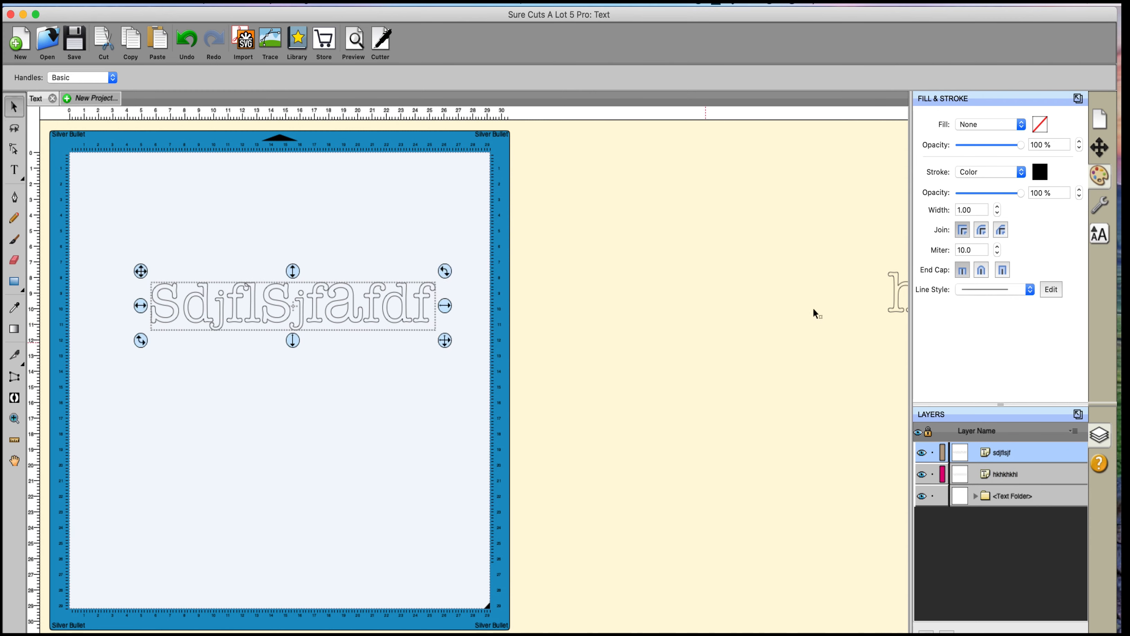
# Try skewing the letters of the sample text with the first Skew value, and reset that value to 0
pyautogui.click(1101, 236)
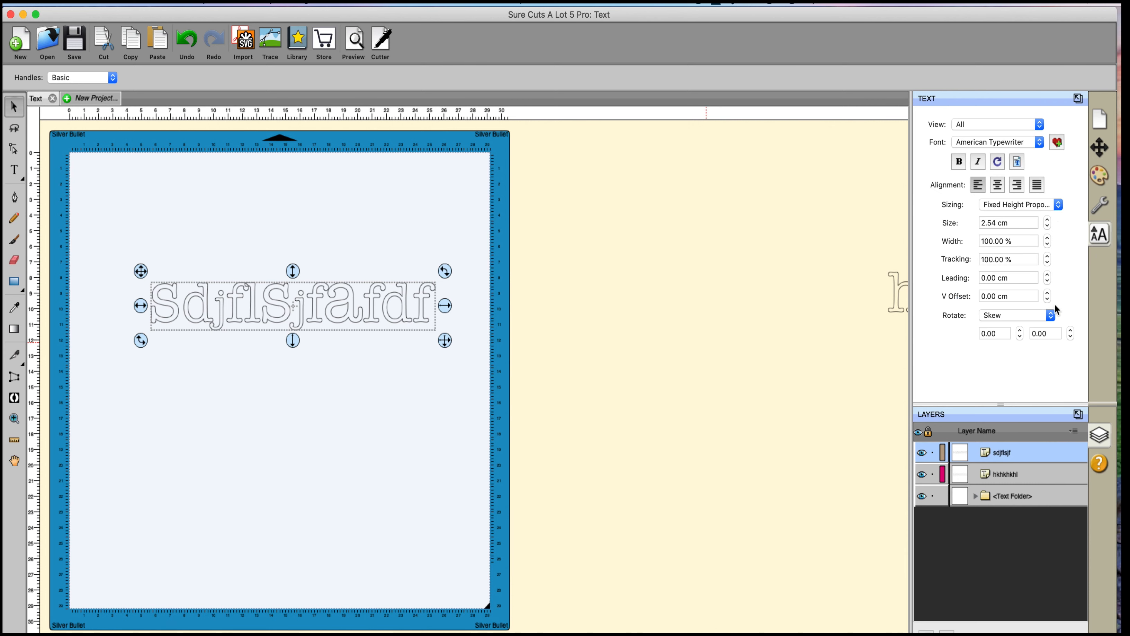
pyautogui.moveTo(1020, 332); pyautogui.dragTo(1021, 335)
pyautogui.click(1019, 333)
pyautogui.moveTo(1007, 332); pyautogui.dragTo(941, 332)
pyautogui.write('0.000')
pyautogui.press('Return')
# Switch the sample text from Skew to Rotate, try rotating its letters, and reset the rotation to 0
pyautogui.click(1050, 316)
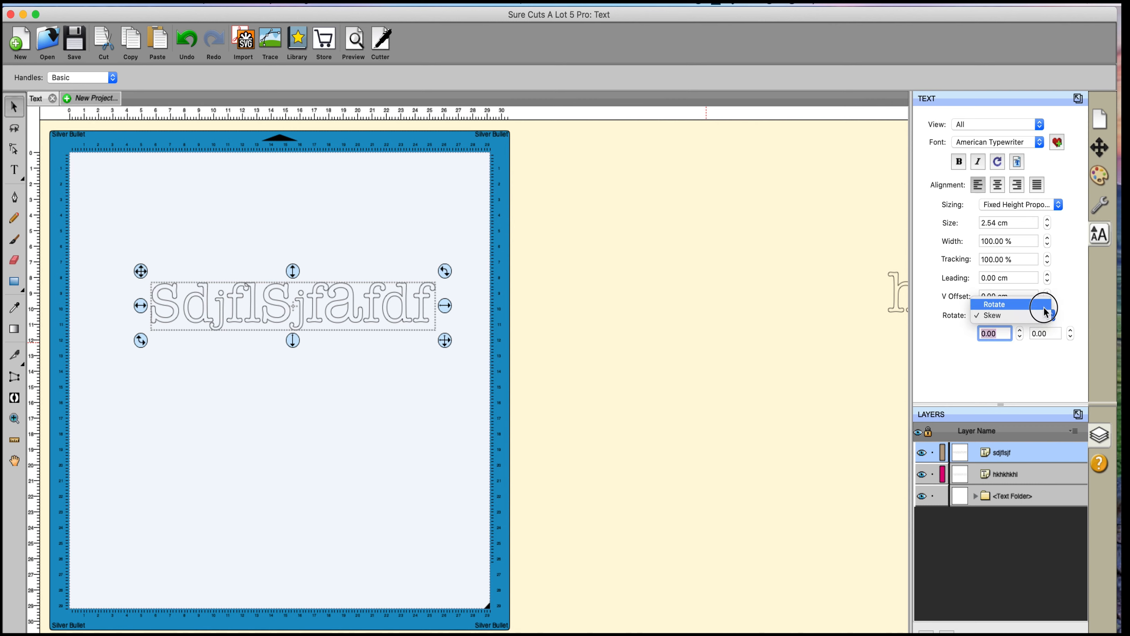
pyautogui.click(1044, 306)
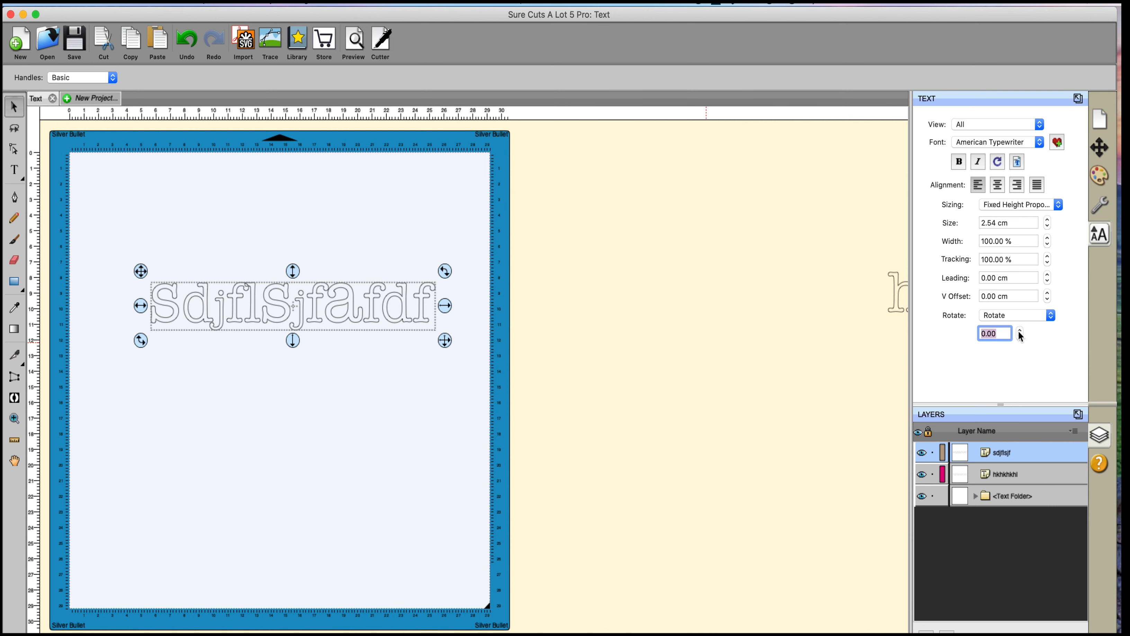
pyautogui.moveTo(1020, 332); pyautogui.dragTo(1020, 332)
pyautogui.write('0.000')
pyautogui.press('Return')
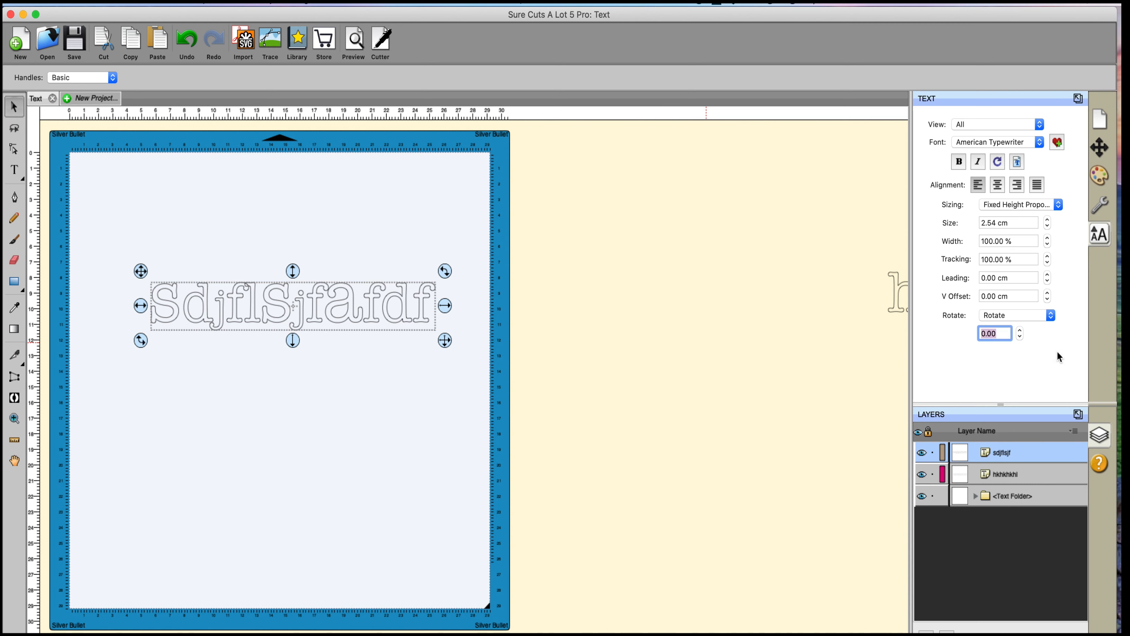